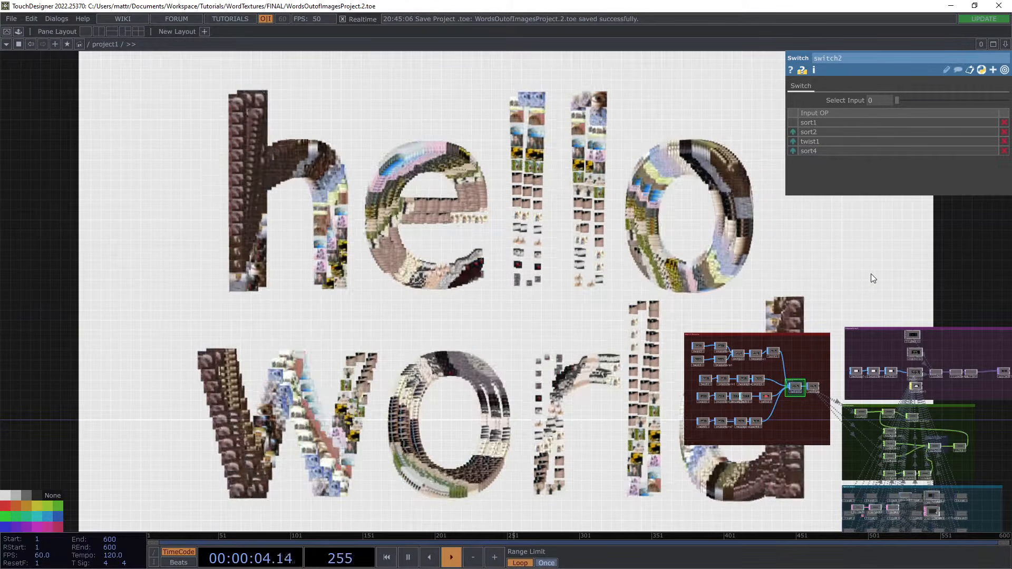
# Step: Preview the image-sorting variants of the finished word texture by setting switch2's Select Input to 1, 2 and 3
pyautogui.moveTo(870, 273); pyautogui.dragTo(830, 271)
pyautogui.moveTo(477, 225); pyautogui.dragTo(561, 223)
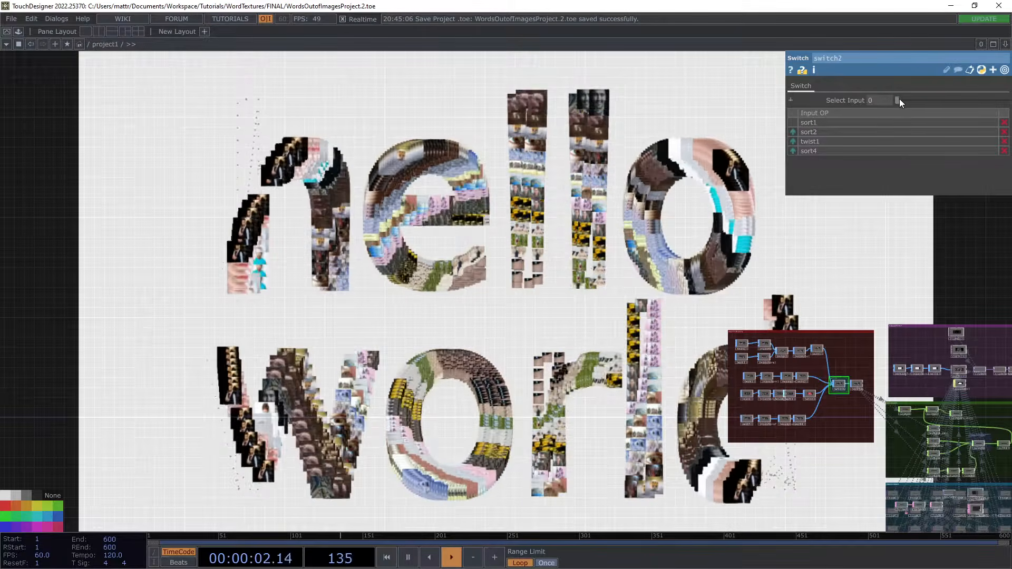
pyautogui.moveTo(897, 101); pyautogui.dragTo(906, 102)
pyautogui.moveTo(567, 232); pyautogui.dragTo(601, 248)
pyautogui.moveTo(609, 300); pyautogui.dragTo(549, 303)
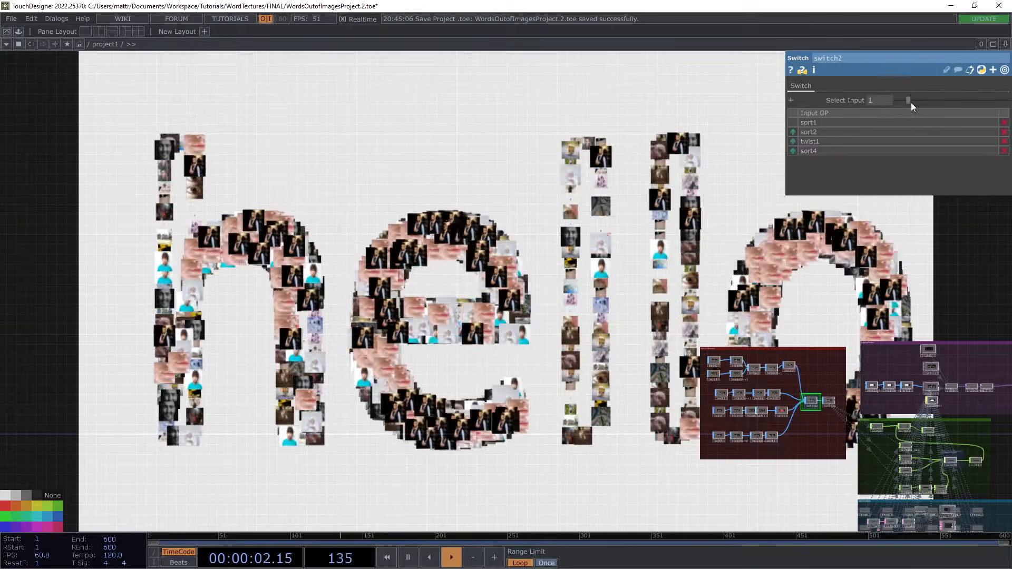
pyautogui.moveTo(909, 101); pyautogui.dragTo(917, 101)
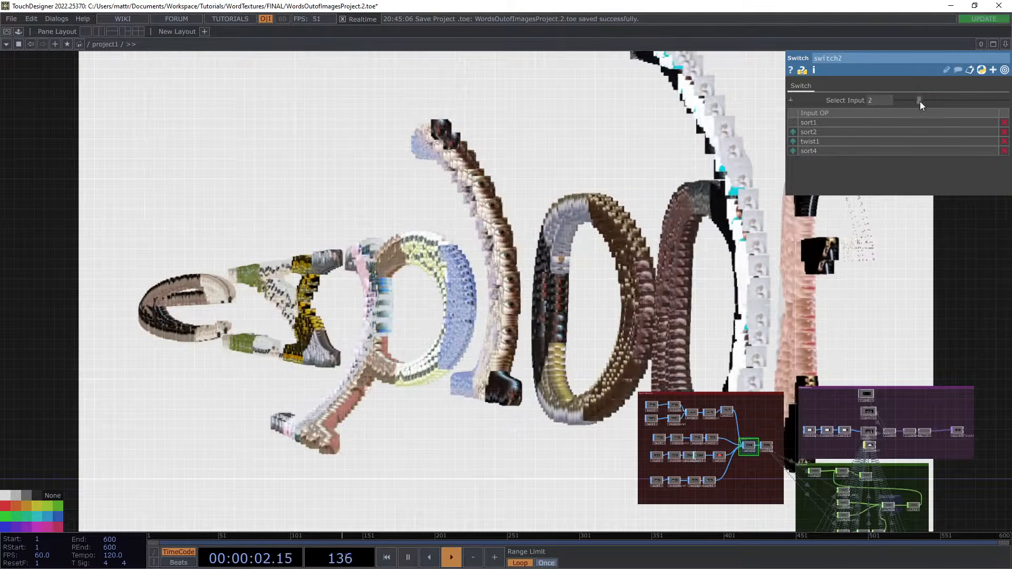
pyautogui.moveTo(919, 100); pyautogui.dragTo(929, 100)
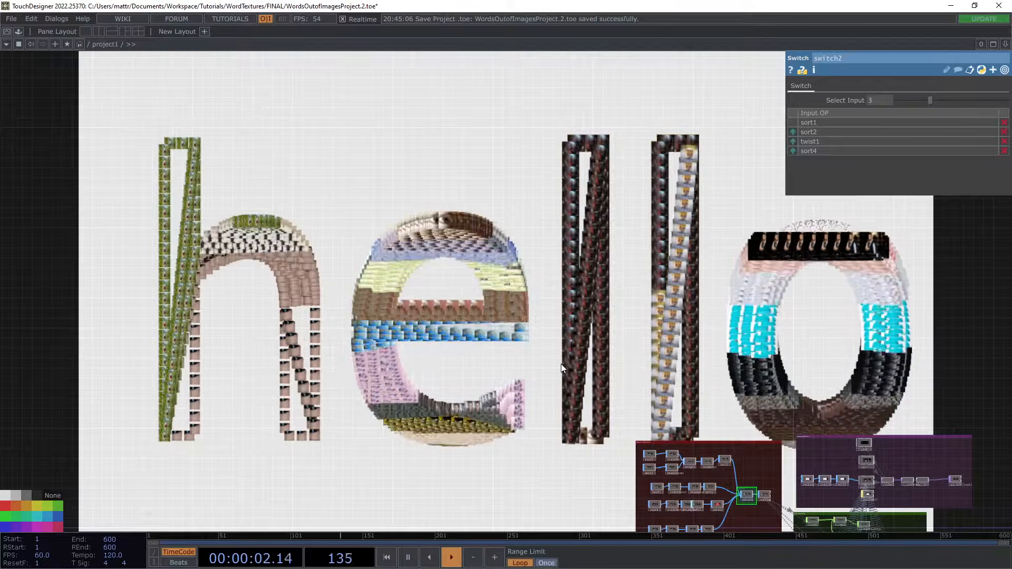
# Step: Go up from project1 to the root network, add a Base COMP above the project1 container and enter it
pyautogui.press('u')
pyautogui.scroll(-10, 523, 337)
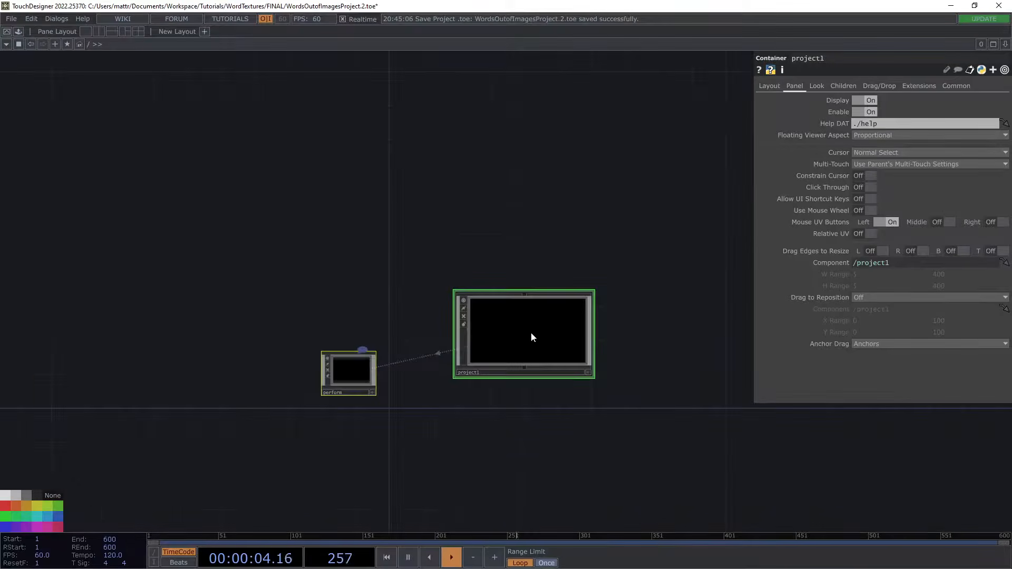
pyautogui.moveTo(530, 331); pyautogui.dragTo(573, 305)
pyautogui.moveTo(416, 338); pyautogui.dragTo(398, 375)
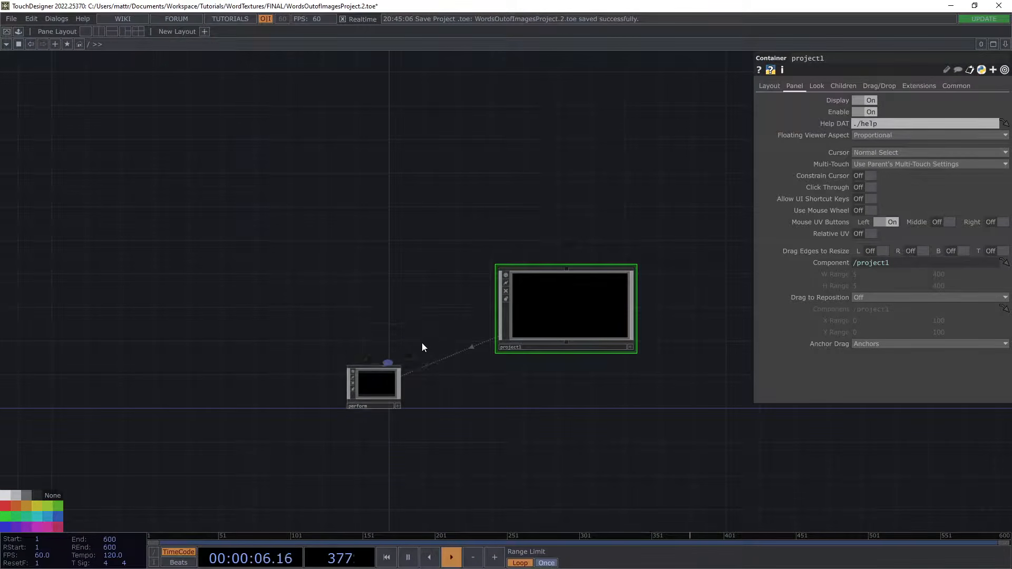
pyautogui.moveTo(551, 187); pyautogui.dragTo(549, 207)
pyautogui.press('Tab')
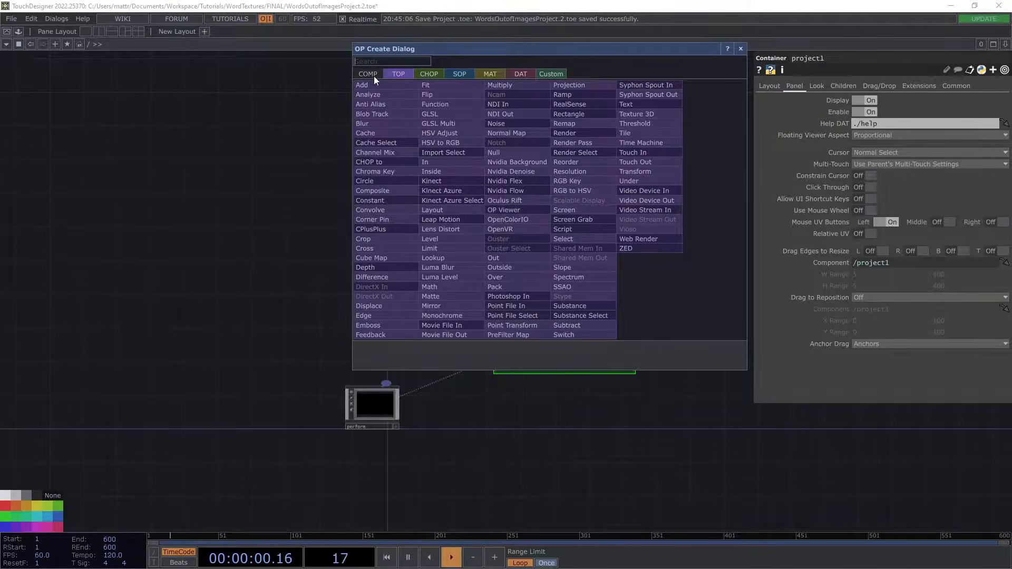
pyautogui.click(369, 74)
pyautogui.click(493, 94)
pyautogui.click(530, 197)
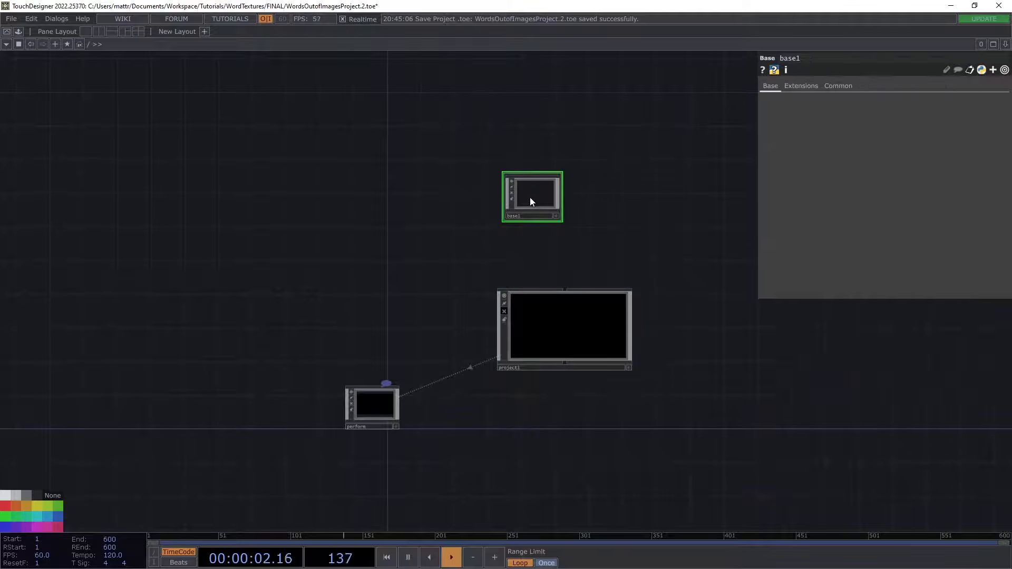
pyautogui.press('i')
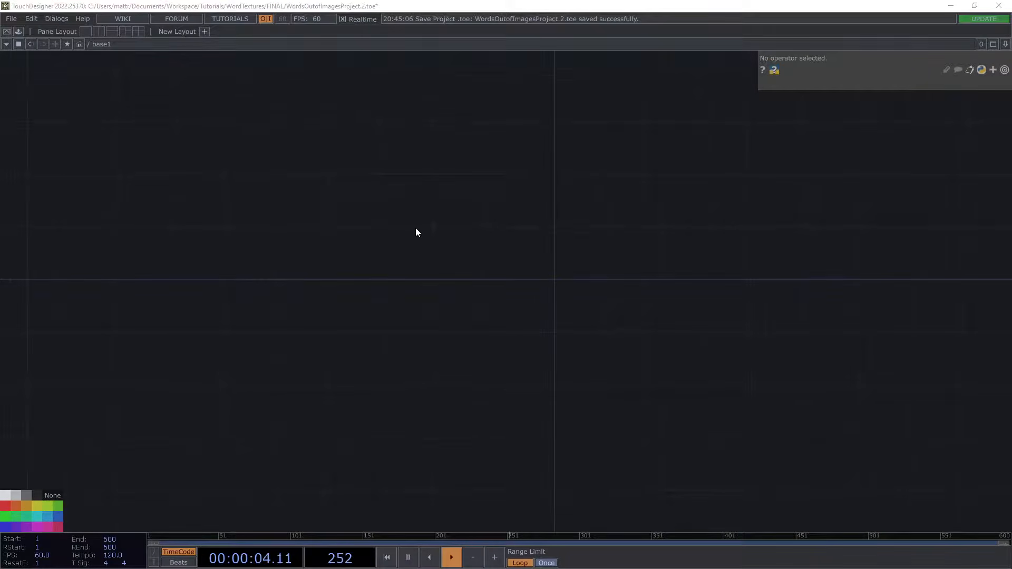
# Step: Add a Rectangle SOP to the empty Base network
pyautogui.press('Tab')
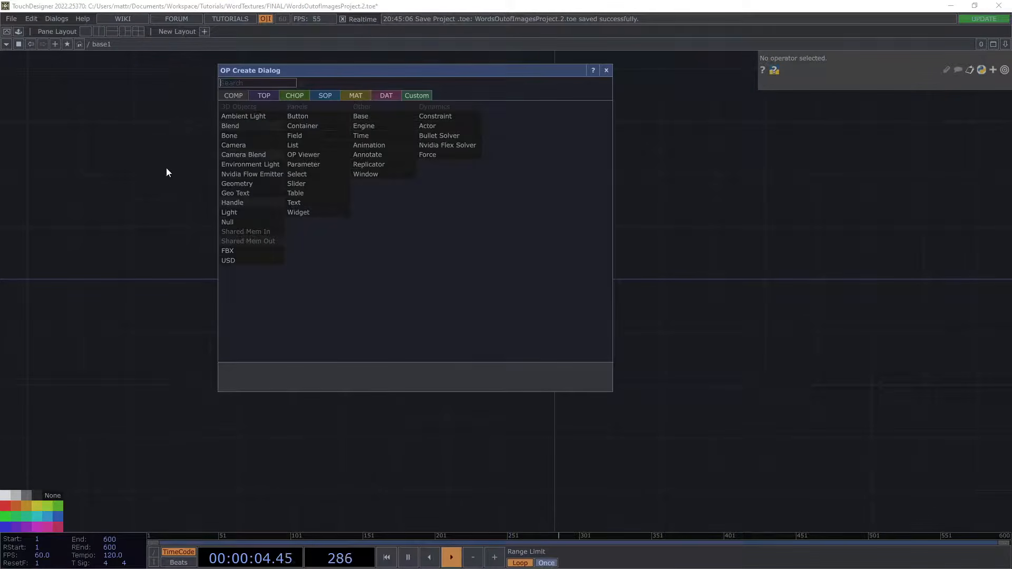
pyautogui.click(328, 92)
pyautogui.write('rect')
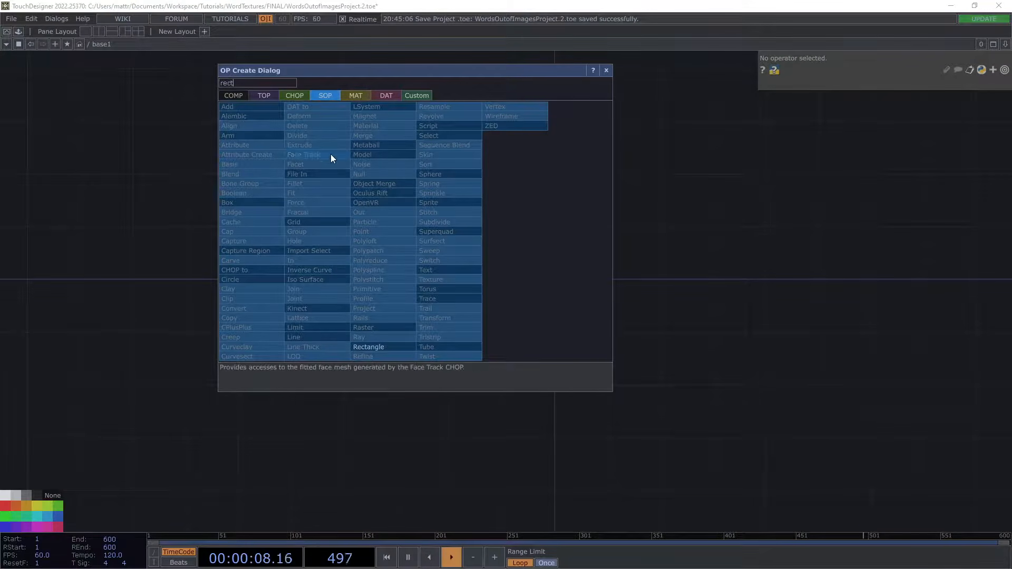
pyautogui.click(398, 347)
pyautogui.click(395, 165)
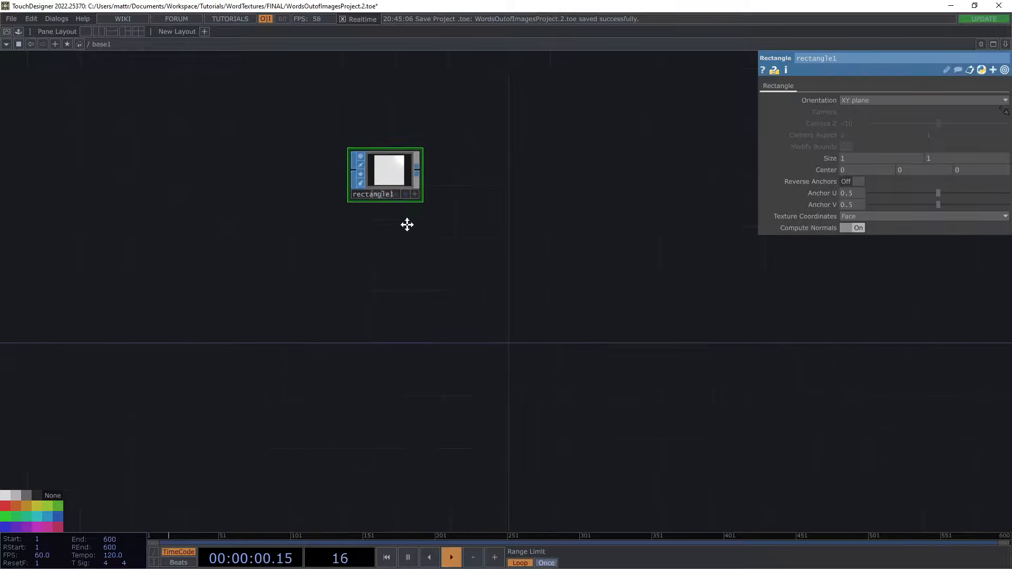
# Step: Append a Transform SOP to the rectangle's output, followed by a Null SOP
pyautogui.rightClick(331, 231)
pyautogui.write('tra')
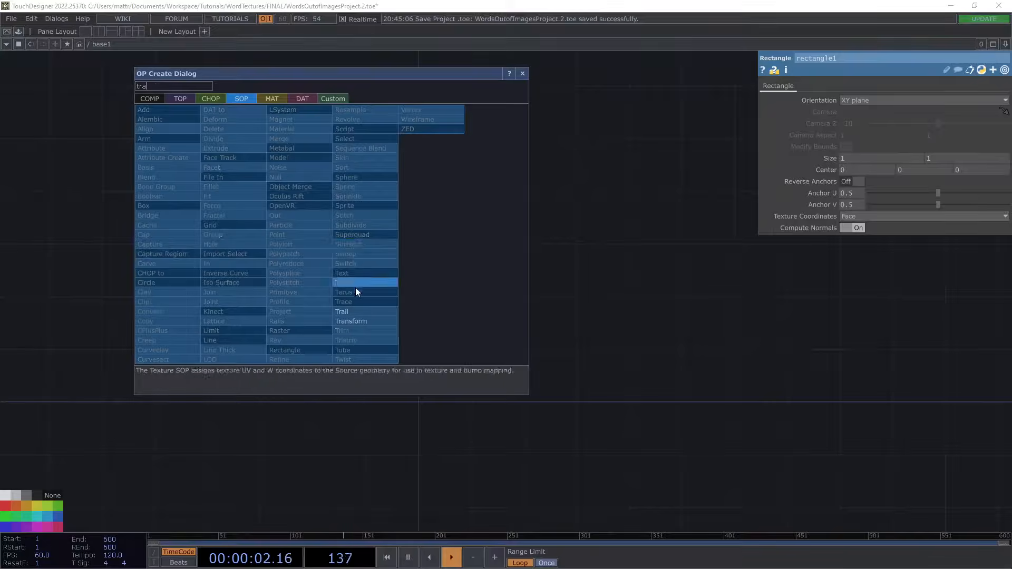
pyautogui.click(358, 321)
pyautogui.click(385, 233)
pyautogui.rightClick(422, 229)
pyautogui.click(415, 201)
pyautogui.click(492, 231)
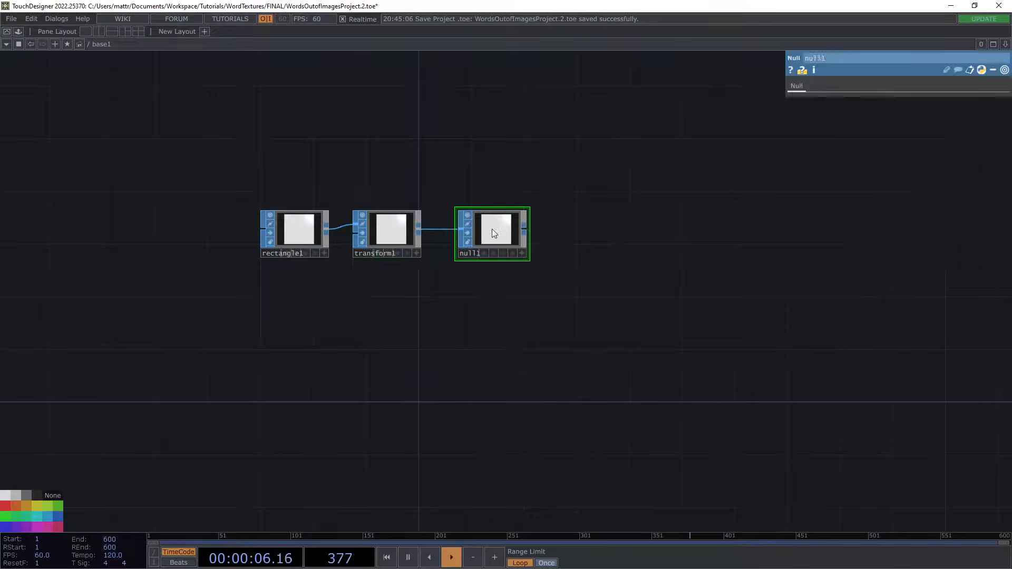
# Step: Add a Geometry COMP fed by the Null SOP's output
pyautogui.rightClick(525, 228)
pyautogui.click(337, 96)
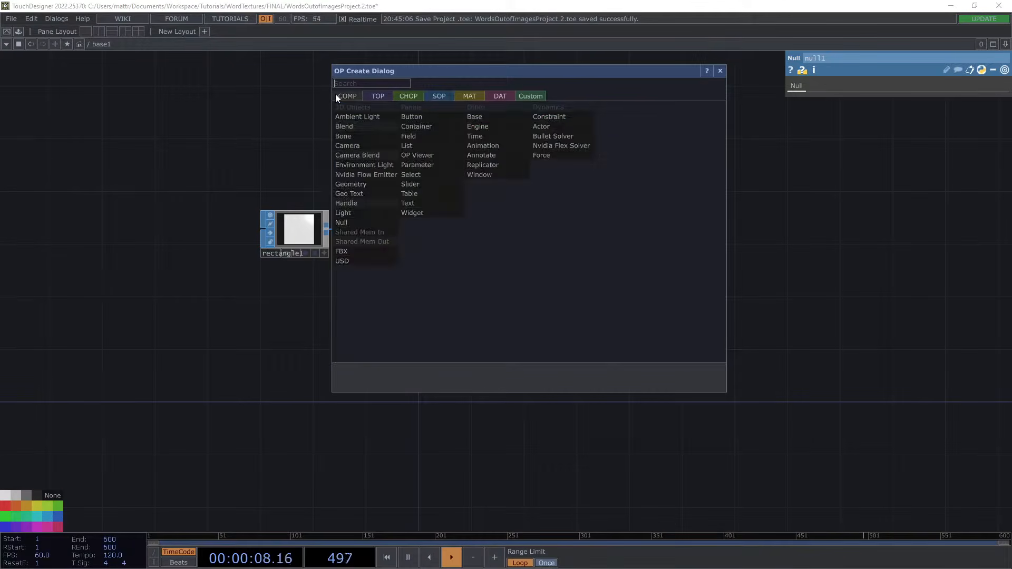
pyautogui.click(351, 184)
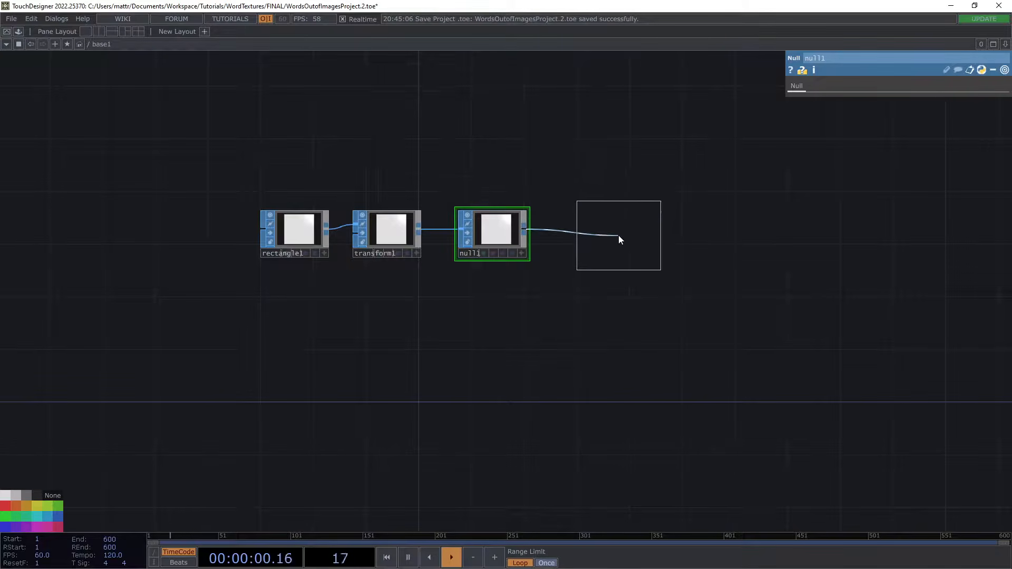
pyautogui.click(618, 223)
# Step: Add a Camera COMP above the Geometry COMP and a Light COMP above the camera, spacing them apart
pyautogui.moveTo(634, 241); pyautogui.dragTo(463, 262)
pyautogui.moveTo(421, 136); pyautogui.dragTo(434, 171)
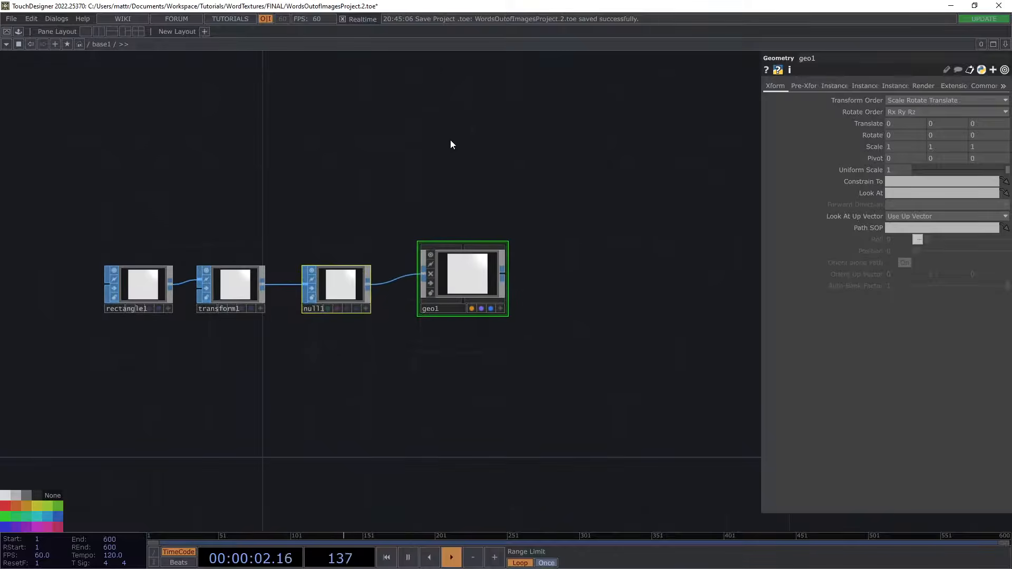
pyautogui.press('Tab')
pyautogui.click(282, 82)
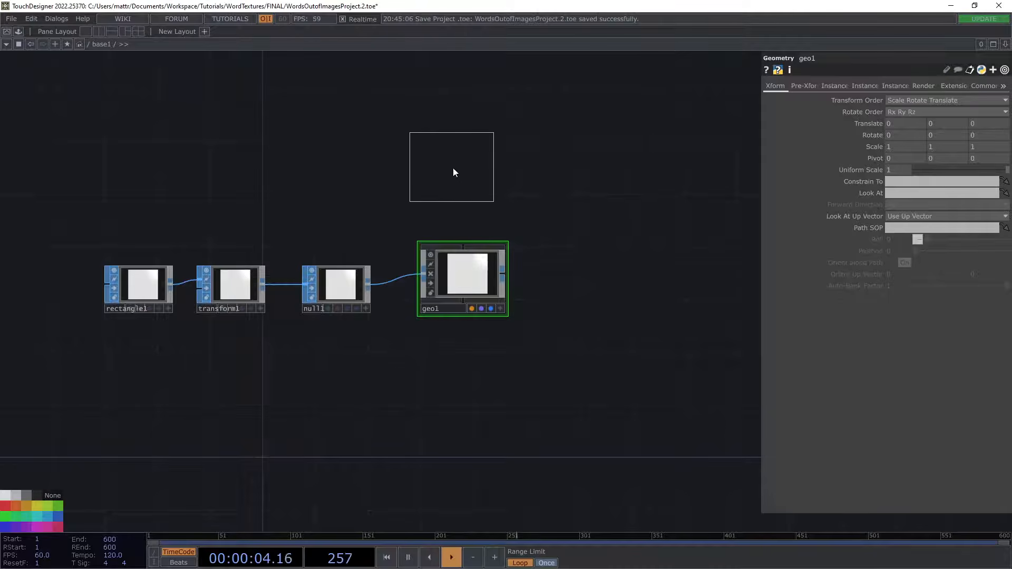
pyautogui.click(460, 175)
pyautogui.moveTo(536, 172); pyautogui.dragTo(515, 214)
pyautogui.moveTo(437, 210); pyautogui.dragTo(436, 223)
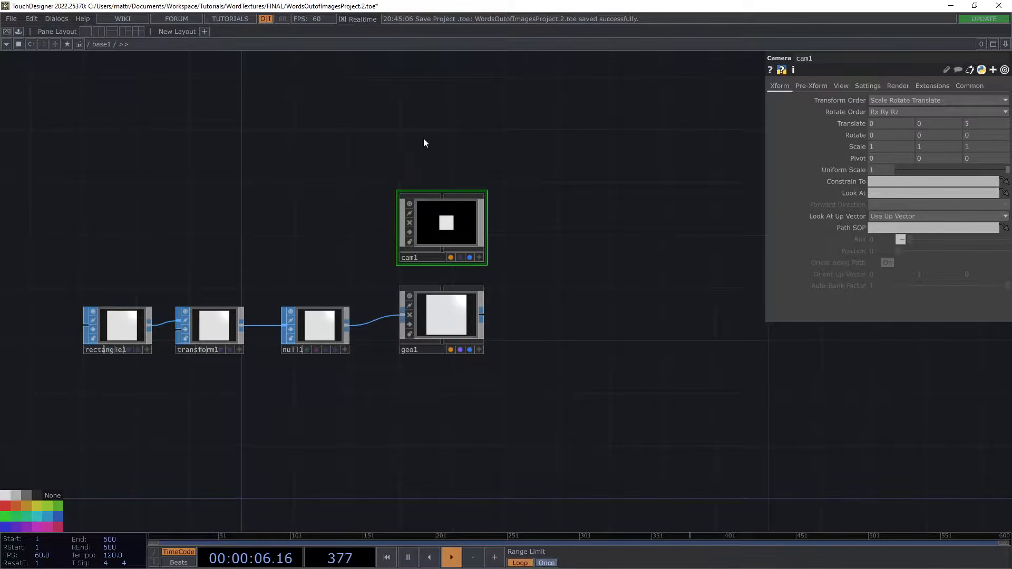
pyautogui.press('Tab')
pyautogui.click(271, 153)
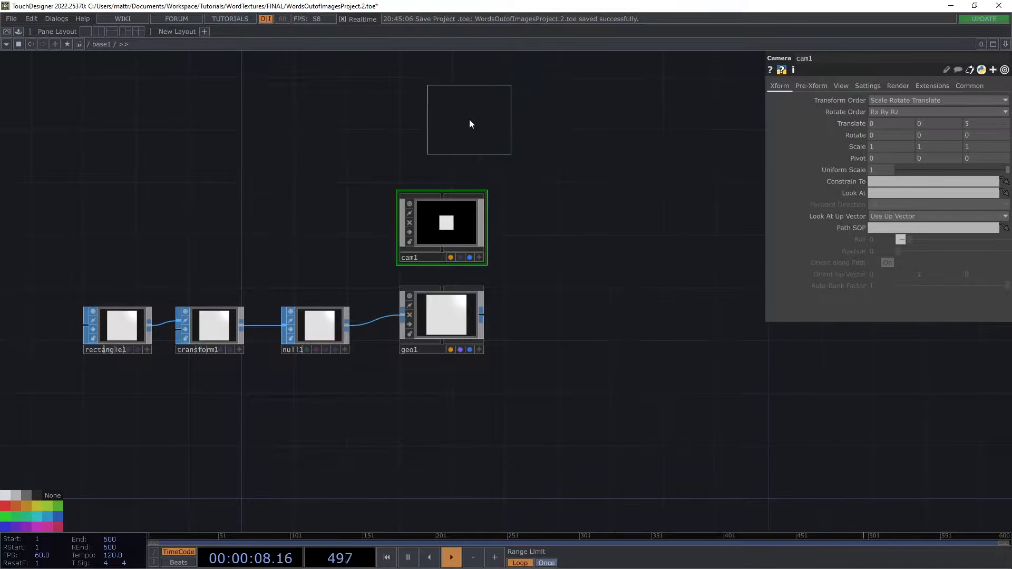
pyautogui.click(445, 136)
pyautogui.moveTo(444, 257); pyautogui.dragTo(445, 270)
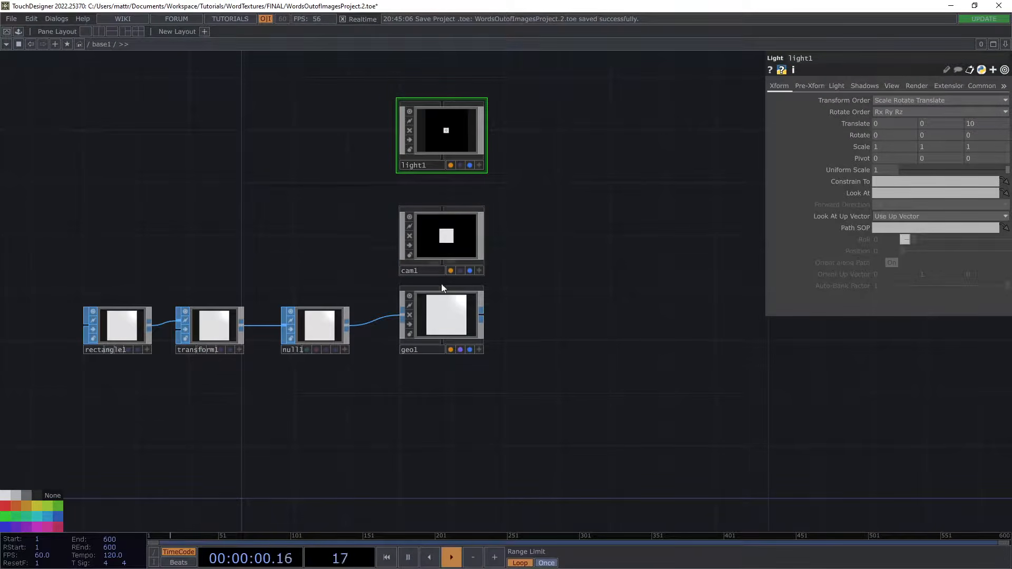
# Step: Add a Render TOP beside the Geometry COMP to render the scene
pyautogui.press('Tab')
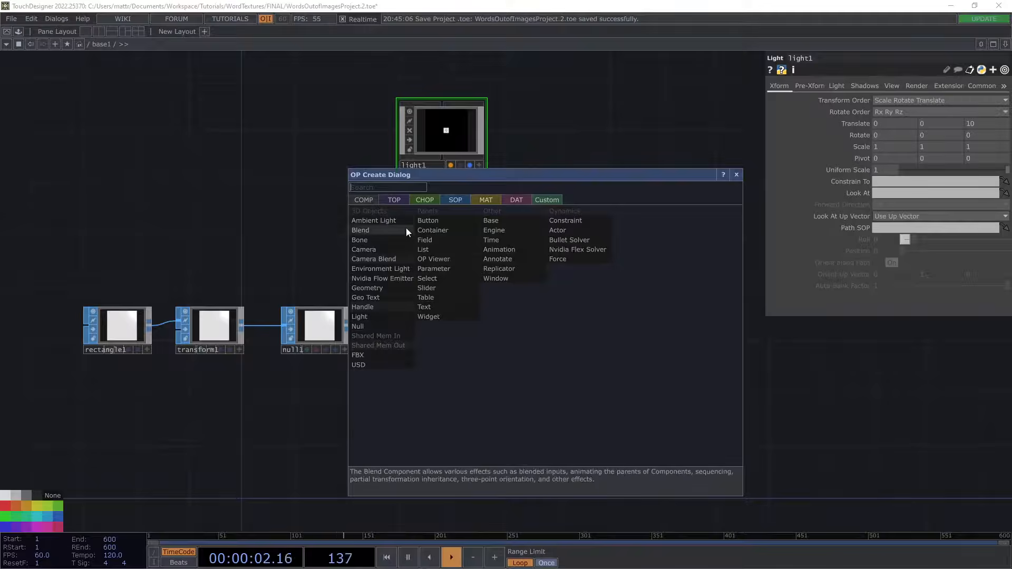
pyautogui.click(397, 202)
pyautogui.write('re')
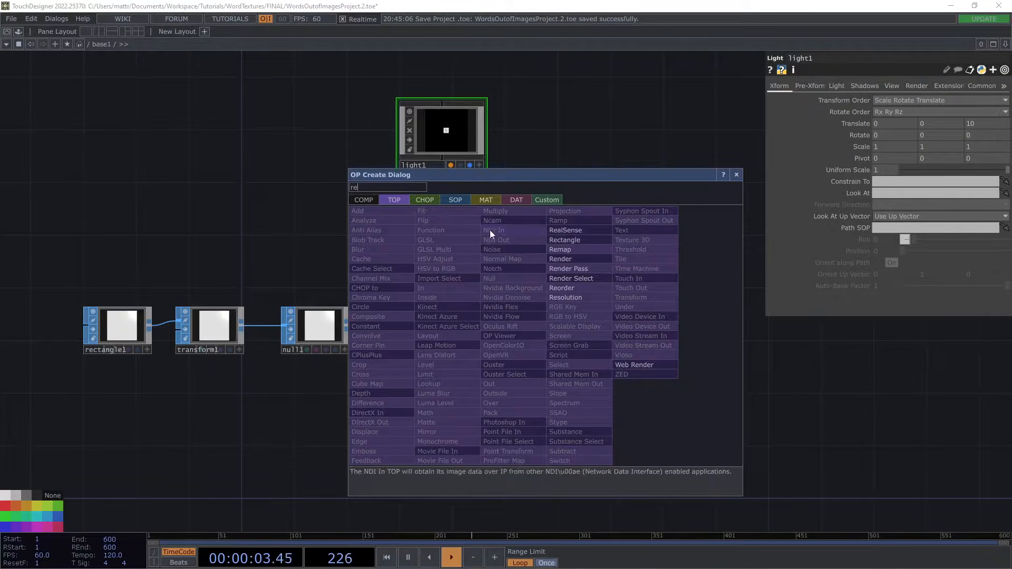
pyautogui.click(565, 256)
pyautogui.click(569, 342)
# Step: Append a Transform TOP to the Render TOP's output
pyautogui.moveTo(659, 313); pyautogui.dragTo(627, 249)
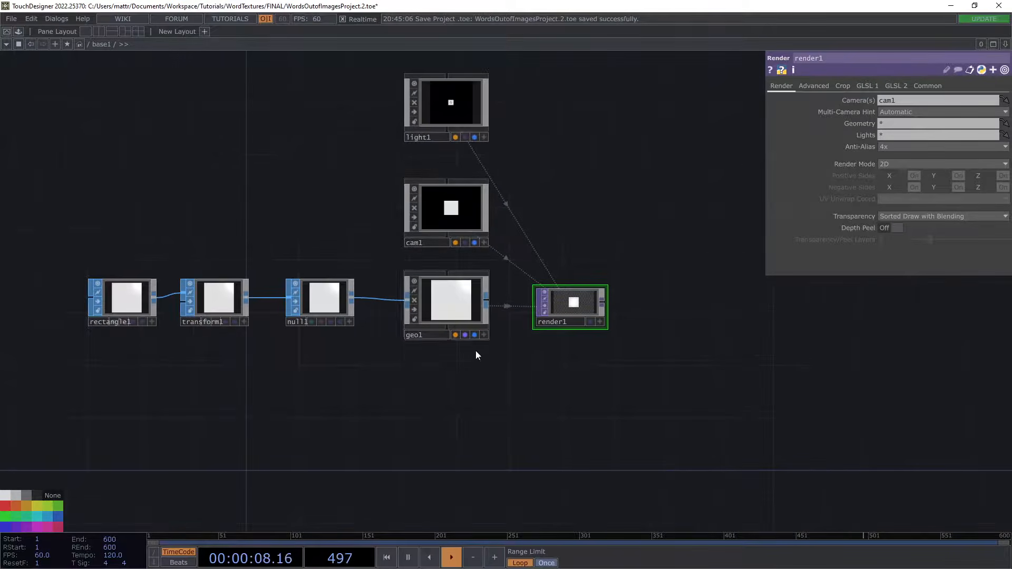
pyautogui.moveTo(584, 186); pyautogui.dragTo(605, 197)
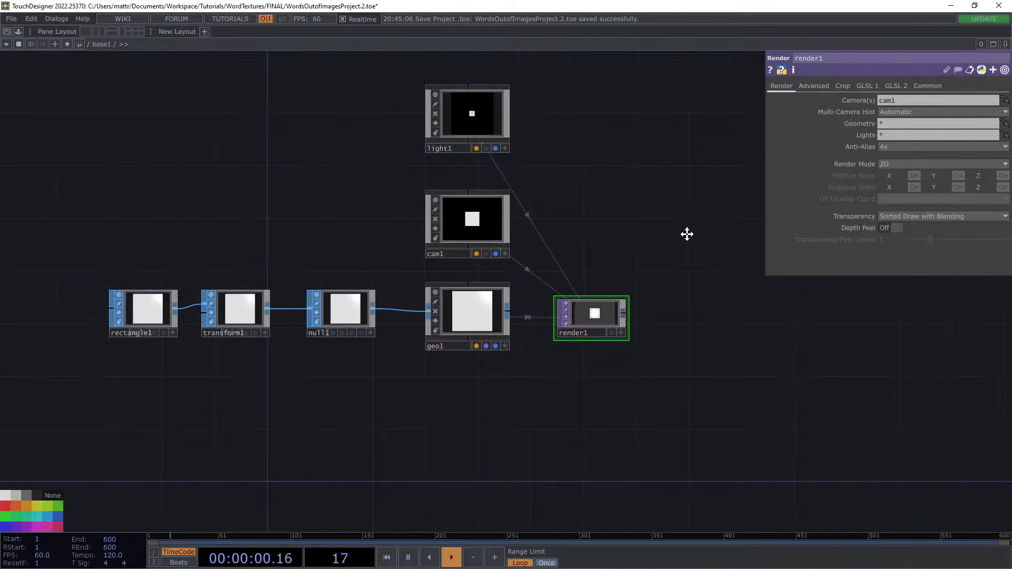
pyautogui.moveTo(684, 227); pyautogui.dragTo(690, 251)
pyautogui.rightClick(631, 340)
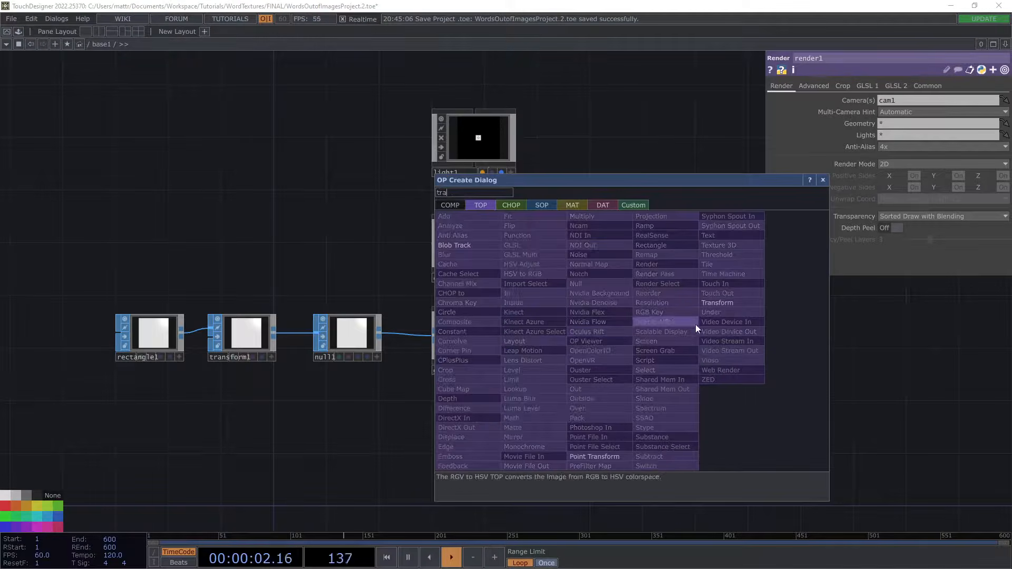
pyautogui.click(717, 303)
pyautogui.click(695, 344)
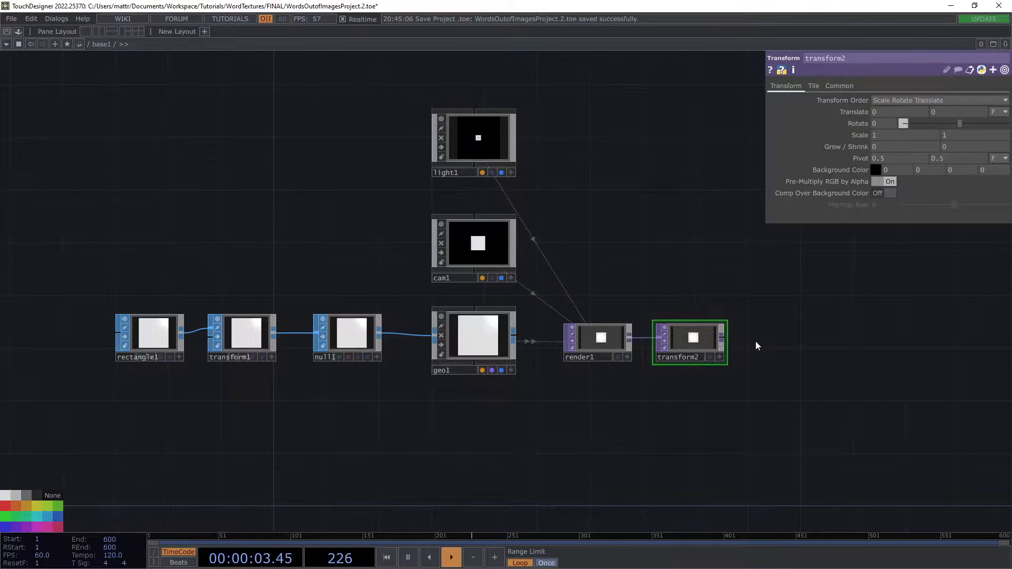
# Step: Append a Null TOP after the Transform TOP and display it as the network background
pyautogui.rightClick(725, 337)
pyautogui.click(685, 281)
pyautogui.click(805, 337)
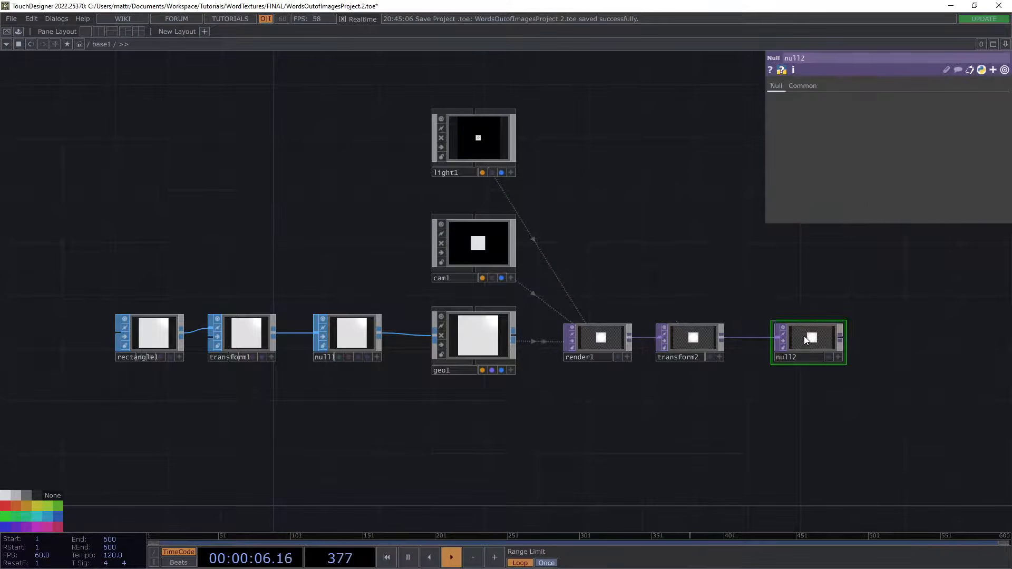
pyautogui.click(828, 354)
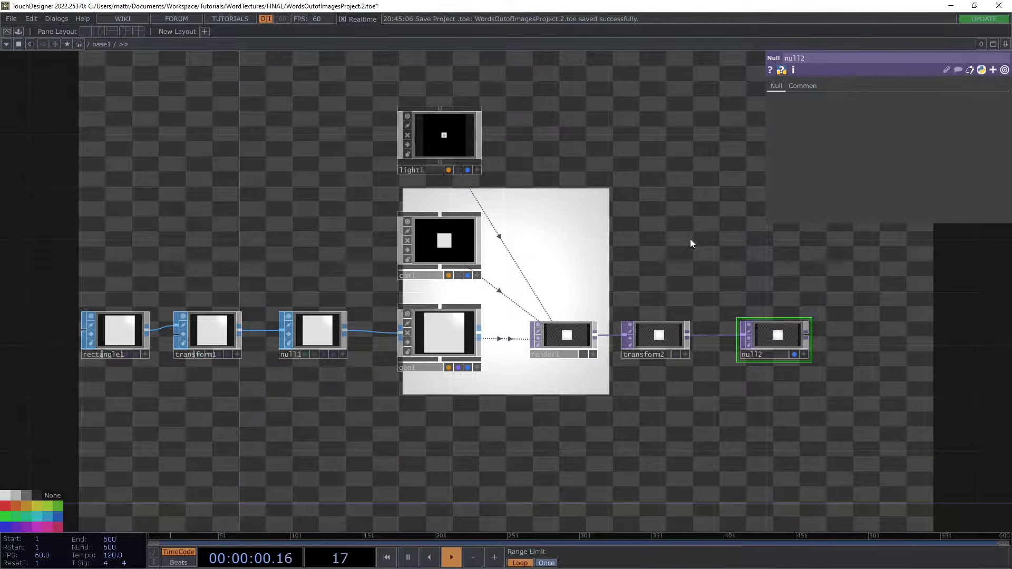
# Step: In the Transform TOP, enable Comp Over Background Color and set the background to light grey 0.9 with alpha 1
pyautogui.click(653, 340)
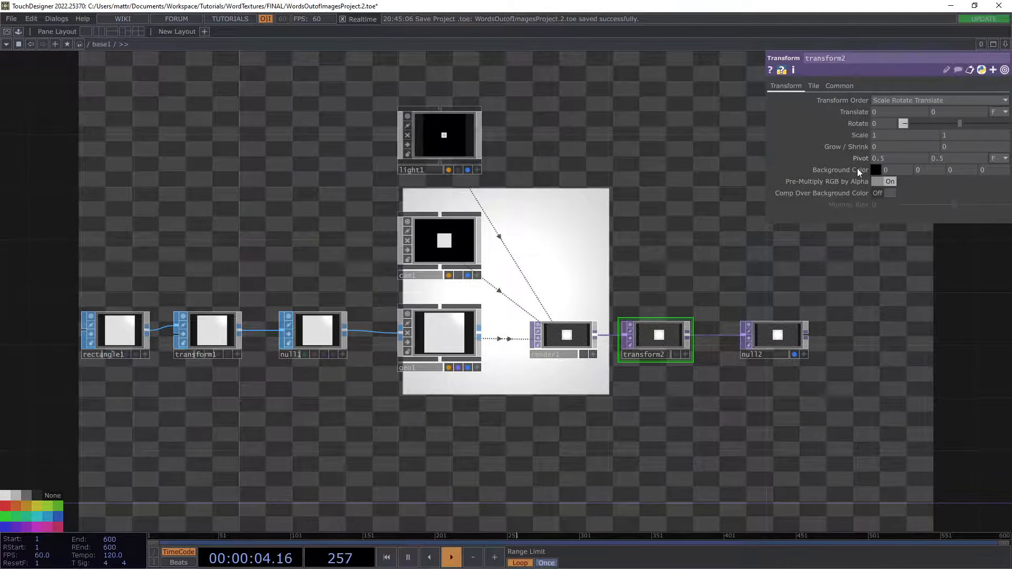
pyautogui.click(878, 193)
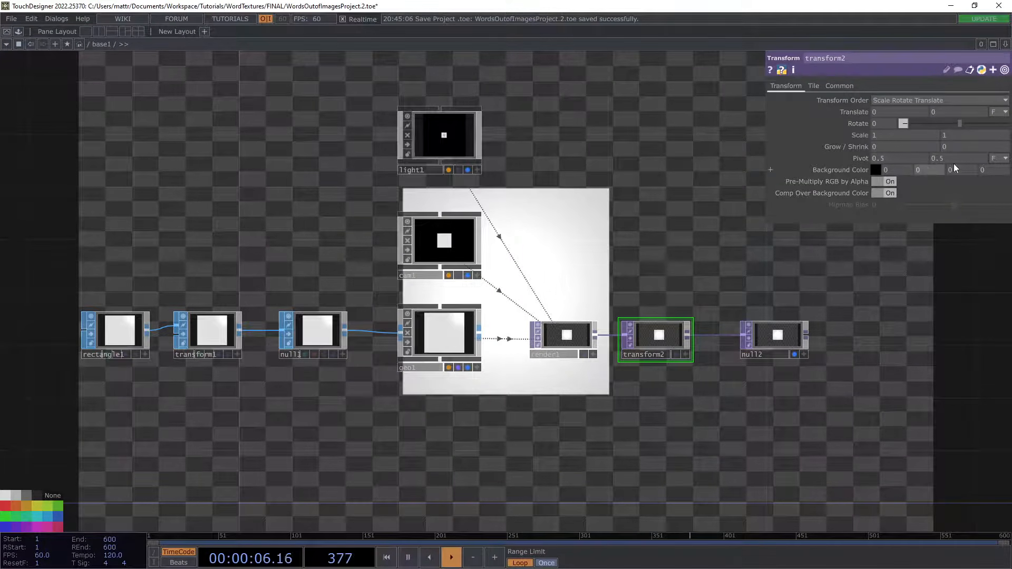
pyautogui.write('1')
pyautogui.press('Return')
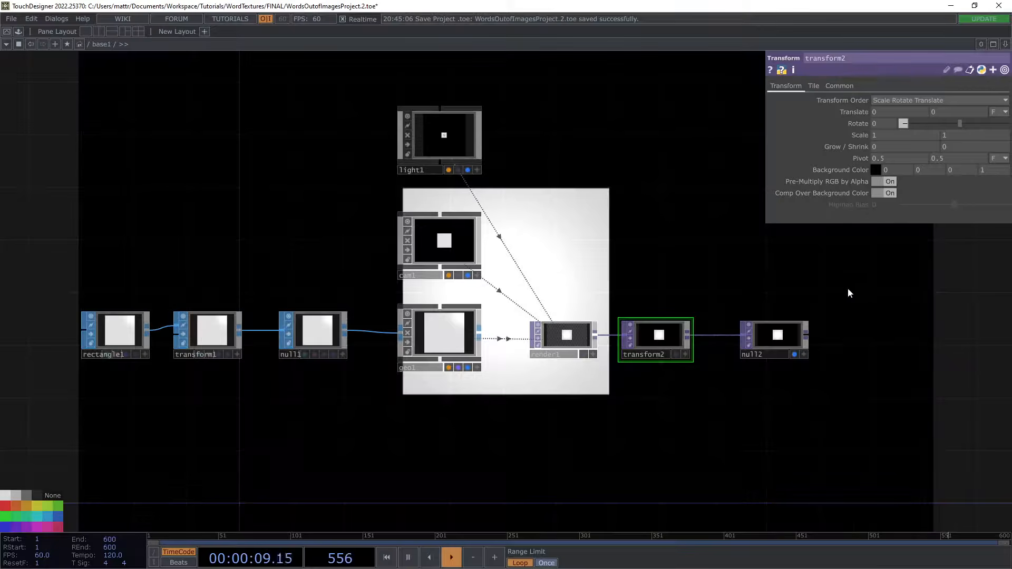
pyautogui.click(876, 170)
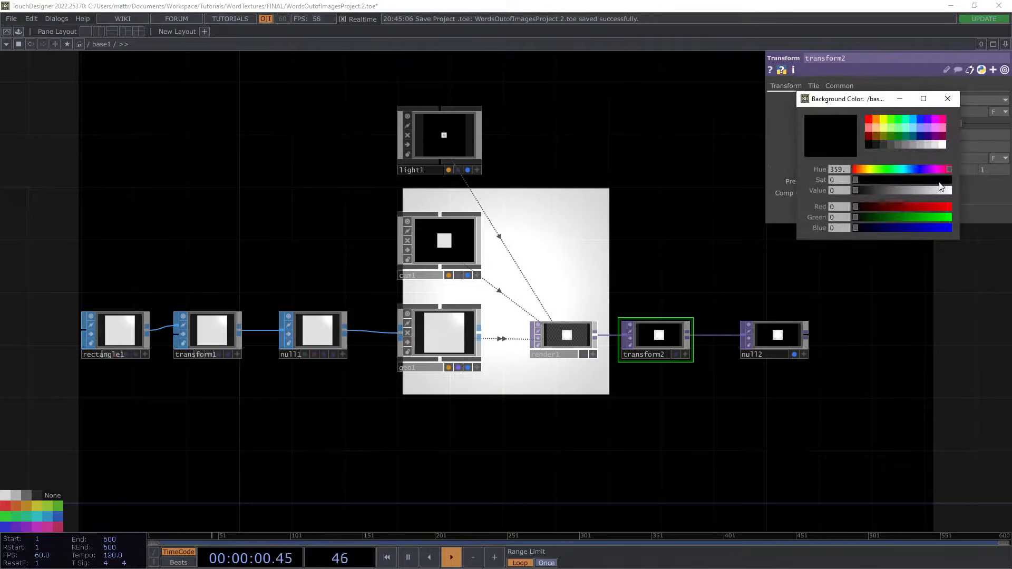
pyautogui.click(937, 144)
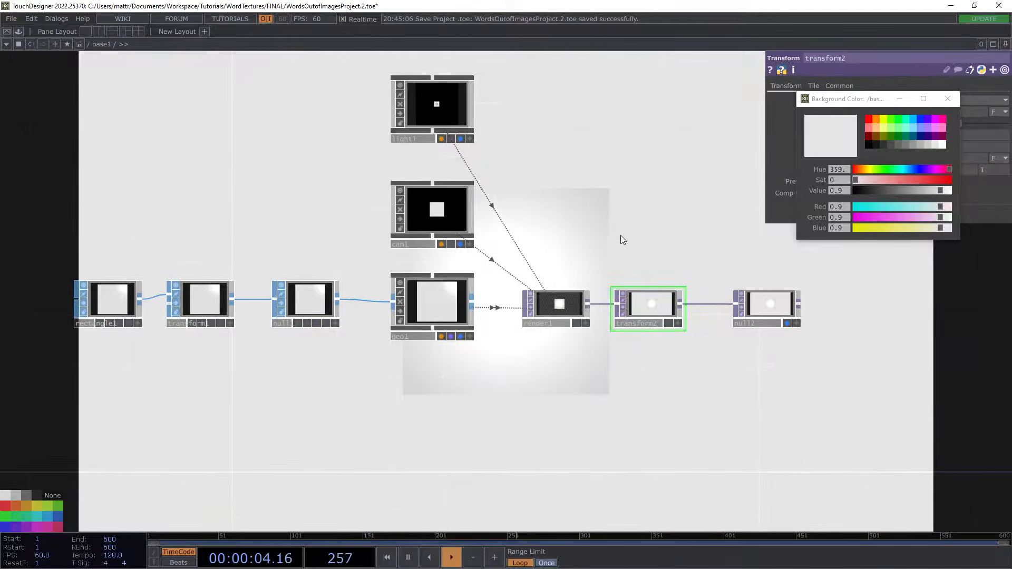
# Step: Set the Uniform Scale of the Transform SOP that follows the rectangle to 0.17
pyautogui.moveTo(621, 235); pyautogui.dragTo(662, 215)
pyautogui.click(237, 279)
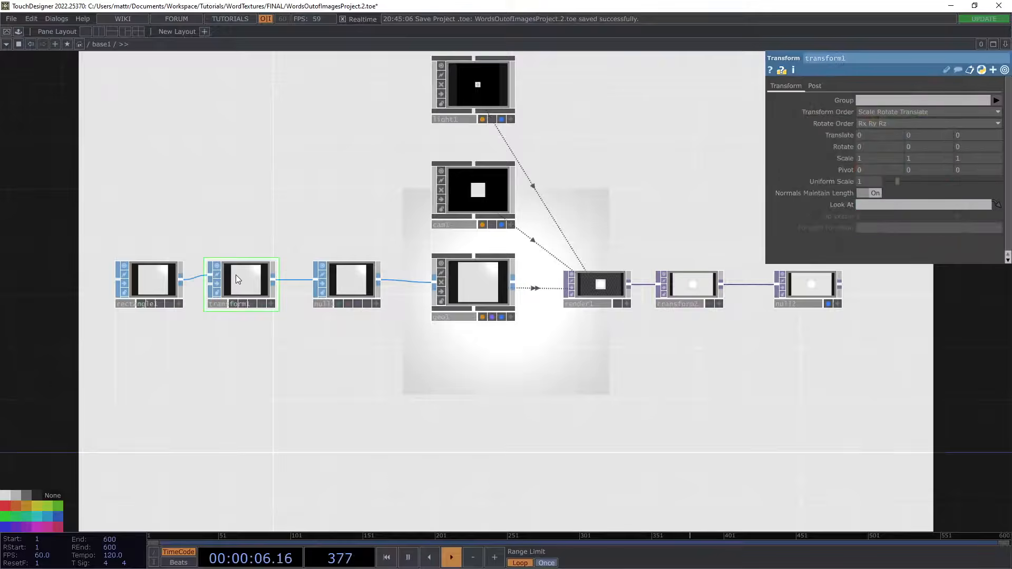
pyautogui.moveTo(897, 181); pyautogui.dragTo(888, 179)
# Step: Add an annotation box and resize it so that it encloses the whole rectangle rendering network
pyautogui.moveTo(552, 359)
pyautogui.mouseDown()
pyautogui.moveTo(580, 284)
pyautogui.moveTo(536, 368)
pyautogui.mouseUp()
pyautogui.scroll(-3, 536, 368)
pyautogui.moveTo(402, 259); pyautogui.dragTo(386, 286)
pyautogui.rightClick(391, 228)
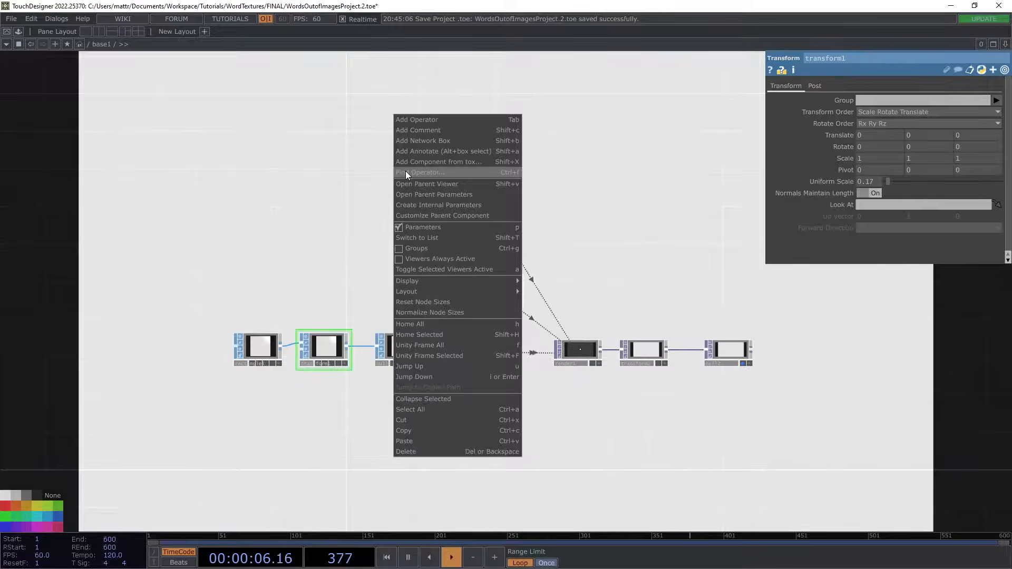
pyautogui.click(412, 152)
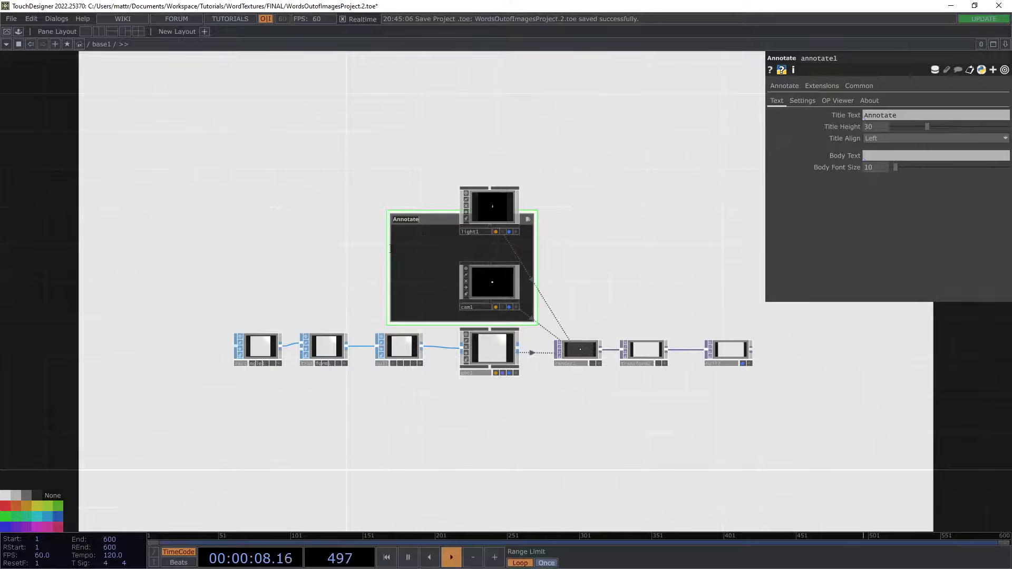
pyautogui.moveTo(389, 266); pyautogui.dragTo(238, 268)
pyautogui.moveTo(536, 248)
pyautogui.mouseDown()
pyautogui.moveTo(638, 241)
pyautogui.moveTo(770, 254)
pyautogui.mouseUp()
pyautogui.moveTo(751, 322); pyautogui.dragTo(760, 399)
pyautogui.moveTo(587, 213); pyautogui.dragTo(588, 172)
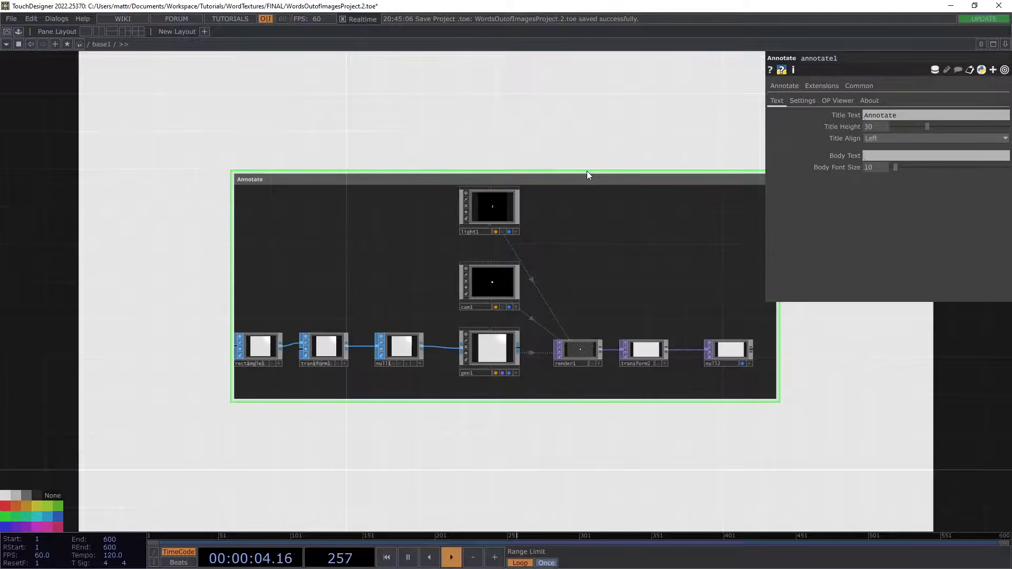
# Step: Add a Text SOP in the empty network area beside the annotation box
pyautogui.scroll(-6, 515, 246)
pyautogui.moveTo(396, 430)
pyautogui.mouseDown()
pyautogui.moveTo(619, 361)
pyautogui.moveTo(507, 378)
pyautogui.mouseUp()
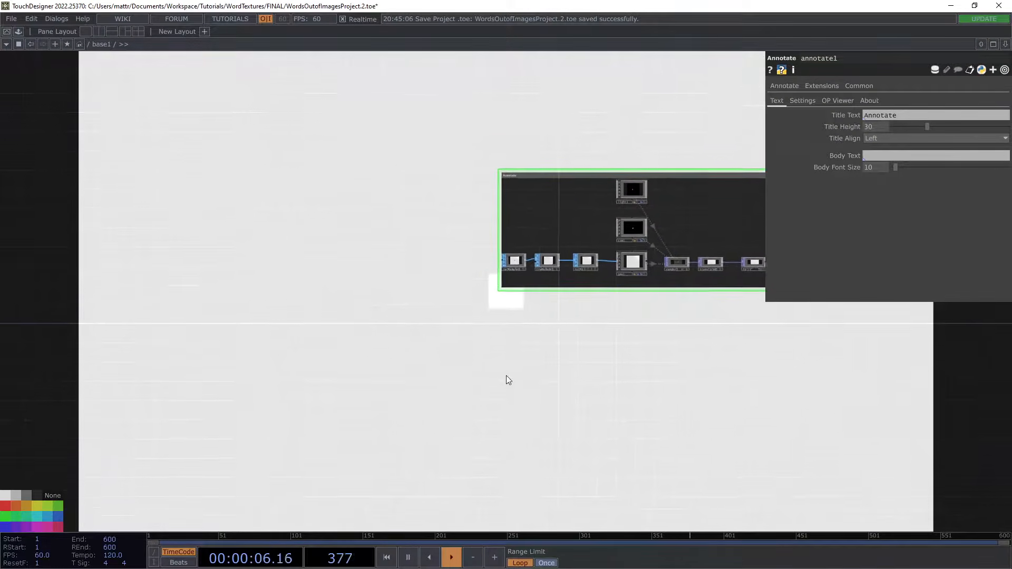
pyautogui.moveTo(407, 306)
pyautogui.mouseDown()
pyautogui.moveTo(413, 279)
pyautogui.moveTo(422, 314)
pyautogui.mouseUp()
pyautogui.moveTo(371, 275)
pyautogui.mouseDown()
pyautogui.moveTo(407, 298)
pyautogui.moveTo(452, 307)
pyautogui.mouseUp()
pyautogui.scroll(2, 399, 240)
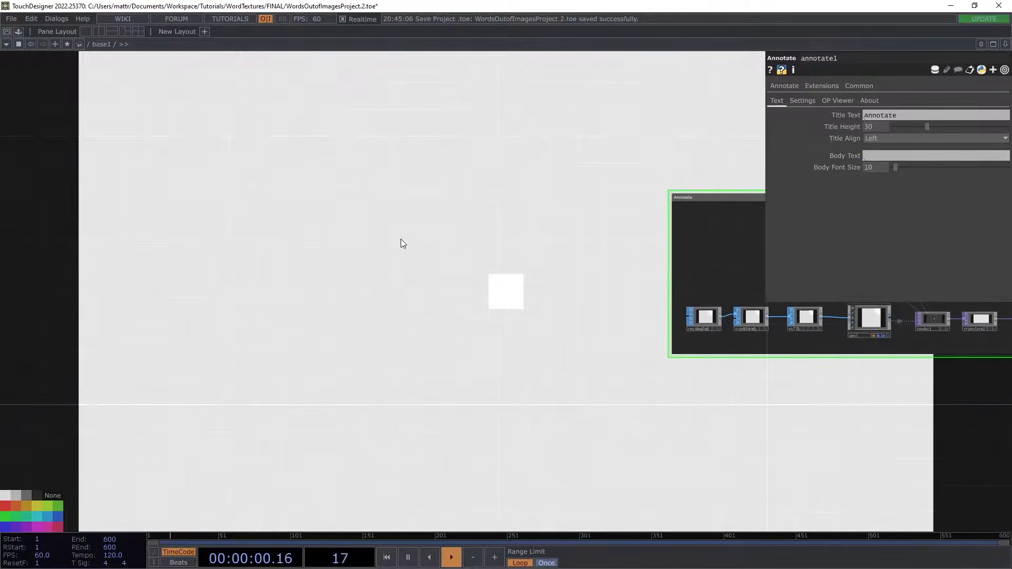
pyautogui.press('Tab')
pyautogui.click(315, 106)
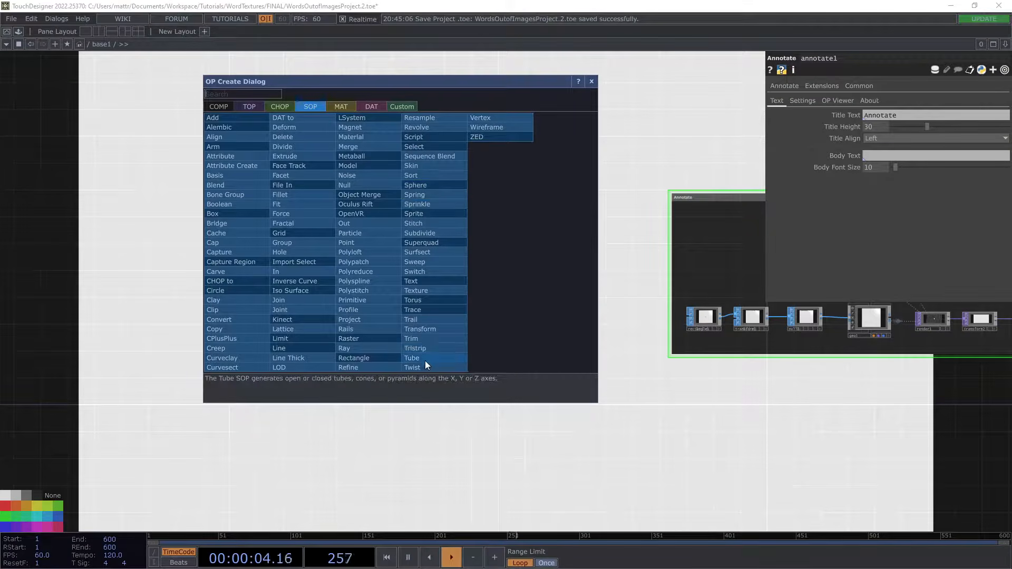
pyautogui.write('te')
pyautogui.click(423, 281)
pyautogui.click(397, 260)
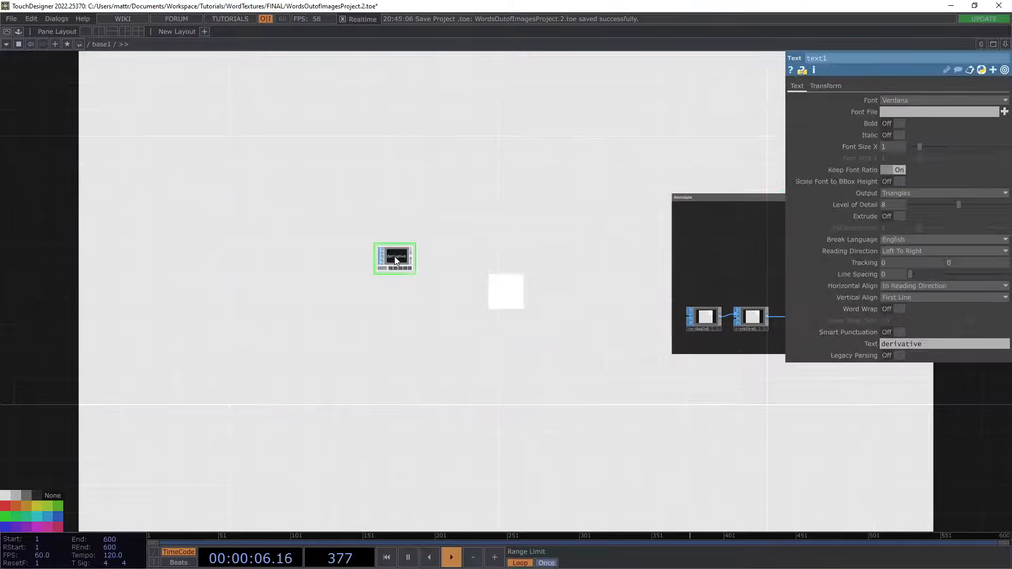
pyautogui.press('Tab')
pyautogui.press('Escape')
# Step: Change the text of the Text SOP to "hello"
pyautogui.moveTo(368, 283); pyautogui.dragTo(393, 309)
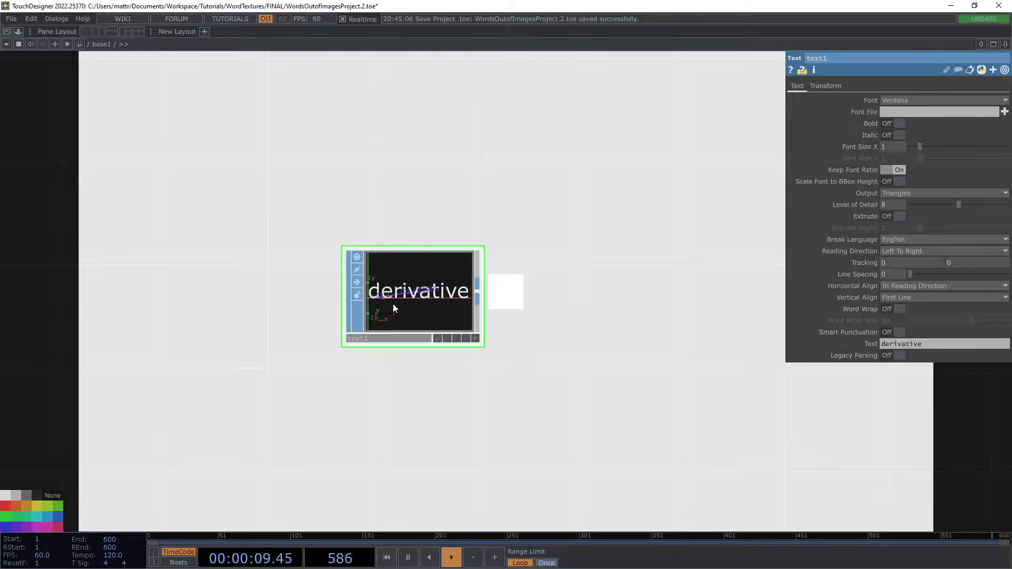
pyautogui.doubleClick(924, 345)
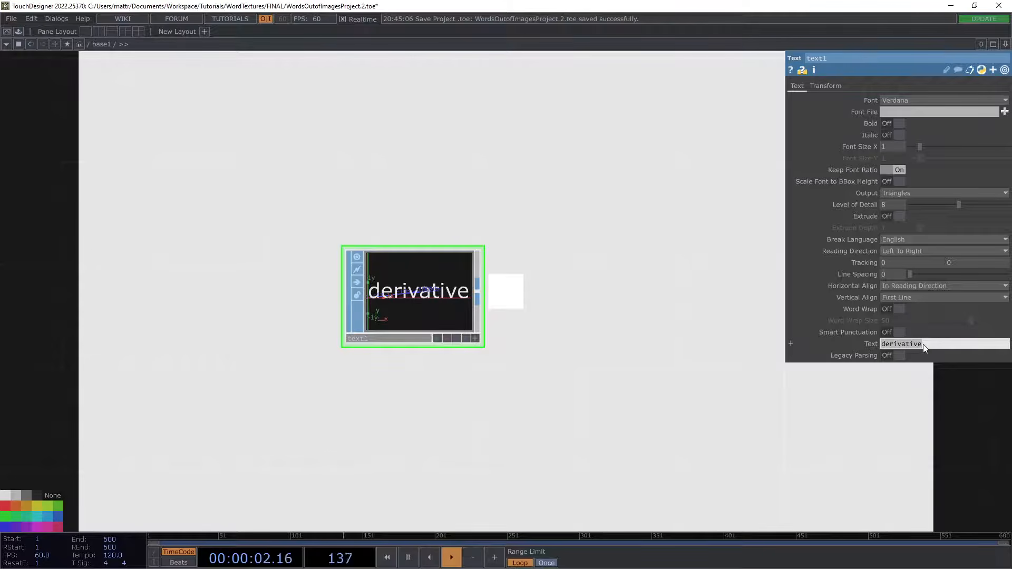
pyautogui.write('hello')
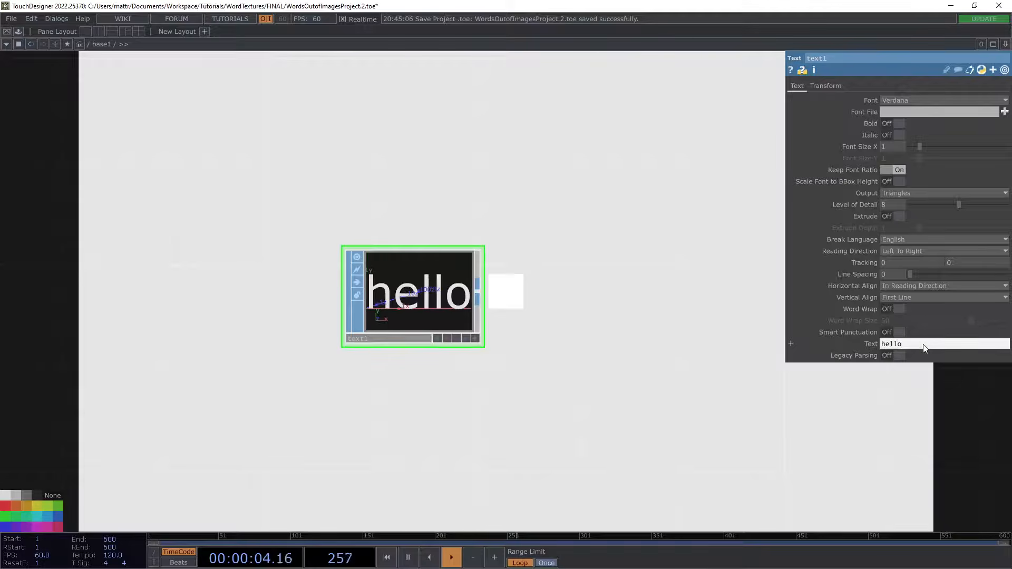
# Step: Move the Text SOP to the free area below the annotated rendering network
pyautogui.scroll(-5, 544, 214)
pyautogui.moveTo(581, 235); pyautogui.dragTo(451, 247)
pyautogui.moveTo(375, 255); pyautogui.dragTo(477, 482)
pyautogui.moveTo(617, 478); pyautogui.dragTo(433, 313)
pyautogui.moveTo(280, 329); pyautogui.dragTo(338, 329)
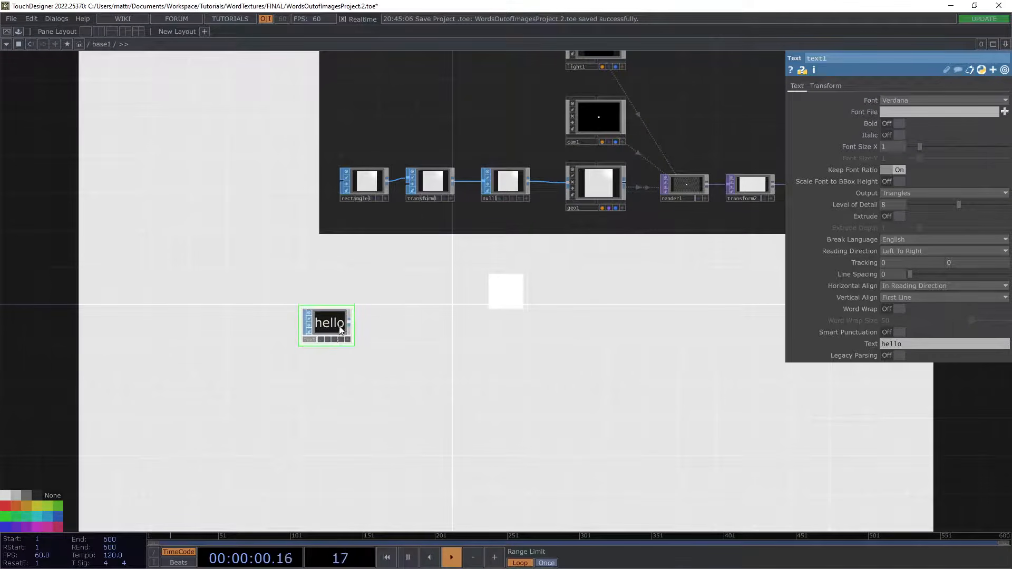
# Step: Append a Transform SOP to the Text SOP, followed by a Resample SOP aligned in the same row
pyautogui.rightClick(349, 322)
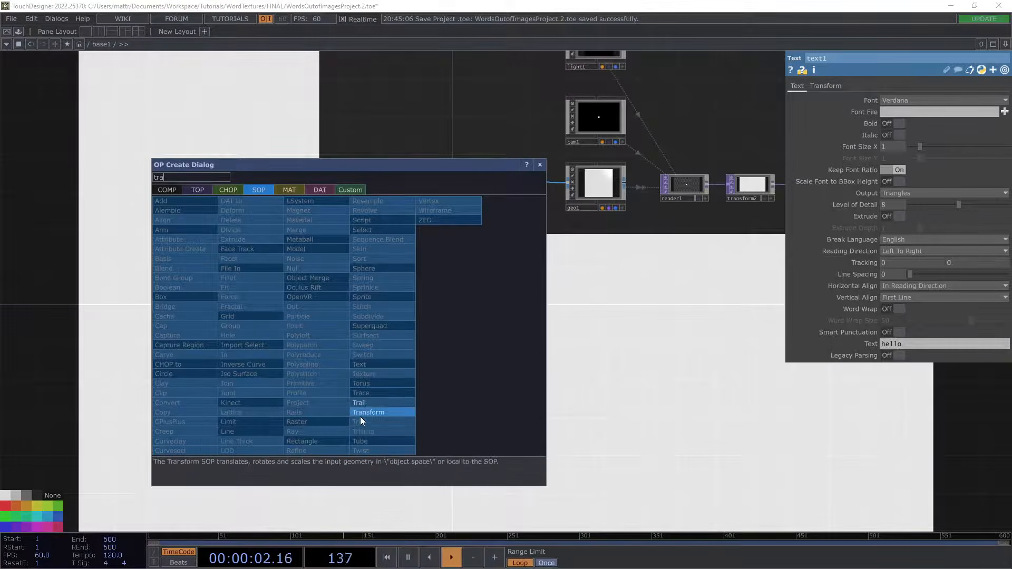
pyautogui.click(360, 416)
pyautogui.click(407, 324)
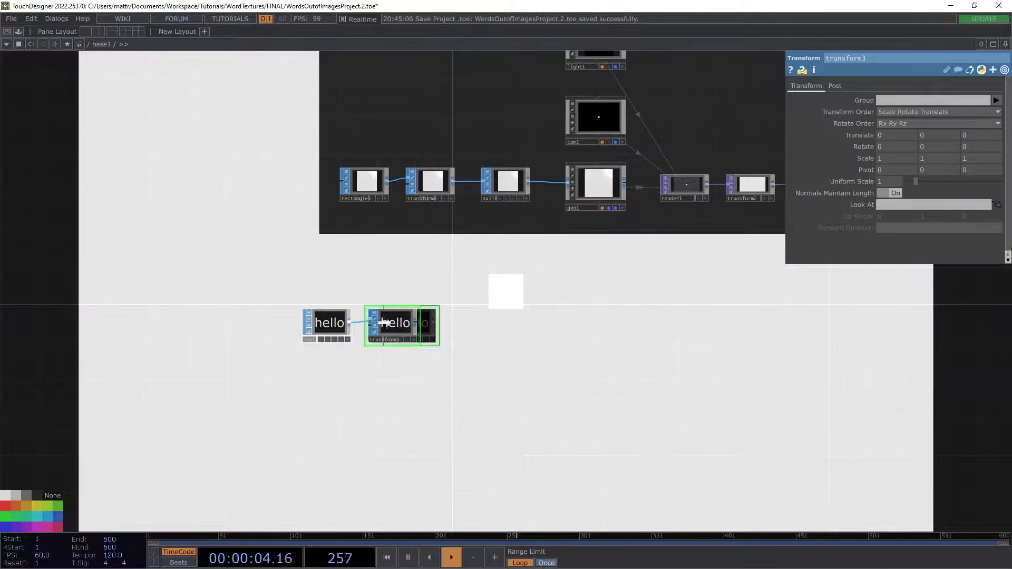
pyautogui.rightClick(418, 323)
pyautogui.write('res')
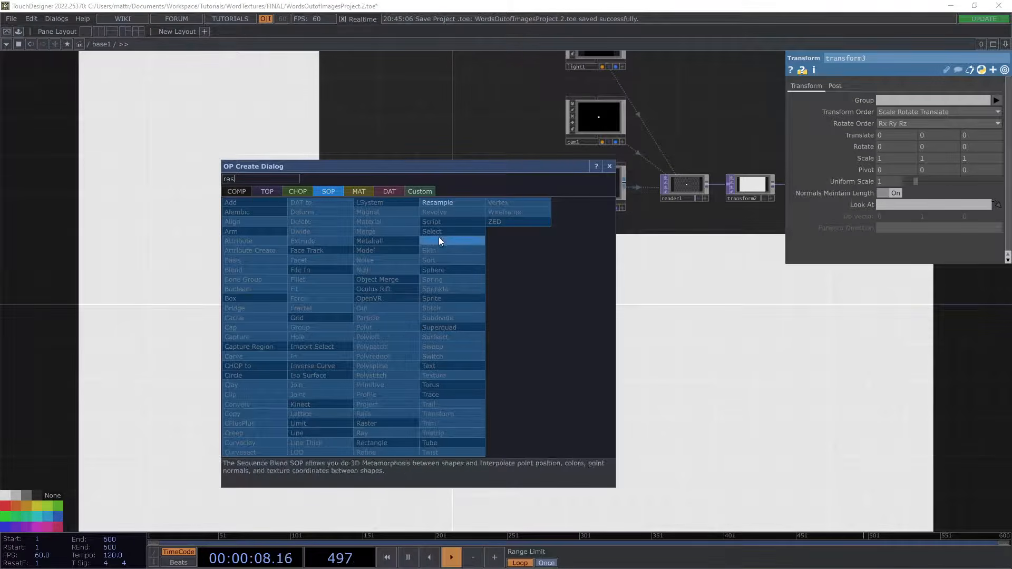
pyautogui.click(447, 203)
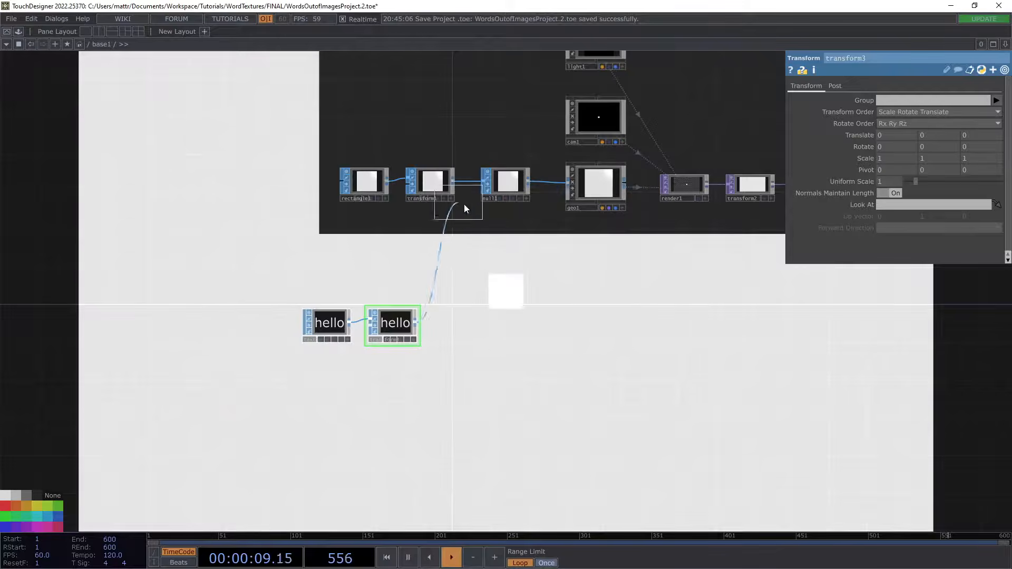
pyautogui.click(476, 318)
pyautogui.moveTo(468, 318); pyautogui.dragTo(451, 325)
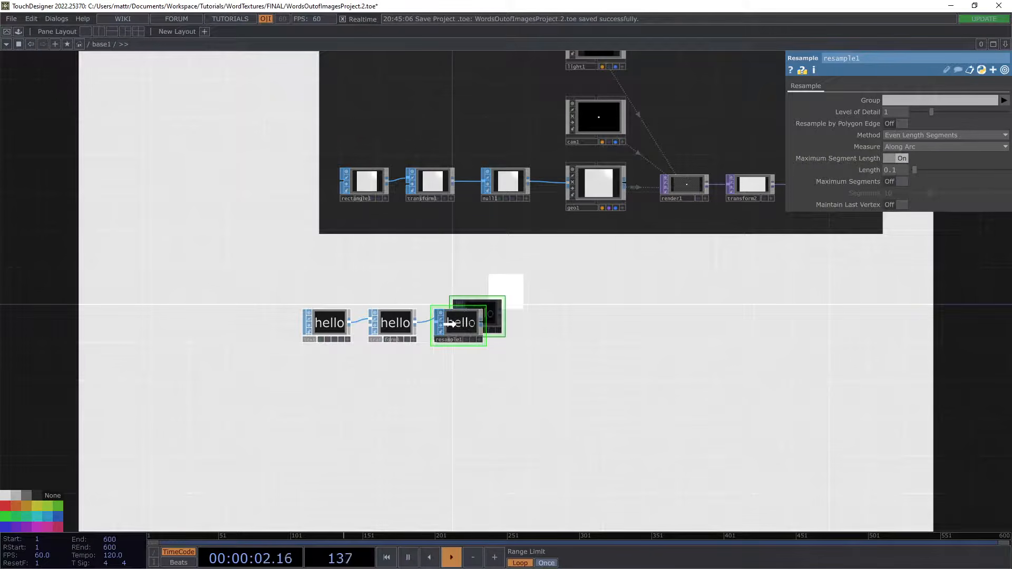
# Step: Append a Sort SOP to the Resample SOP, followed by a Null SOP at the end of the text chain
pyautogui.rightClick(483, 322)
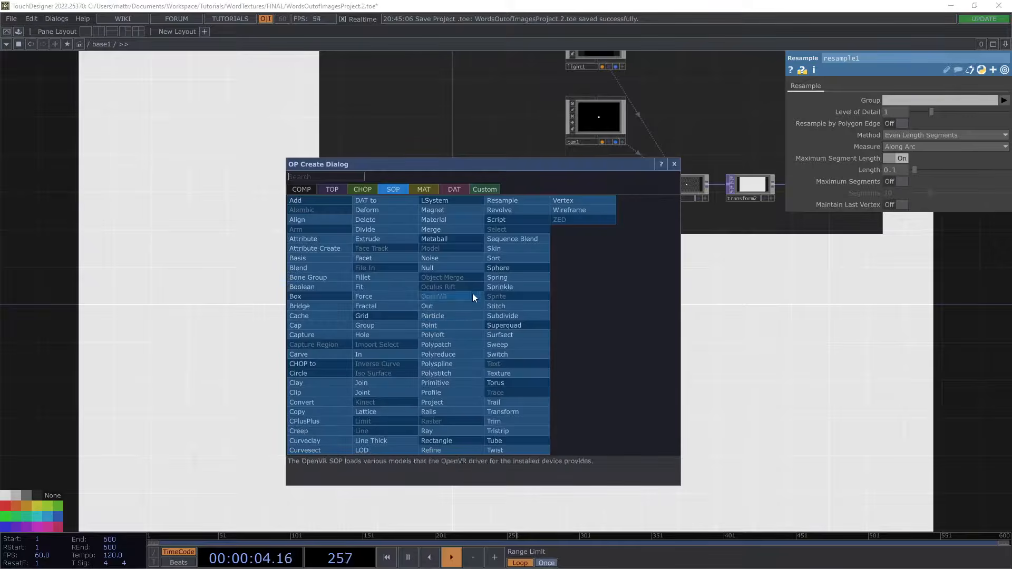
pyautogui.write('s')
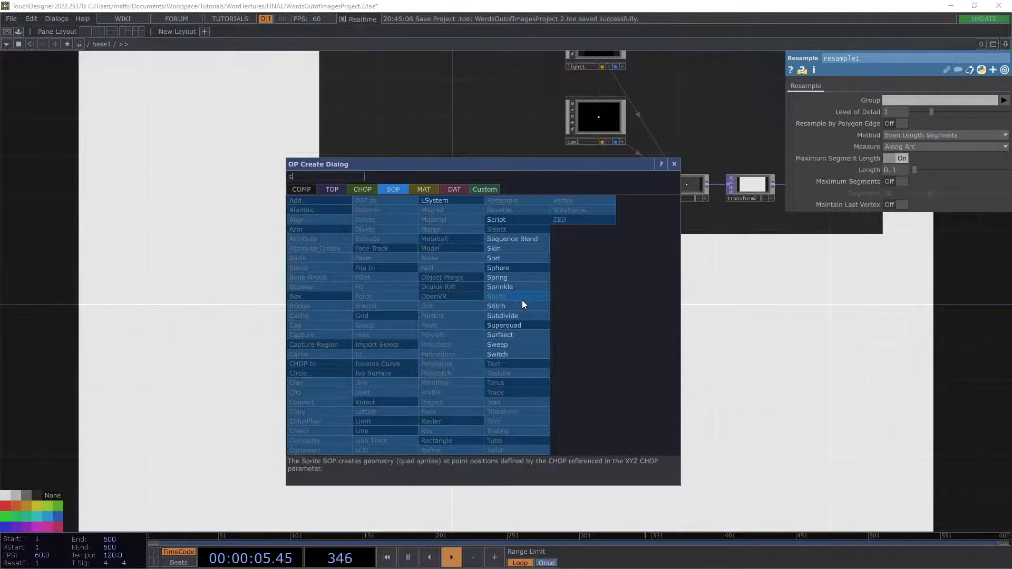
pyautogui.click(501, 255)
pyautogui.click(532, 325)
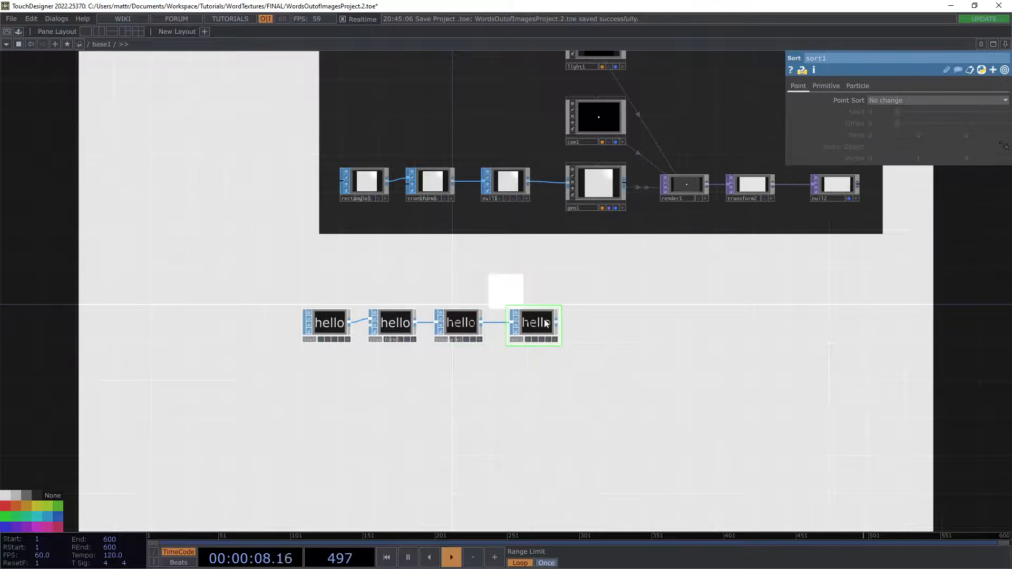
pyautogui.rightClick(558, 324)
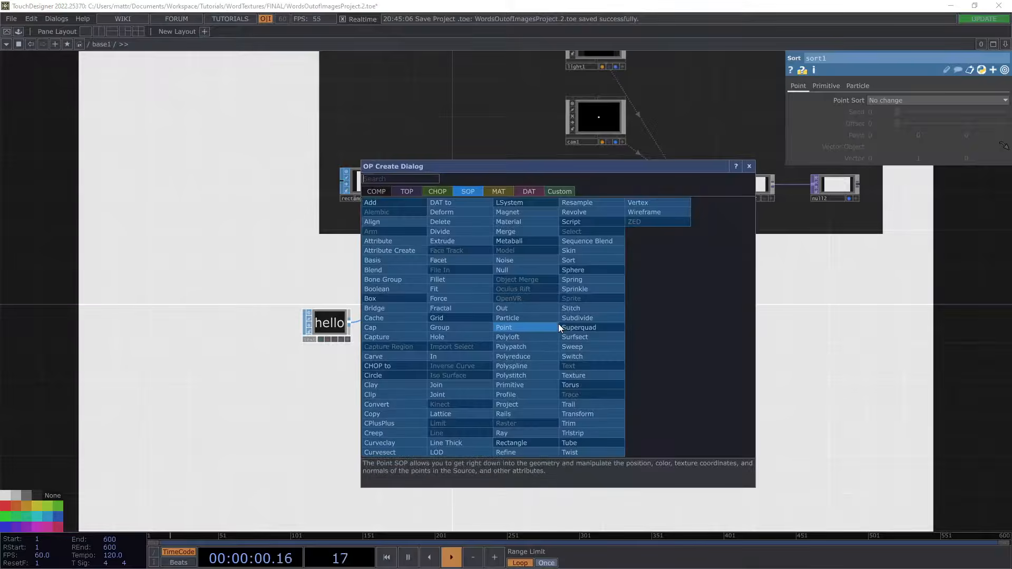
pyautogui.click(501, 264)
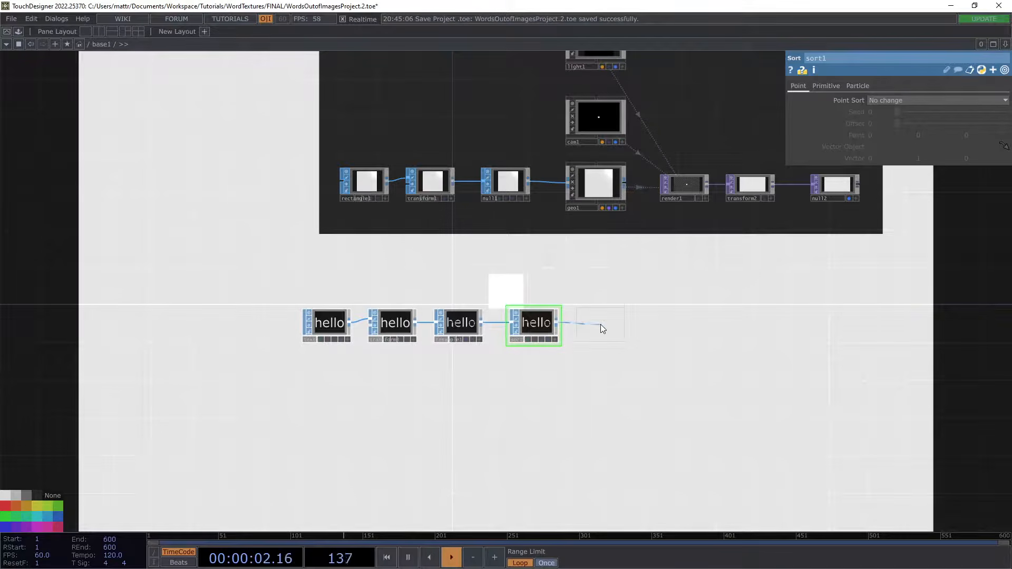
pyautogui.click(599, 324)
# Step: Rename the Null SOP at the end of the text chain to textSop
pyautogui.scroll(5, 402, 343)
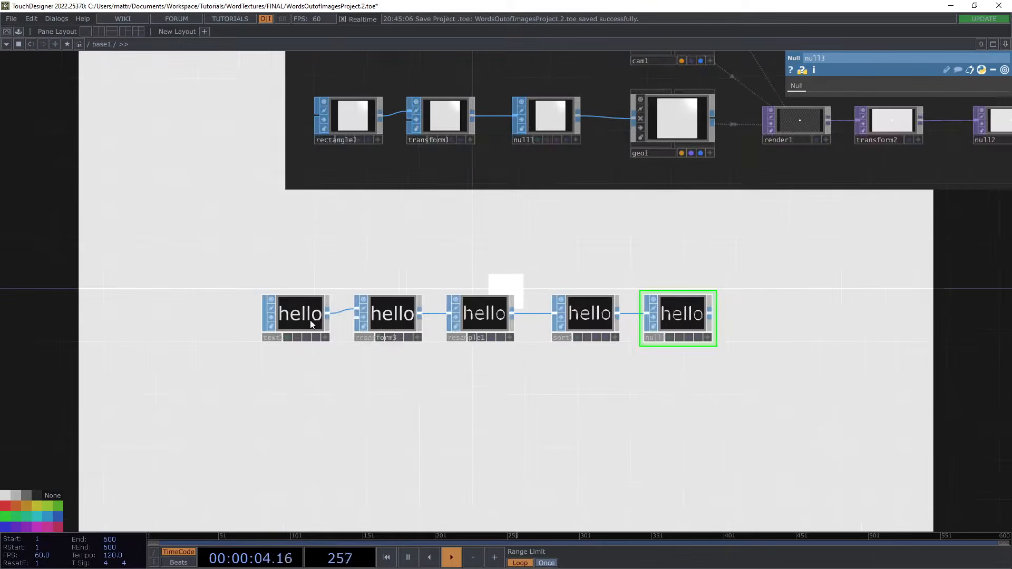
pyautogui.click(291, 330)
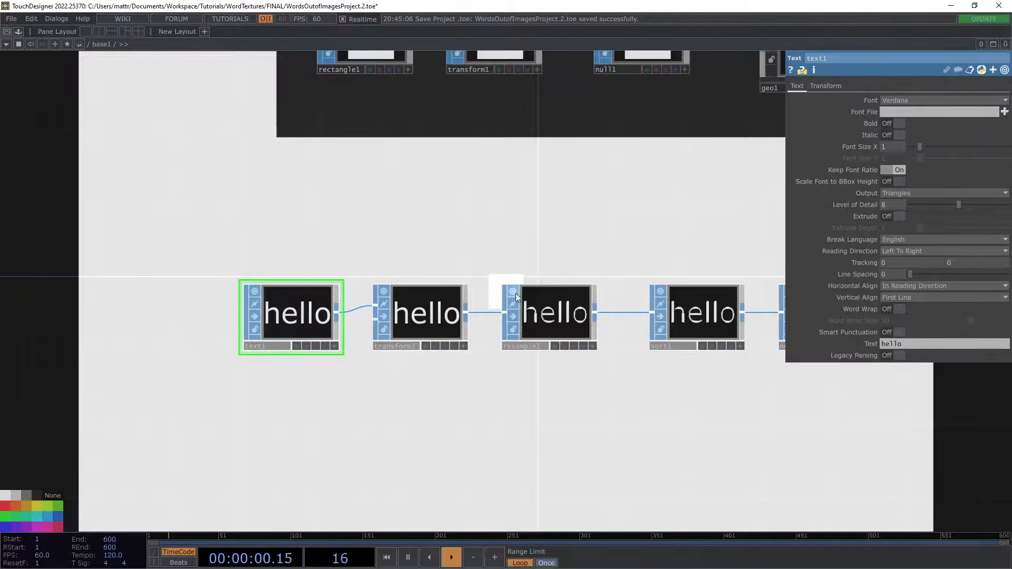
pyautogui.moveTo(642, 242); pyautogui.dragTo(572, 243)
pyautogui.moveTo(727, 253); pyautogui.dragTo(666, 253)
pyautogui.click(583, 333)
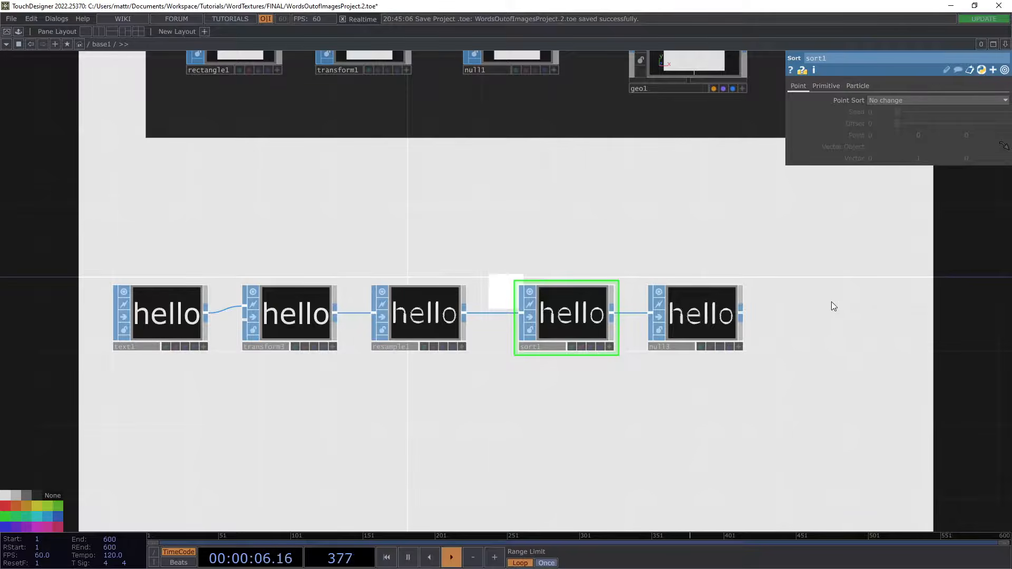
pyautogui.click(677, 348)
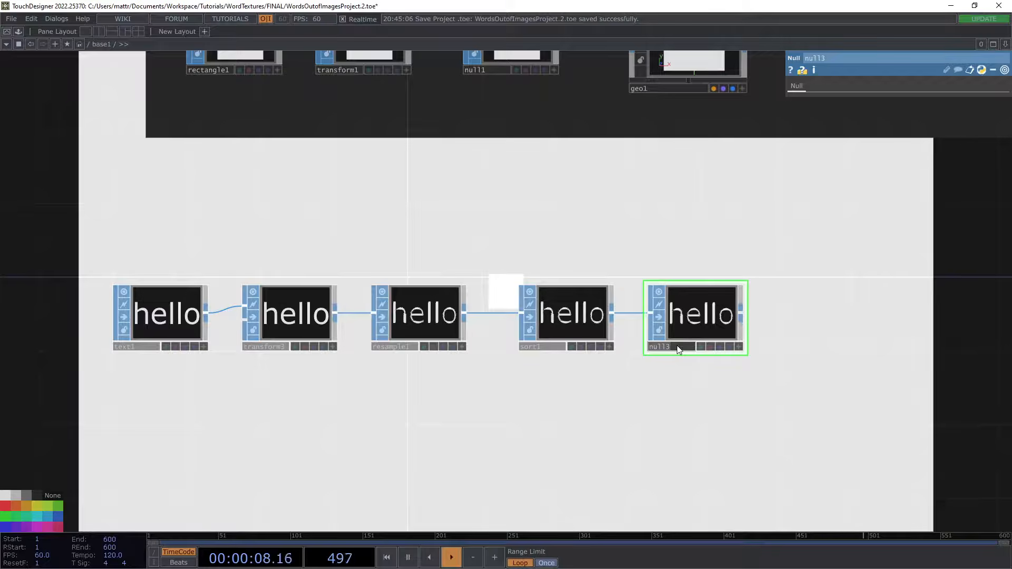
pyautogui.write('te')
pyautogui.press('Return')
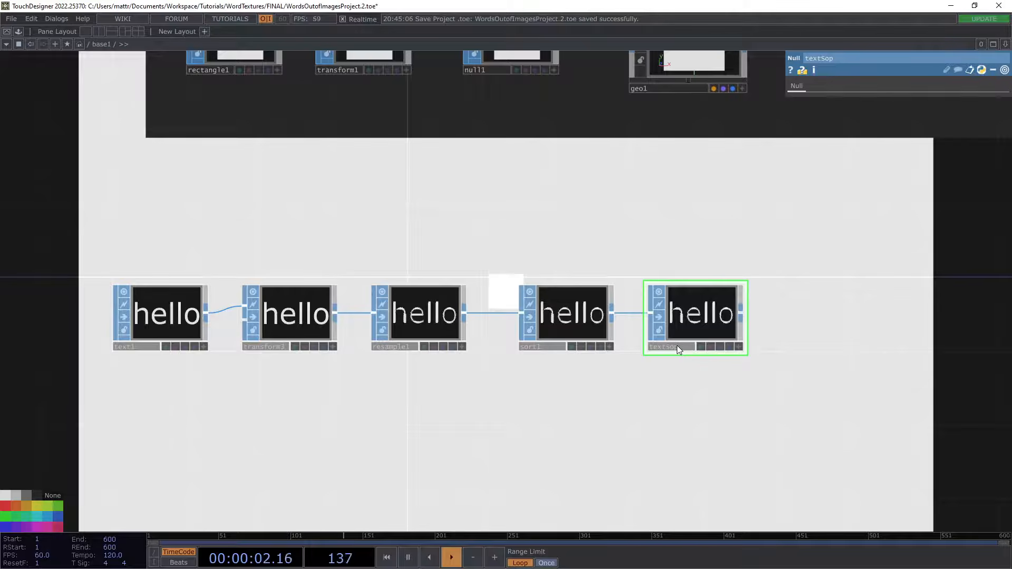
# Step: Feed textSop into a new SOP to CHOP placed to its right
pyautogui.scroll(-3, 651, 232)
pyautogui.moveTo(649, 230); pyautogui.dragTo(672, 241)
pyautogui.moveTo(245, 276); pyautogui.dragTo(725, 318, button='right')
pyautogui.moveTo(710, 323); pyautogui.dragTo(446, 323)
pyautogui.click(577, 243)
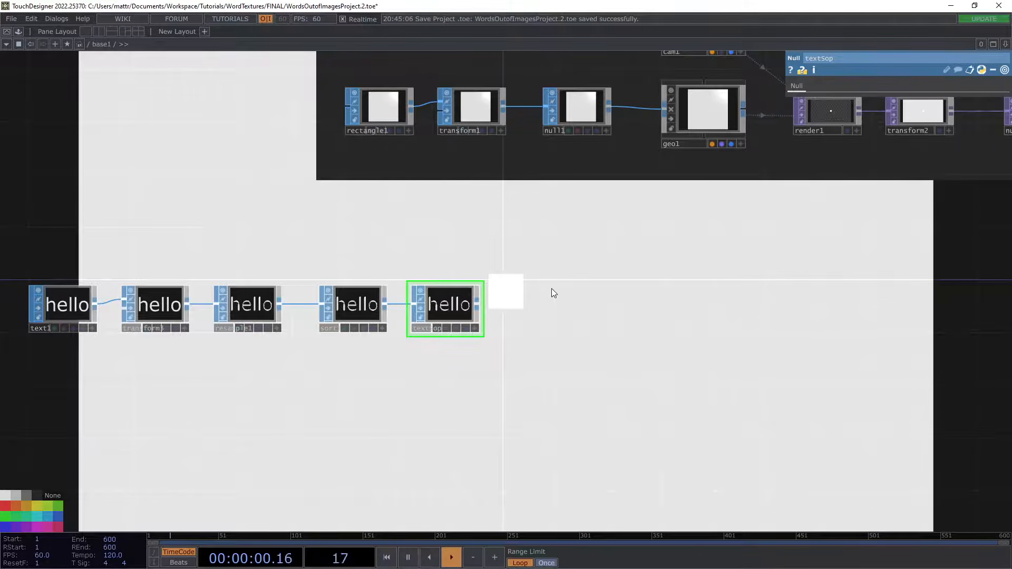
pyautogui.rightClick(479, 305)
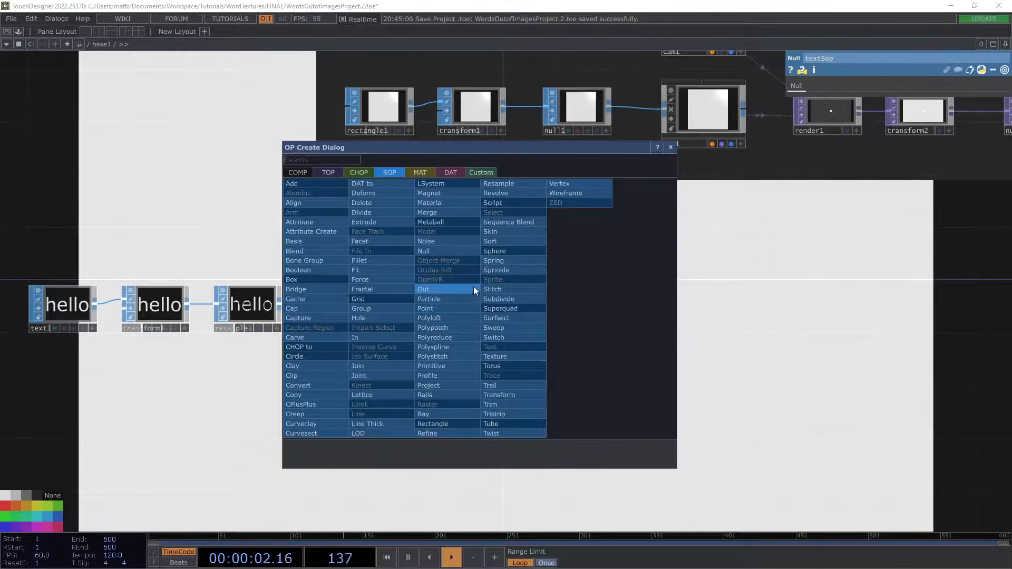
pyautogui.click(365, 170)
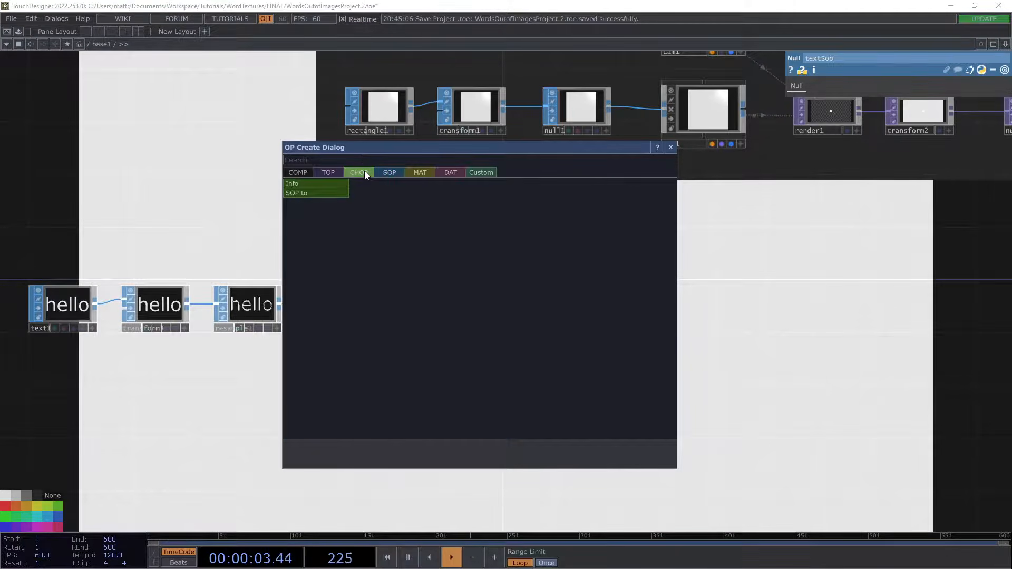
pyautogui.click(336, 194)
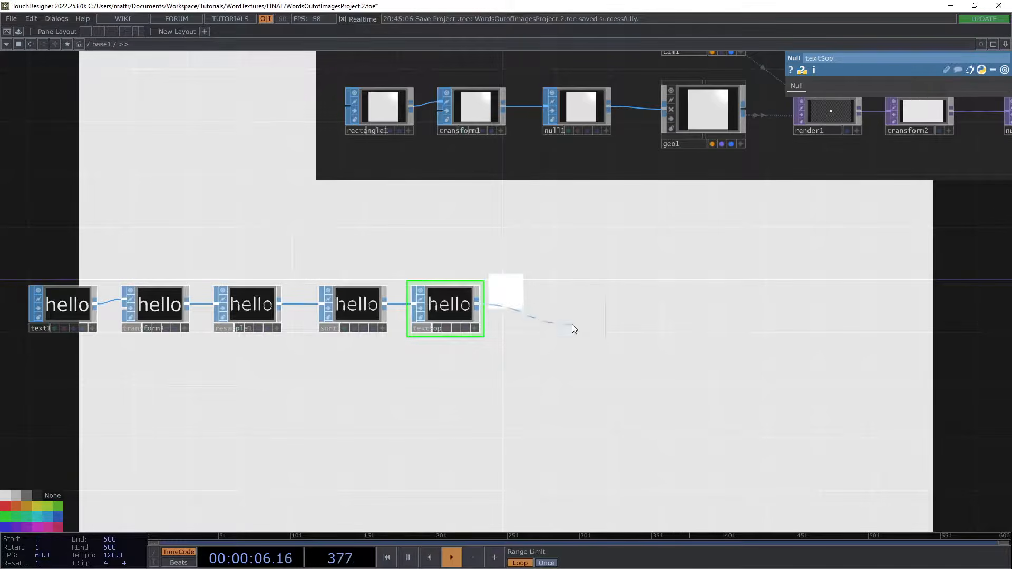
pyautogui.click(574, 305)
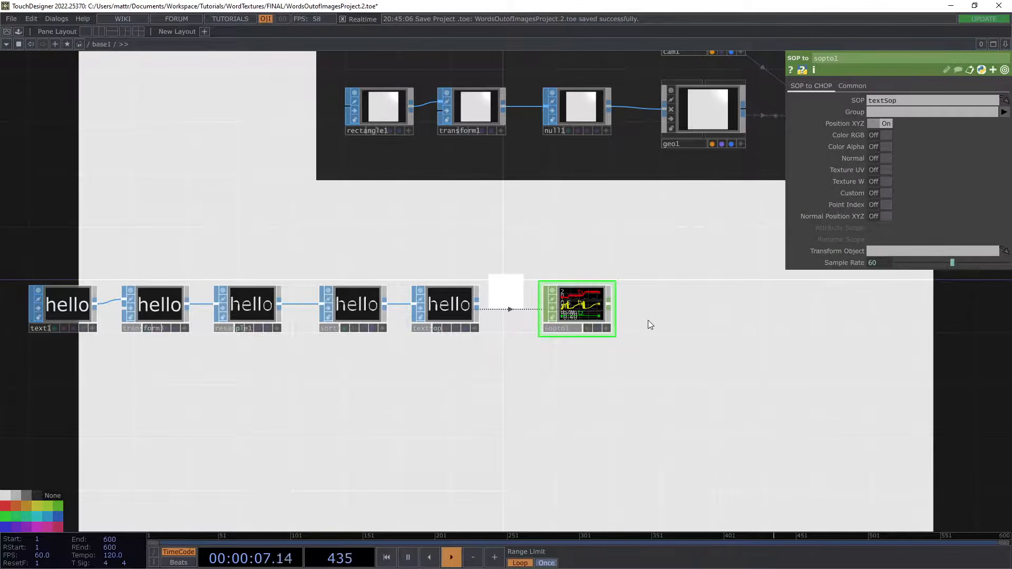
# Step: Append a Merge CHOP to the output of the SOP to CHOP
pyautogui.rightClick(612, 305)
pyautogui.click(617, 242)
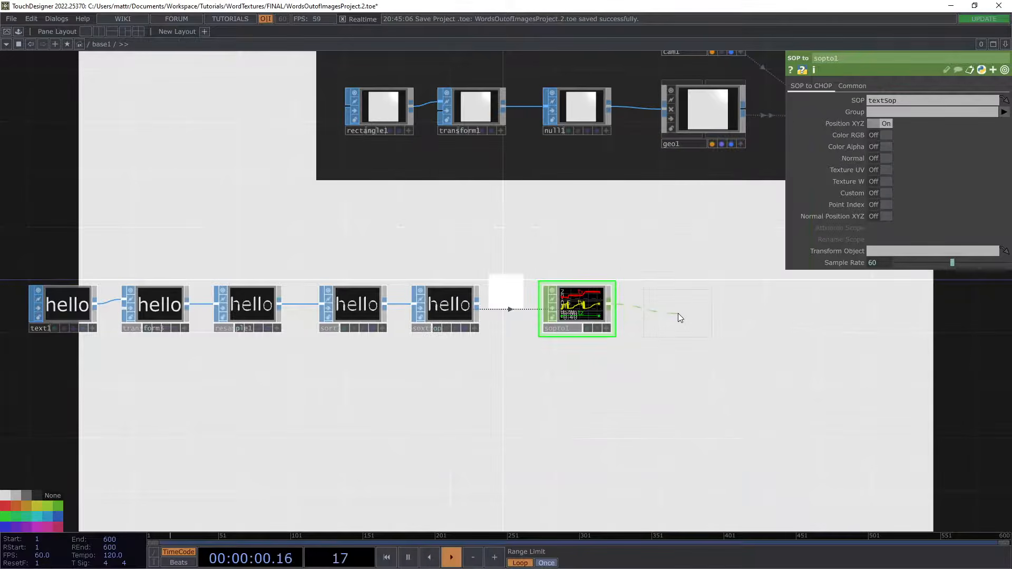
pyautogui.click(678, 308)
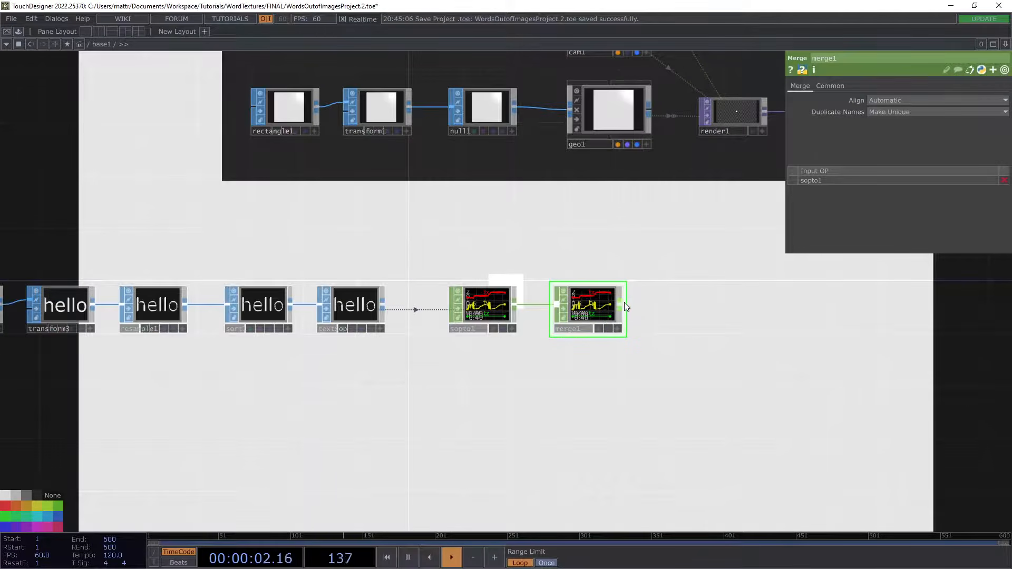
# Step: Append a Null CHOP to the Merge CHOP, rename it instance_data and align it with the chain
pyautogui.rightClick(624, 302)
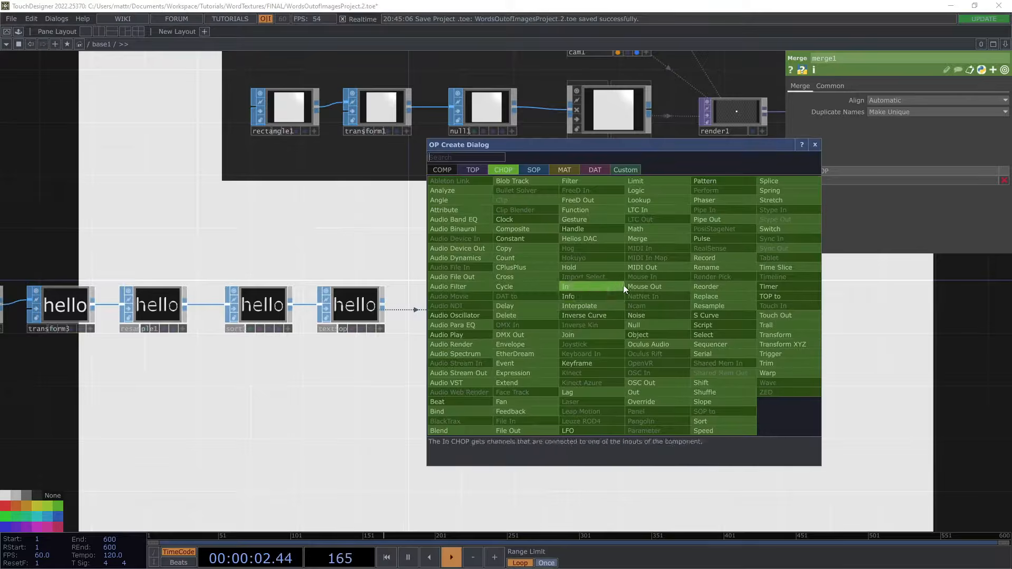
pyautogui.click(669, 327)
pyautogui.click(696, 298)
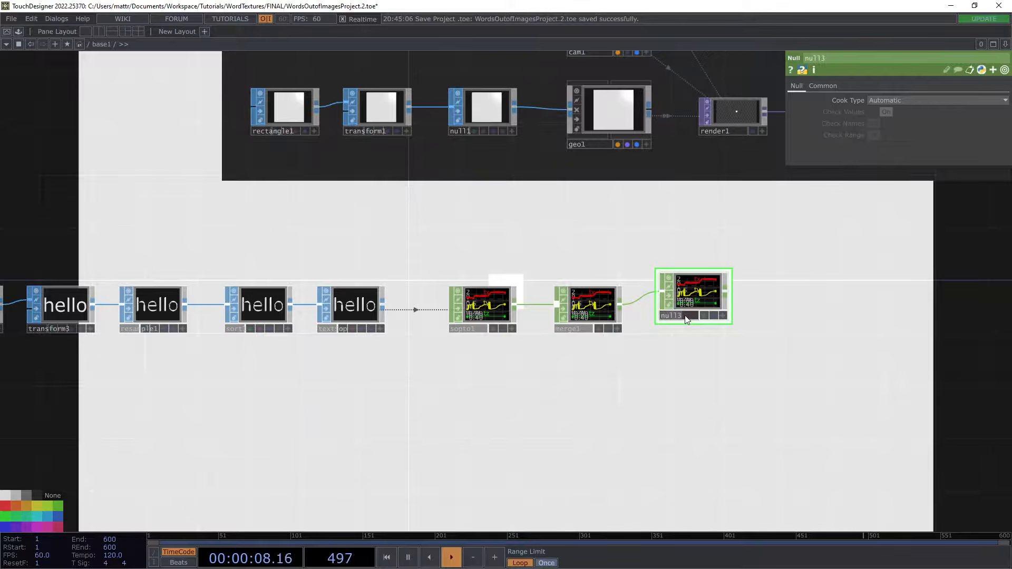
pyautogui.write('instance_data')
pyautogui.press('Return')
pyautogui.click(773, 304)
pyautogui.moveTo(699, 298); pyautogui.dragTo(699, 311)
# Step: Turn on instancing for geo1 and assign instance_data as its Default Instance OP
pyautogui.moveTo(770, 278); pyautogui.dragTo(733, 305)
pyautogui.moveTo(458, 262); pyautogui.dragTo(416, 329)
pyautogui.moveTo(498, 331); pyautogui.dragTo(528, 304)
pyautogui.click(568, 175)
pyautogui.moveTo(652, 321); pyautogui.dragTo(587, 294)
pyautogui.moveTo(476, 278); pyautogui.dragTo(489, 308)
pyautogui.moveTo(607, 313); pyautogui.dragTo(579, 334)
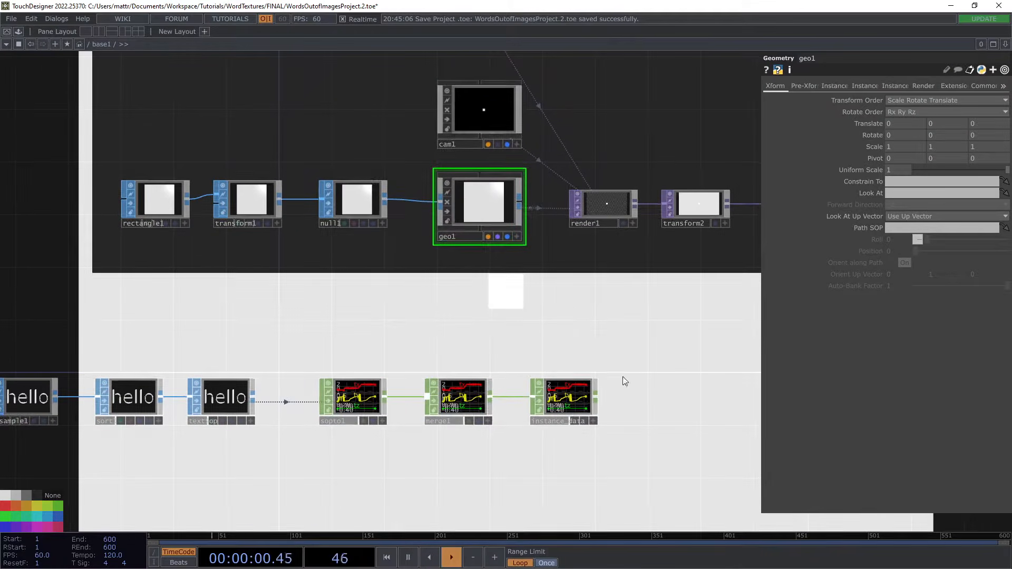
pyautogui.click(838, 87)
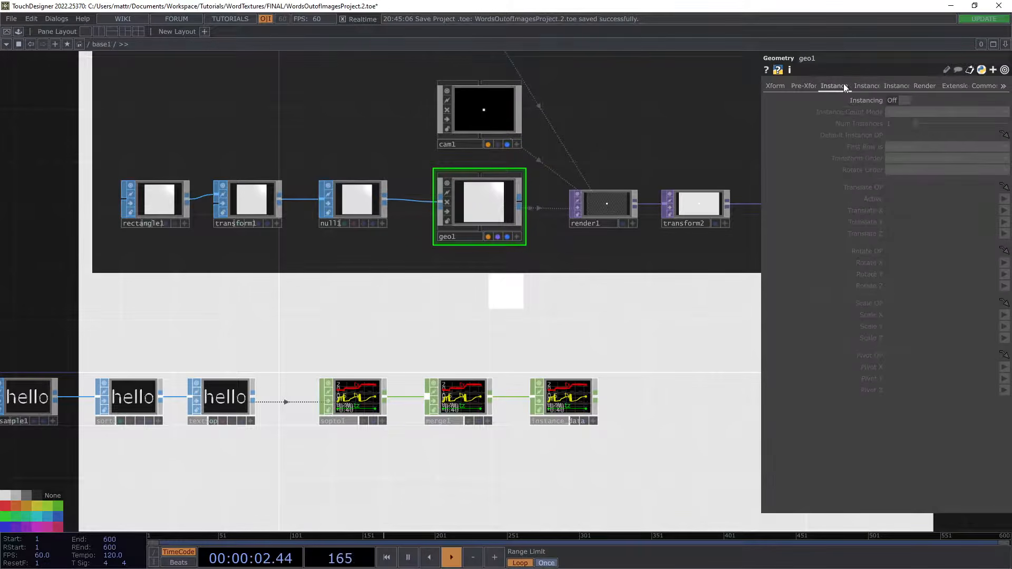
pyautogui.click(892, 100)
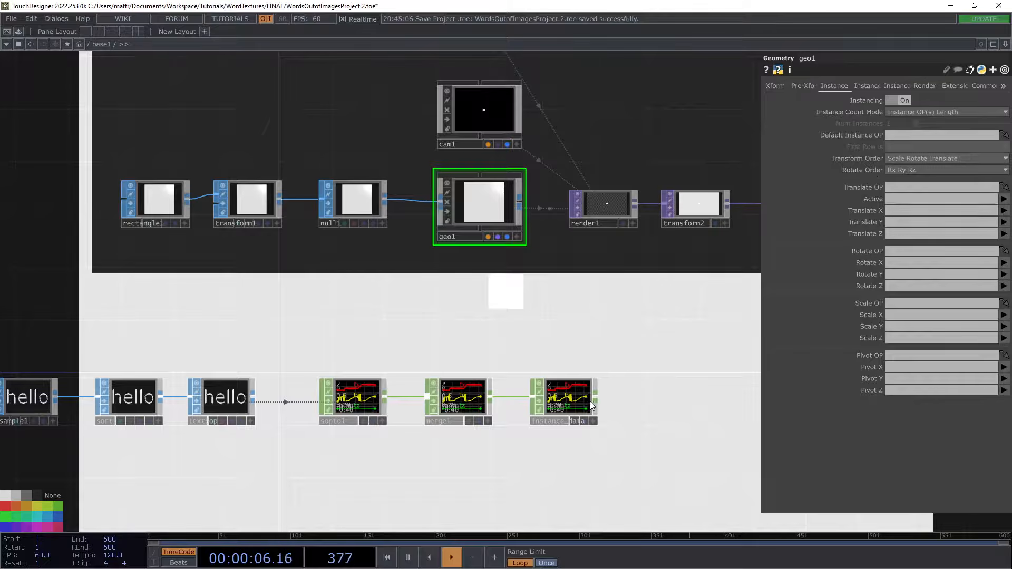
pyautogui.moveTo(579, 399); pyautogui.dragTo(908, 136)
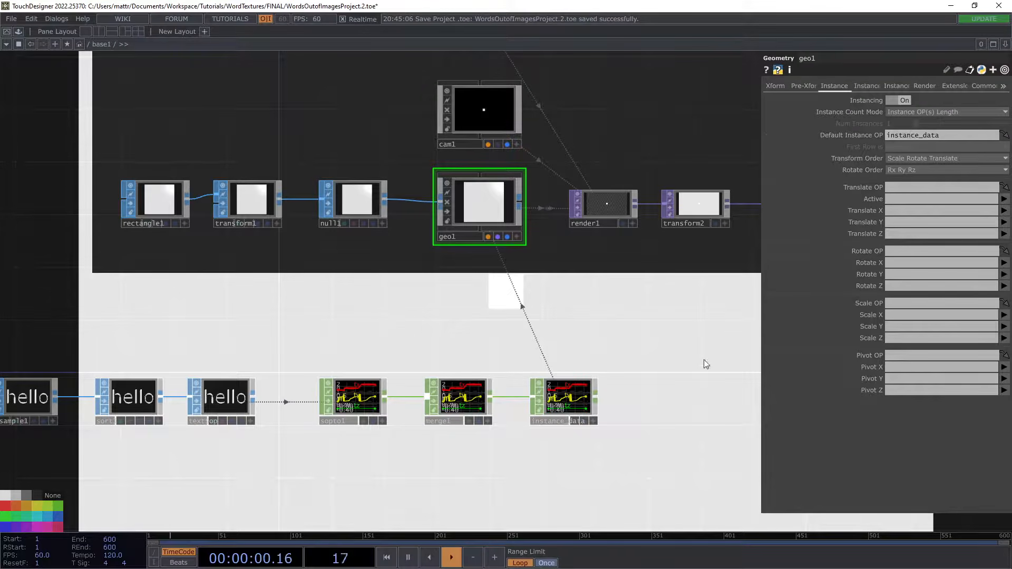
# Step: Map geo1's instance Translate X, Y and Z to the channels tx, ty and tz
pyautogui.moveTo(646, 390); pyautogui.dragTo(676, 188)
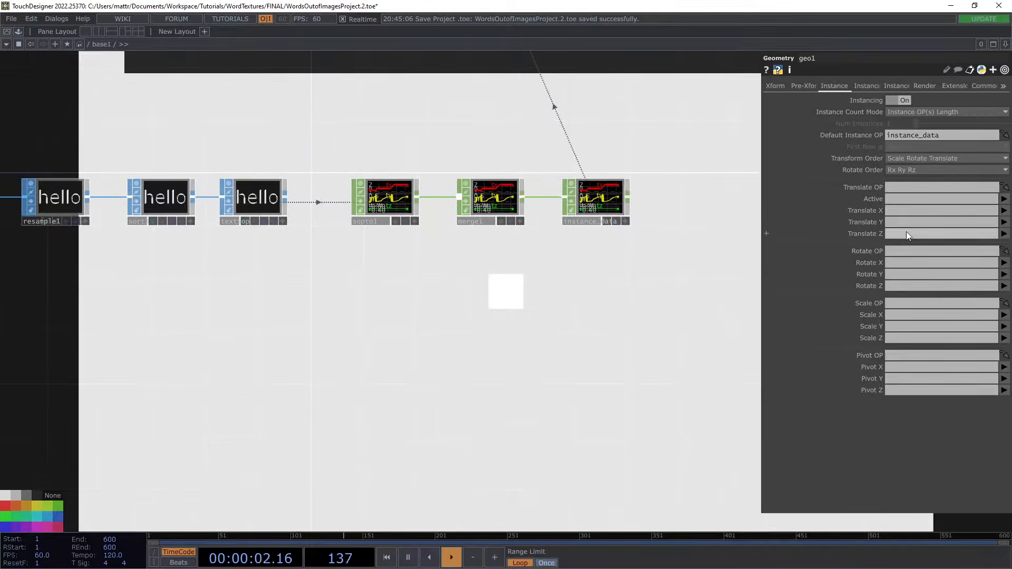
pyautogui.click(1004, 210)
pyautogui.click(1007, 222)
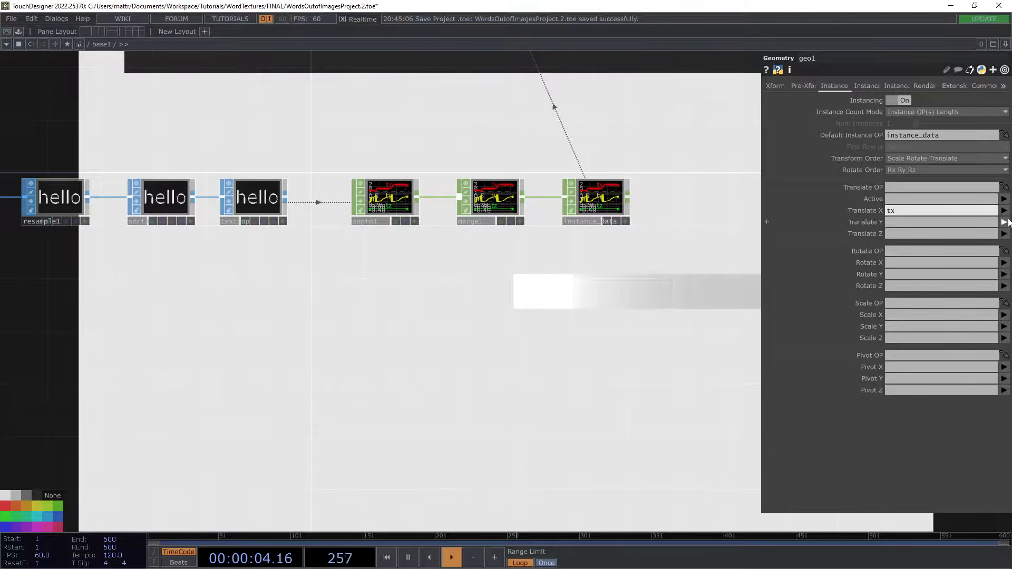
pyautogui.click(1005, 223)
pyautogui.click(1007, 246)
pyautogui.click(1004, 234)
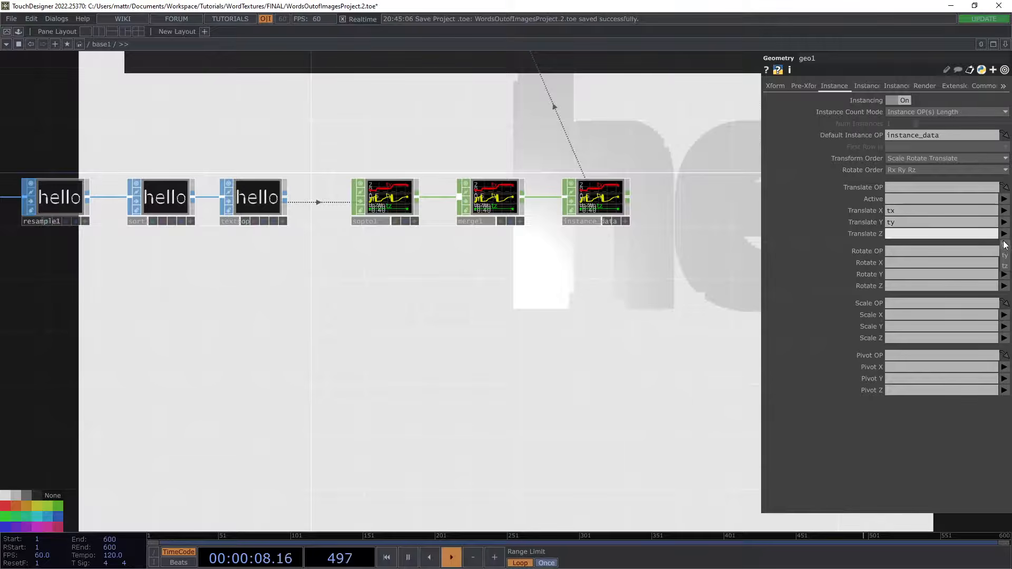
pyautogui.click(1007, 264)
# Step: Set the back color of the annotation around the render network to 0.795 grey and its Back Color Alpha to 0.508
pyautogui.moveTo(521, 392); pyautogui.dragTo(527, 460)
pyautogui.moveTo(324, 198); pyautogui.dragTo(323, 209)
pyautogui.moveTo(447, 426); pyautogui.dragTo(449, 357)
pyautogui.scroll(-3, 371, 326)
pyautogui.moveTo(390, 377); pyautogui.dragTo(349, 500)
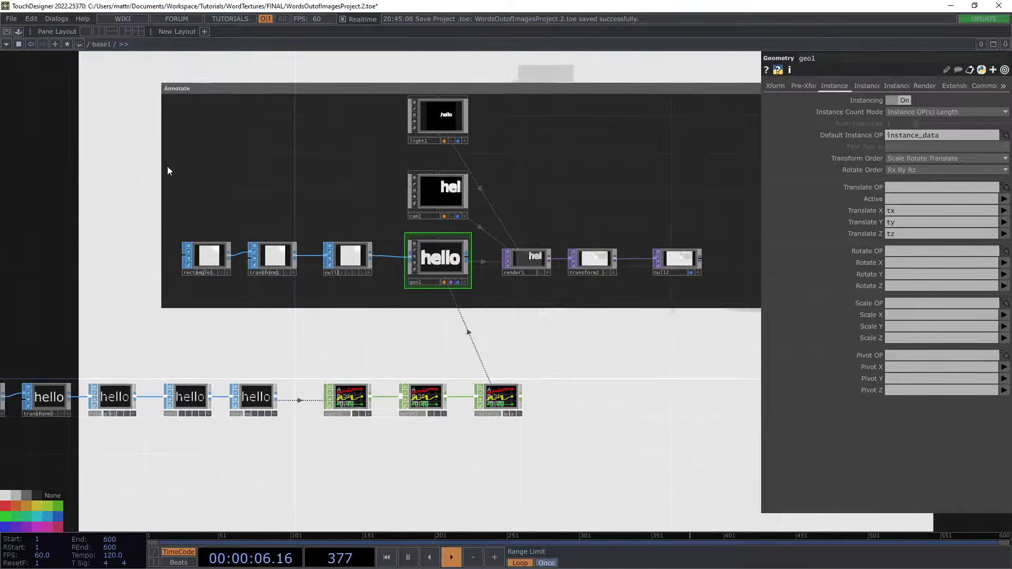
pyautogui.click(206, 107)
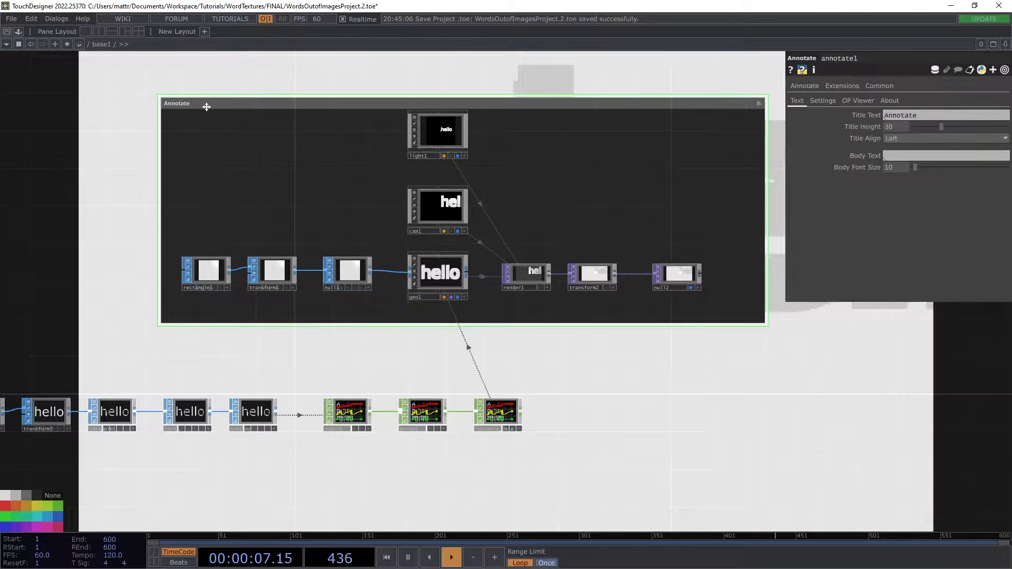
pyautogui.click(832, 101)
pyautogui.click(894, 190)
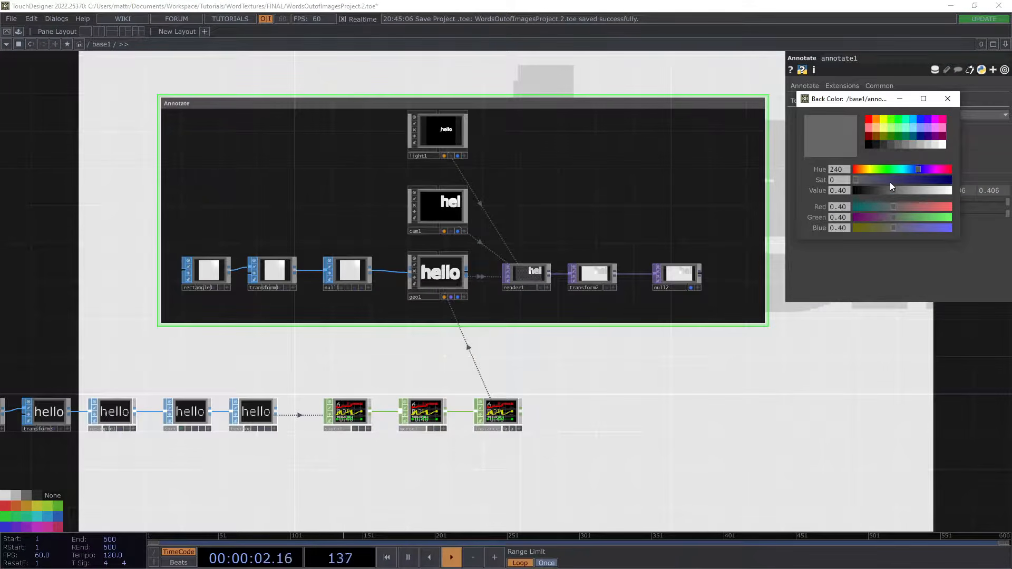
pyautogui.click(915, 144)
pyautogui.click(922, 143)
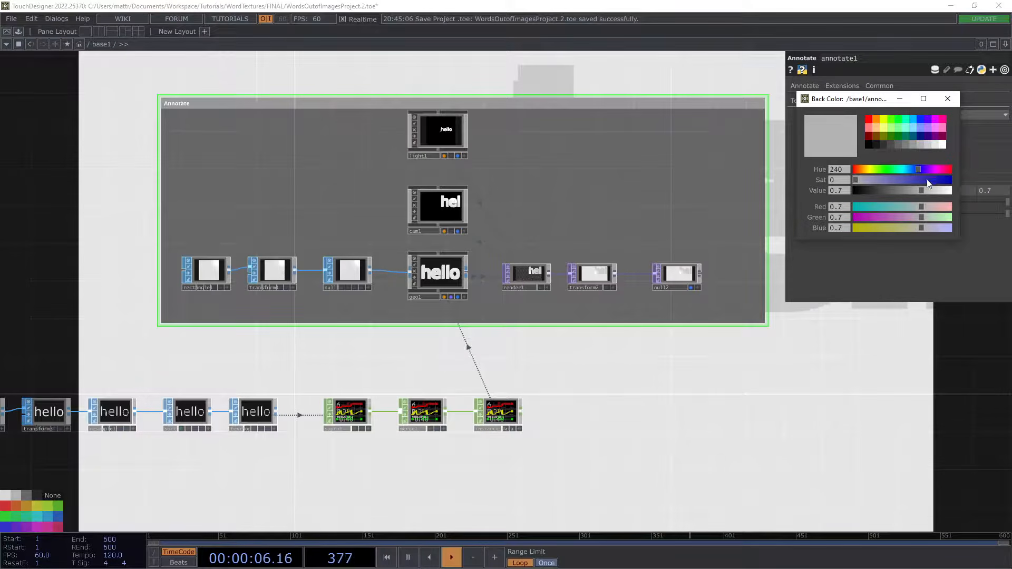
pyautogui.moveTo(927, 188)
pyautogui.mouseDown()
pyautogui.moveTo(897, 192)
pyautogui.moveTo(937, 192)
pyautogui.mouseUp()
pyautogui.click(947, 98)
pyautogui.moveTo(747, 375)
pyautogui.mouseDown()
pyautogui.moveTo(685, 362)
pyautogui.moveTo(677, 336)
pyautogui.mouseUp()
pyautogui.moveTo(1006, 203)
pyautogui.mouseDown()
pyautogui.moveTo(950, 207)
pyautogui.moveTo(961, 207)
pyautogui.mouseUp()
# Step: Set the Uniform Scale of transform1 after the rectangle to 0.03
pyautogui.moveTo(516, 361)
pyautogui.mouseDown()
pyautogui.moveTo(541, 328)
pyautogui.moveTo(578, 343)
pyautogui.moveTo(600, 332)
pyautogui.mouseUp()
pyautogui.moveTo(521, 380)
pyautogui.mouseDown()
pyautogui.moveTo(530, 369)
pyautogui.moveTo(552, 374)
pyautogui.mouseUp()
pyautogui.moveTo(532, 412); pyautogui.dragTo(582, 396)
pyautogui.moveTo(482, 247)
pyautogui.mouseDown()
pyautogui.moveTo(499, 267)
pyautogui.moveTo(490, 248)
pyautogui.moveTo(528, 216)
pyautogui.mouseUp()
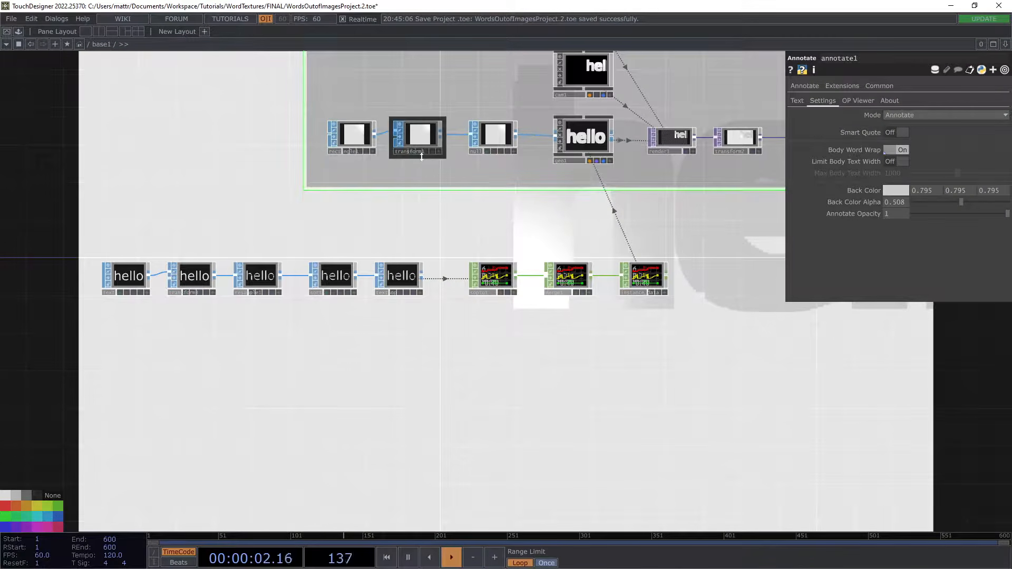
pyautogui.click(418, 135)
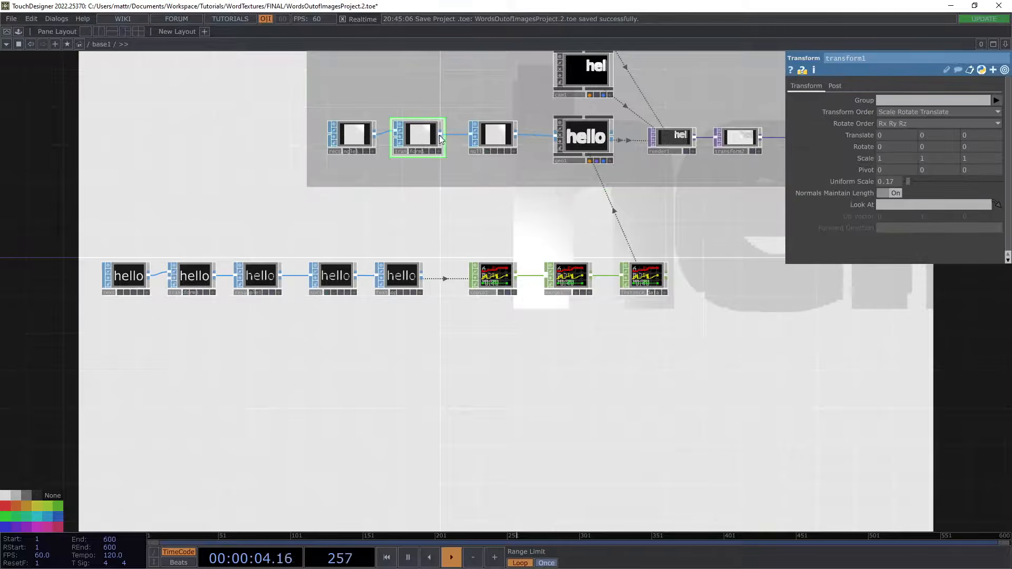
pyautogui.moveTo(742, 298); pyautogui.dragTo(722, 244)
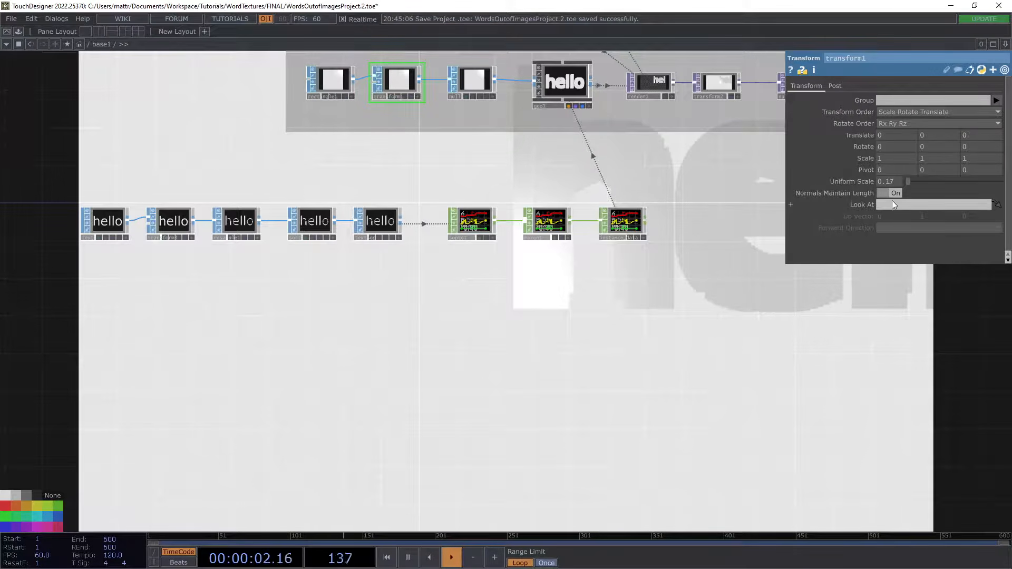
pyautogui.moveTo(898, 193)
pyautogui.mouseDown()
pyautogui.moveTo(850, 194)
pyautogui.moveTo(899, 179)
pyautogui.mouseUp()
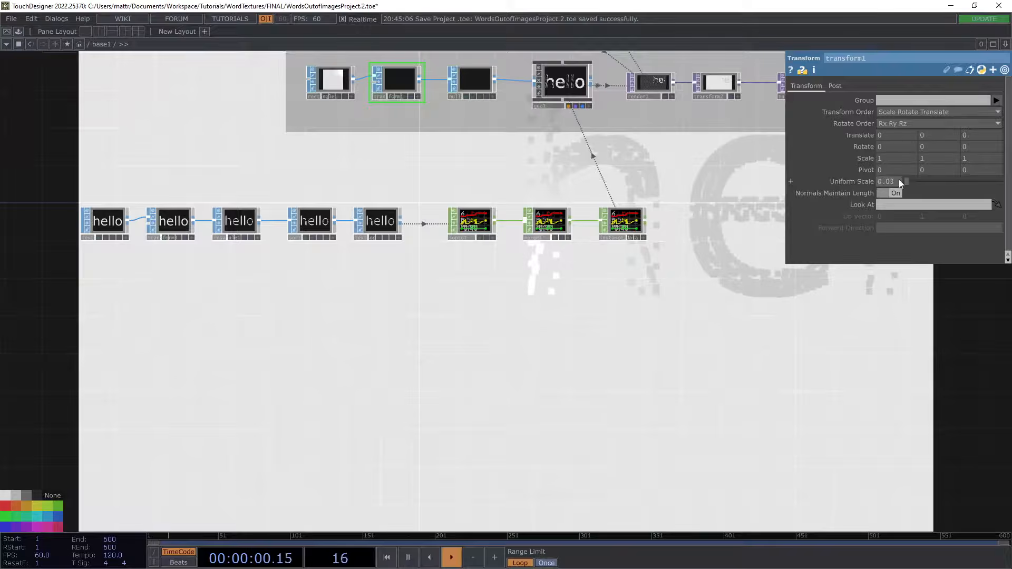
# Step: Set transform3 in the text chain to Translate X -1.7 and Y -0.6, and Scale X 1.1 and Y 1.3
pyautogui.moveTo(686, 208); pyautogui.dragTo(647, 220)
pyautogui.moveTo(655, 177); pyautogui.dragTo(681, 195)
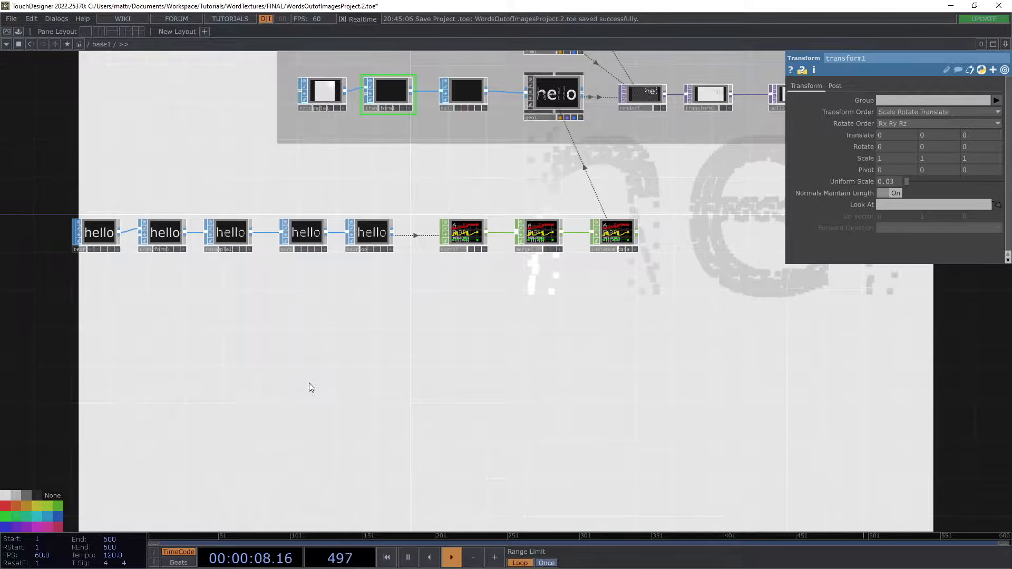
pyautogui.click(162, 237)
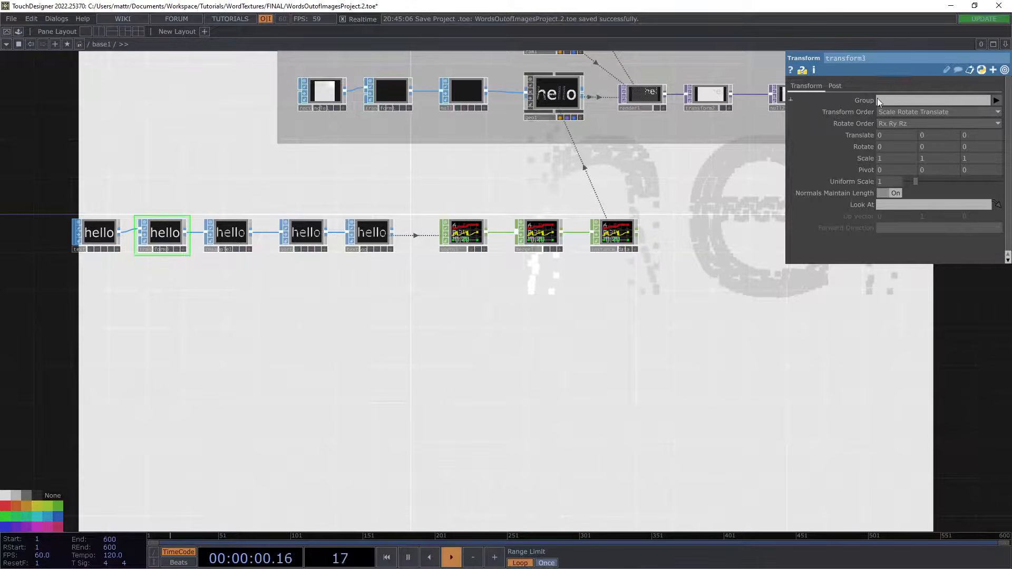
pyautogui.moveTo(902, 138); pyautogui.dragTo(939, 115, button='middle')
pyautogui.moveTo(891, 311); pyautogui.dragTo(906, 268)
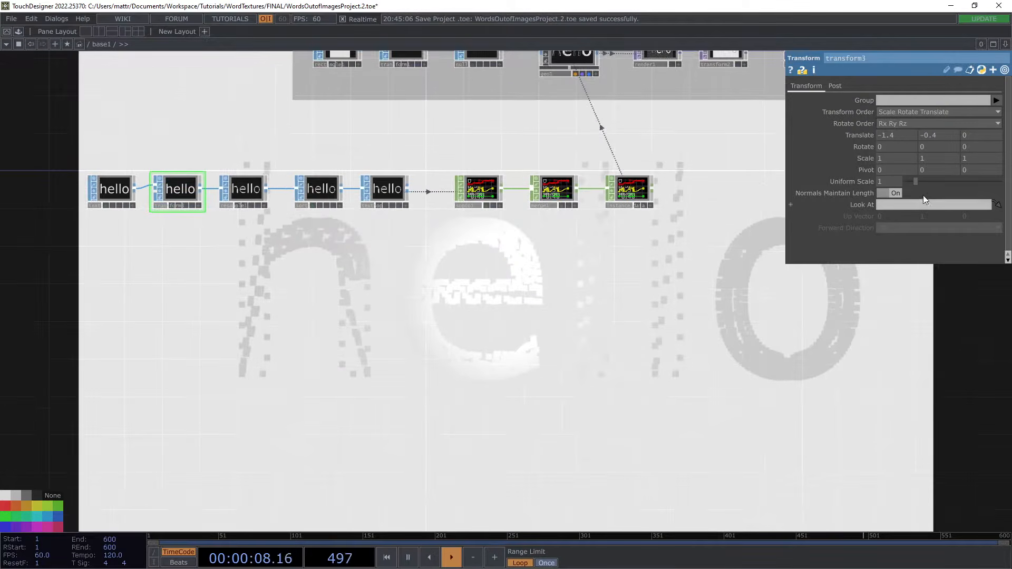
pyautogui.moveTo(889, 160); pyautogui.dragTo(947, 135, button='middle')
pyautogui.moveTo(729, 306); pyautogui.dragTo(595, 319)
pyautogui.moveTo(460, 214); pyautogui.dragTo(486, 256)
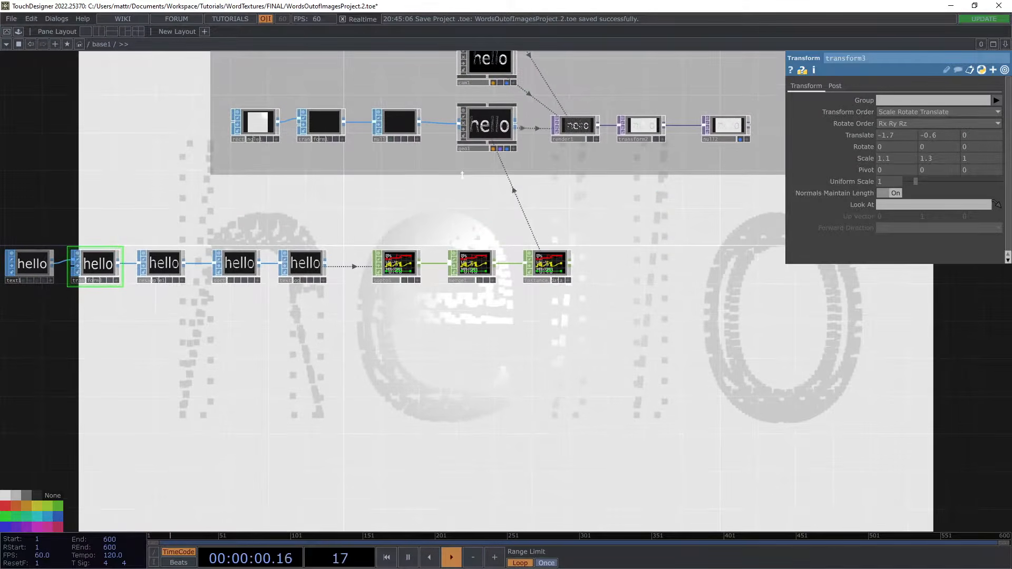
# Step: Create a Constant MAT below geo1 and assign it as the material of geo1
pyautogui.moveTo(583, 190)
pyautogui.mouseDown()
pyautogui.moveTo(580, 223)
pyautogui.moveTo(540, 239)
pyautogui.mouseUp()
pyautogui.press('Tab')
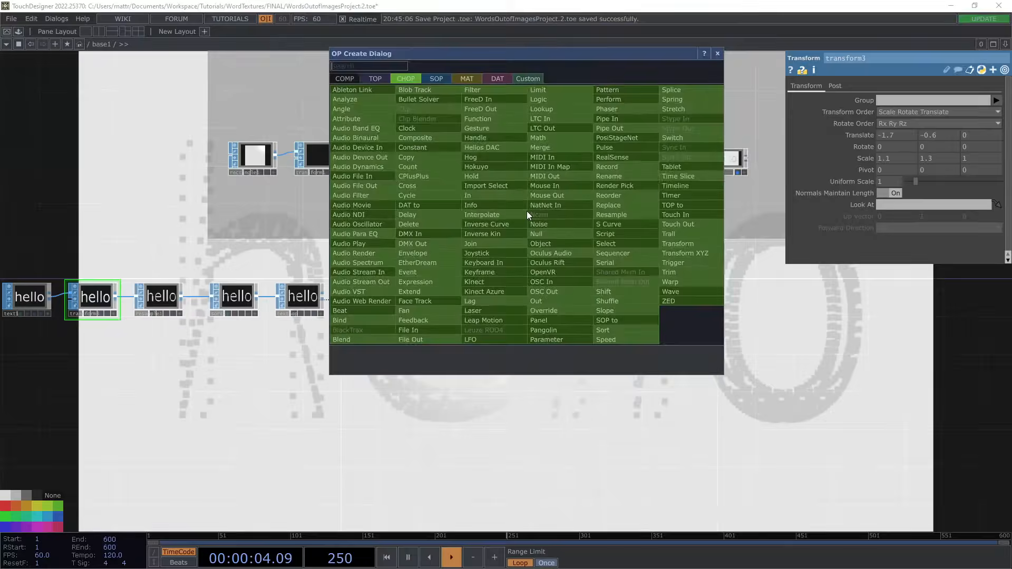
pyautogui.click(473, 77)
pyautogui.click(392, 90)
pyautogui.click(553, 214)
pyautogui.moveTo(553, 215); pyautogui.dragTo(491, 147)
pyautogui.click(484, 133)
pyautogui.moveTo(452, 377); pyautogui.dragTo(410, 211)
pyautogui.moveTo(330, 182); pyautogui.dragTo(403, 202)
pyautogui.moveTo(131, 116); pyautogui.dragTo(145, 118)
pyautogui.moveTo(460, 305); pyautogui.dragTo(460, 339)
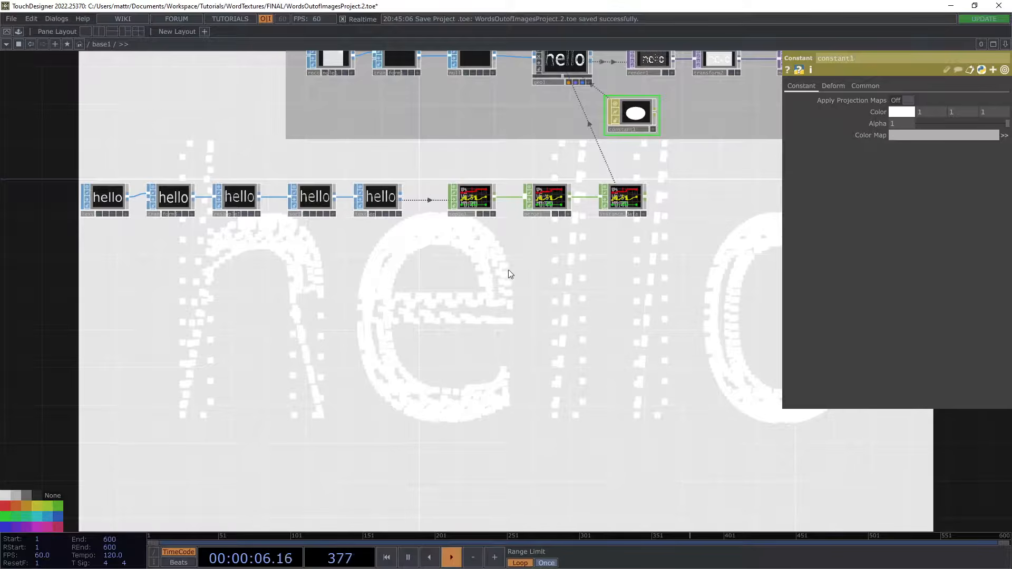
# Step: Enclose the whole text-to-CHOP chain in a new annotation and place it to the left of the render network's annotation
pyautogui.moveTo(529, 284); pyautogui.dragTo(558, 314)
pyautogui.scroll(-2, 453, 263)
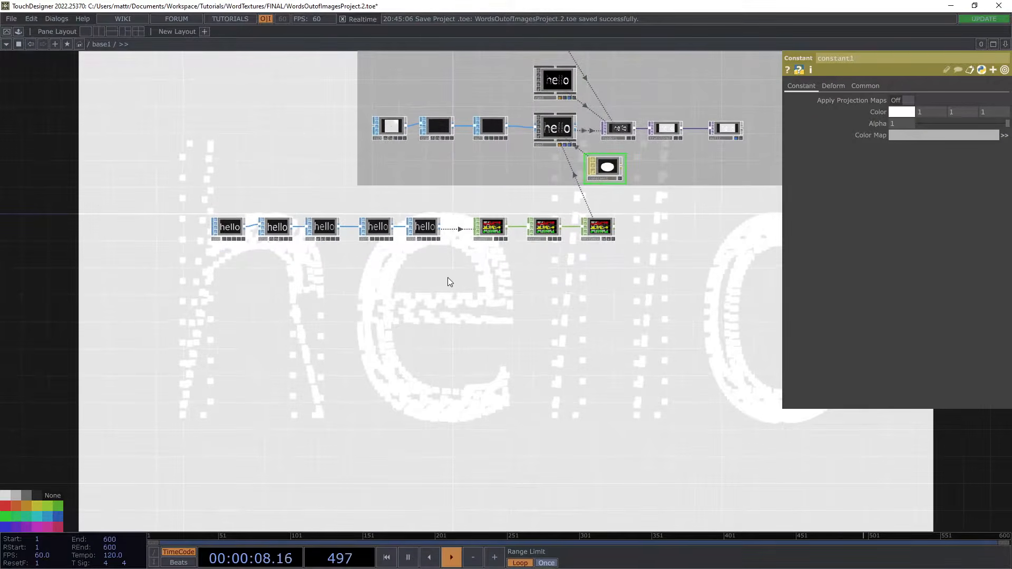
pyautogui.rightClick(200, 201)
pyautogui.click(213, 125)
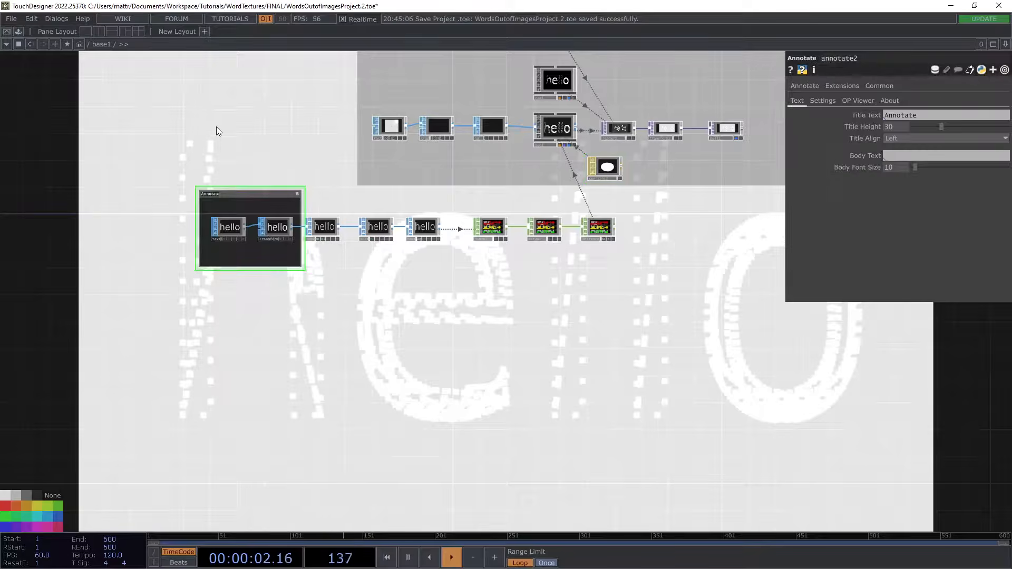
pyautogui.moveTo(303, 209)
pyautogui.mouseDown()
pyautogui.moveTo(617, 211)
pyautogui.moveTo(294, 148)
pyautogui.moveTo(318, 85)
pyautogui.moveTo(319, 99)
pyautogui.mouseUp()
pyautogui.moveTo(272, 243)
pyautogui.mouseDown()
pyautogui.moveTo(327, 287)
pyautogui.moveTo(366, 289)
pyautogui.mouseUp()
pyautogui.moveTo(630, 298); pyautogui.dragTo(584, 296)
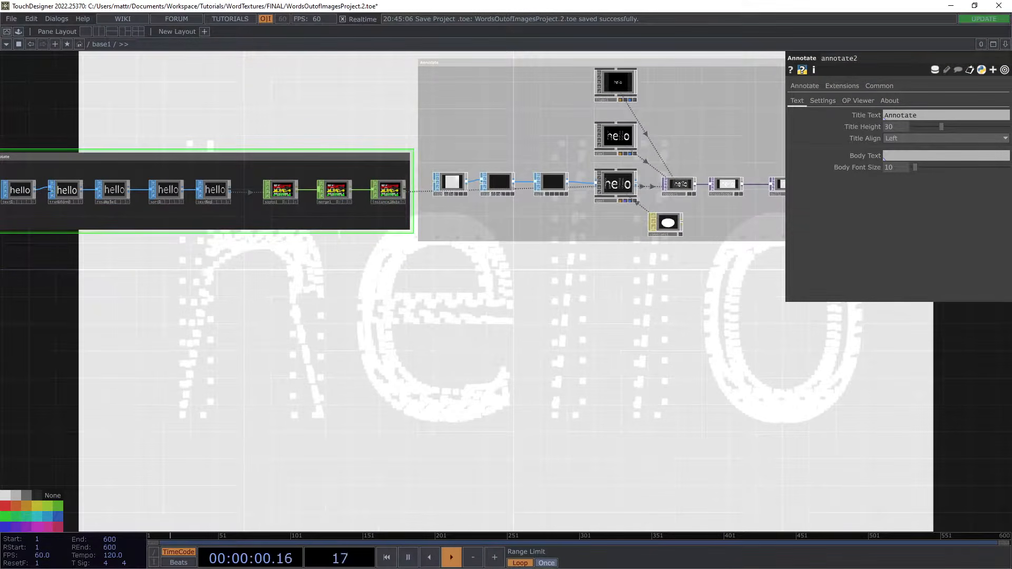
pyautogui.moveTo(342, 231); pyautogui.dragTo(342, 238)
pyautogui.moveTo(420, 378)
pyautogui.mouseDown()
pyautogui.moveTo(338, 339)
pyautogui.moveTo(331, 317)
pyautogui.mouseUp()
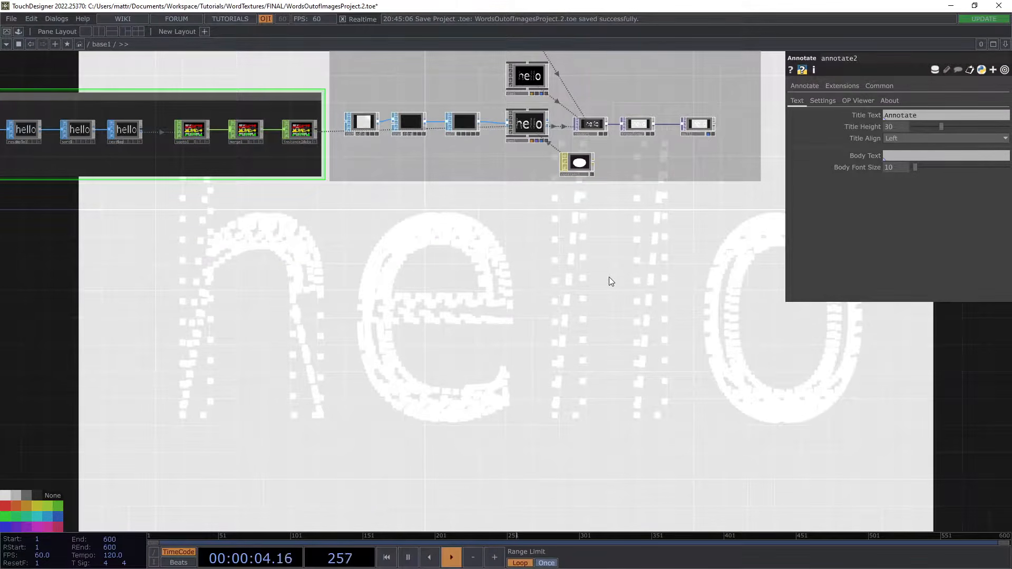
# Step: Add a Folder DAT in the empty area below the annotated networks
pyautogui.moveTo(610, 266); pyautogui.dragTo(610, 260)
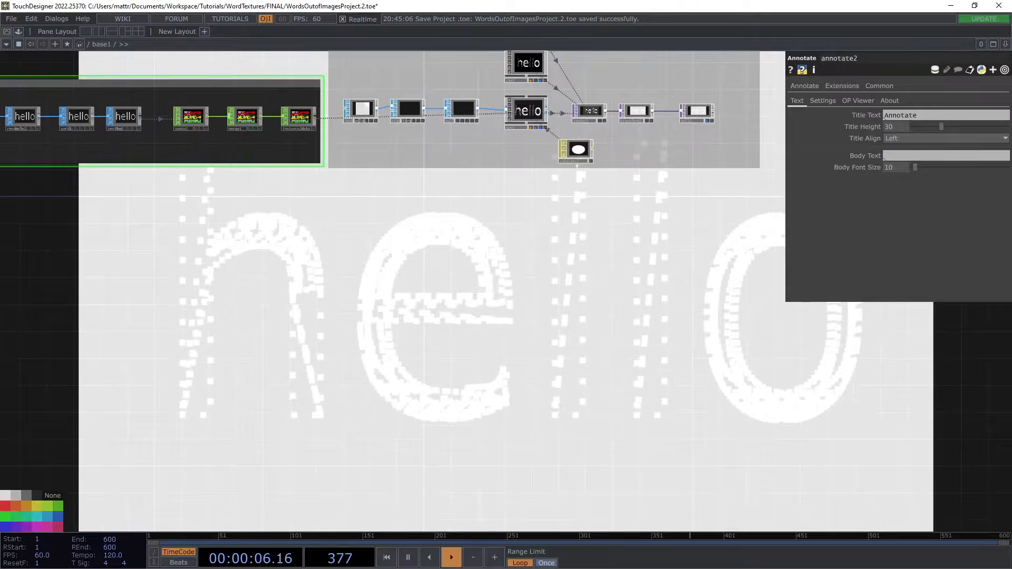
pyautogui.moveTo(363, 348); pyautogui.dragTo(365, 337)
pyautogui.moveTo(476, 226); pyautogui.dragTo(470, 221)
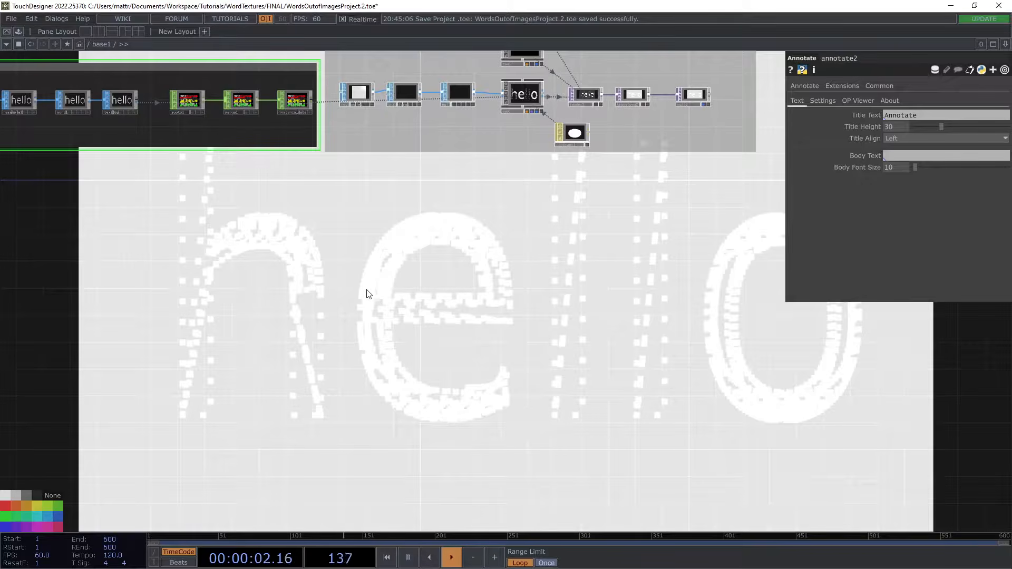
pyautogui.press('Tab')
pyautogui.click(347, 153)
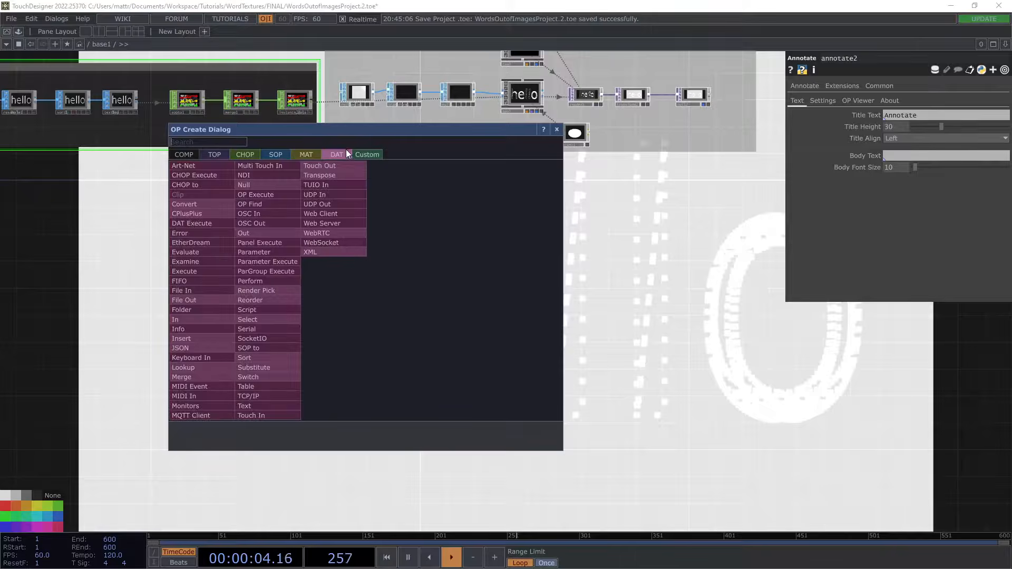
pyautogui.click(224, 306)
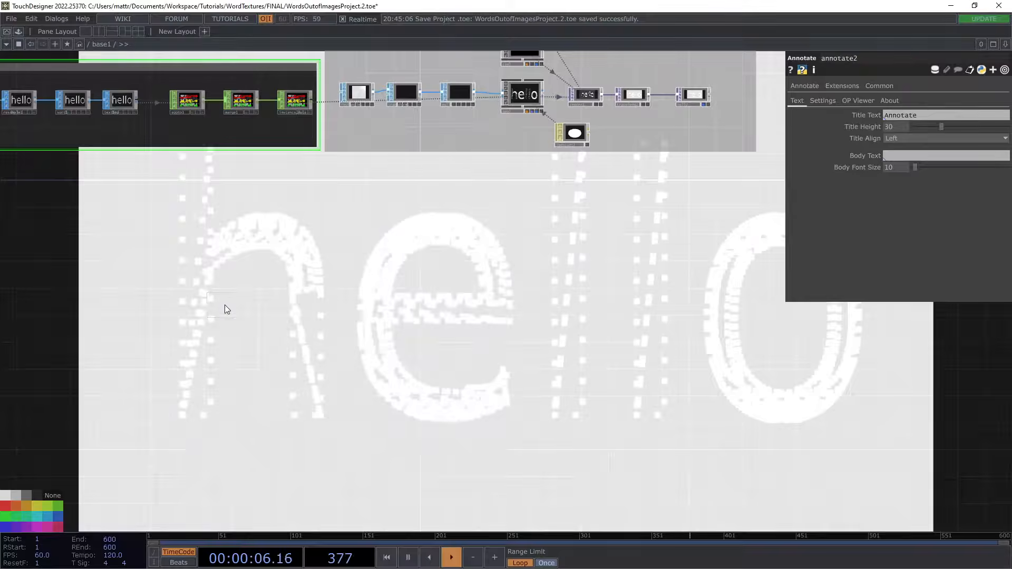
pyautogui.click(283, 311)
# Step: Set the Folder DAT's Root Folder to the project's images folder
pyautogui.click(1005, 112)
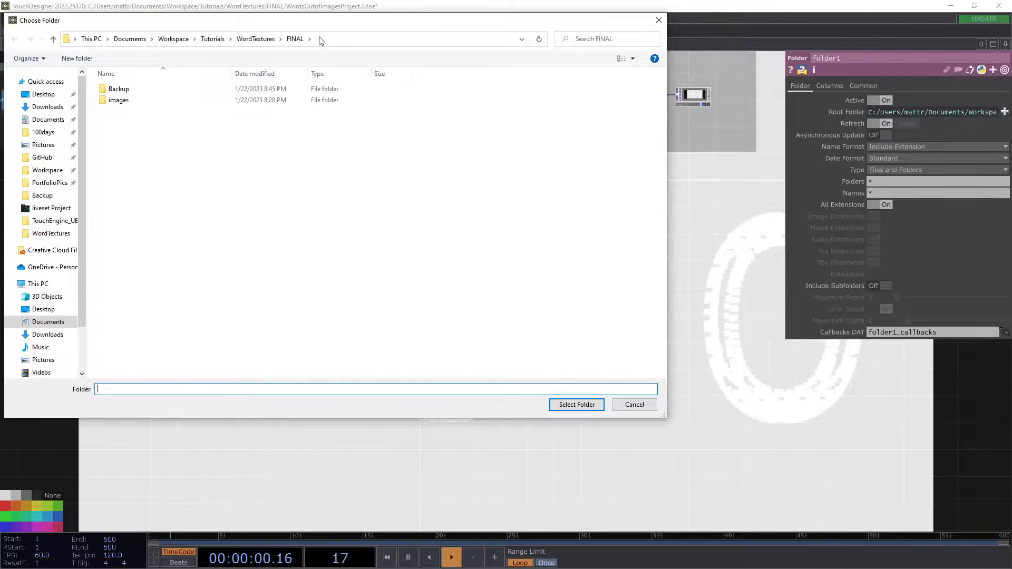
pyautogui.doubleClick(166, 103)
pyautogui.click(576, 404)
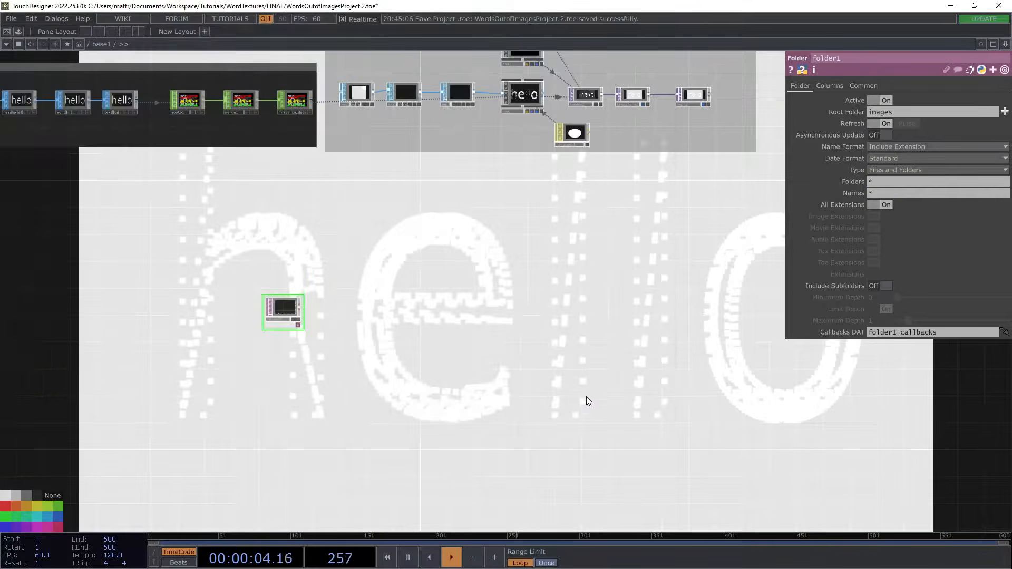
pyautogui.scroll(3, 289, 315)
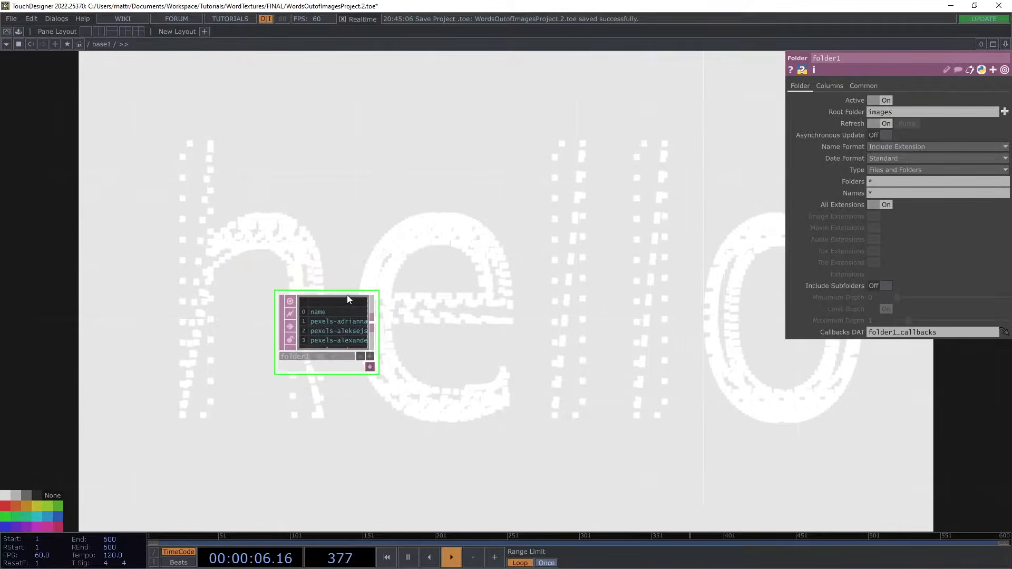
pyautogui.scroll(-4, 409, 278)
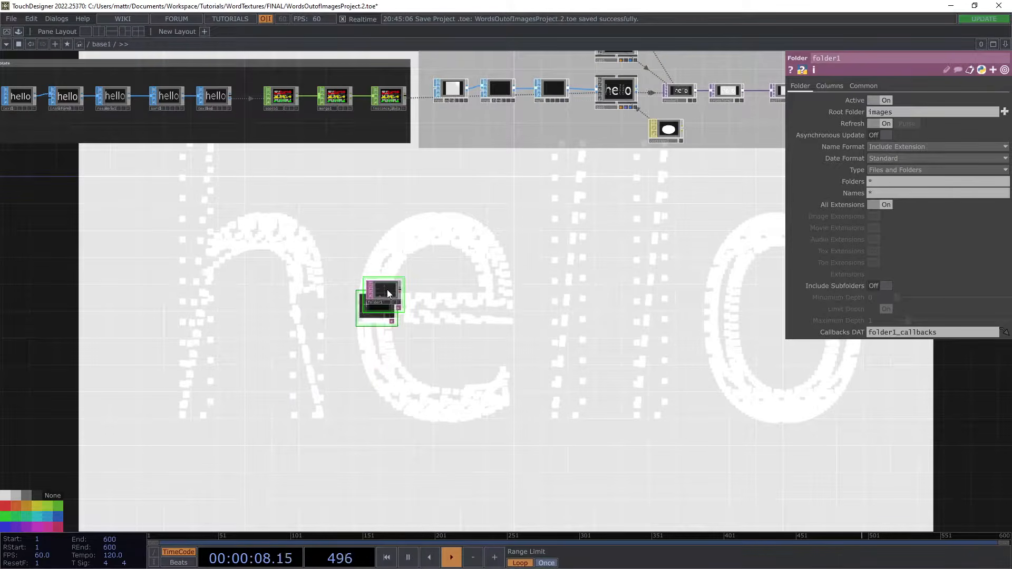
# Step: Check the file list in folder1 and add a Select DAT wired to its output on the right
pyautogui.scroll(5, 387, 309)
pyautogui.scroll(2, 377, 289)
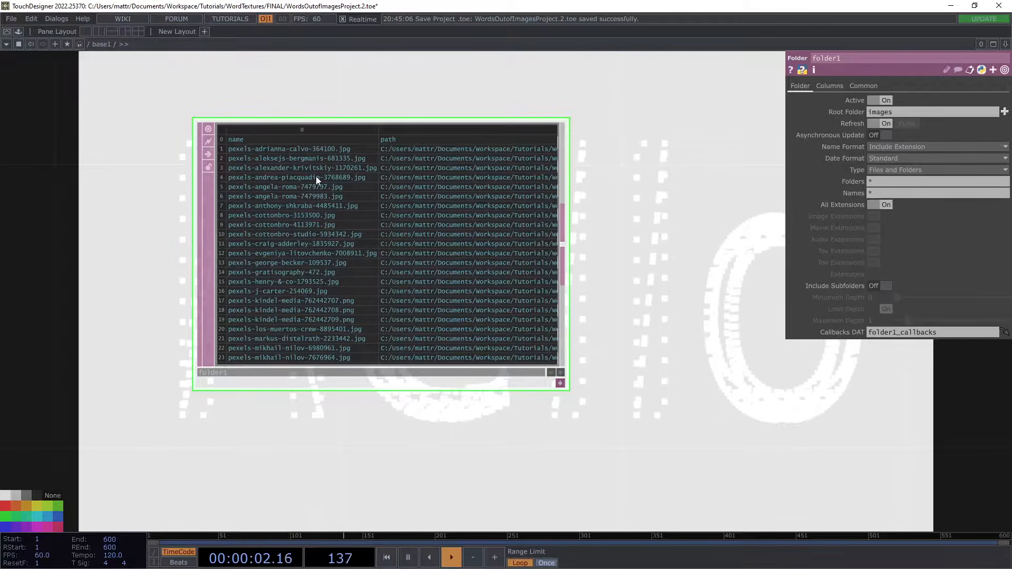
pyautogui.scroll(-5, 324, 206)
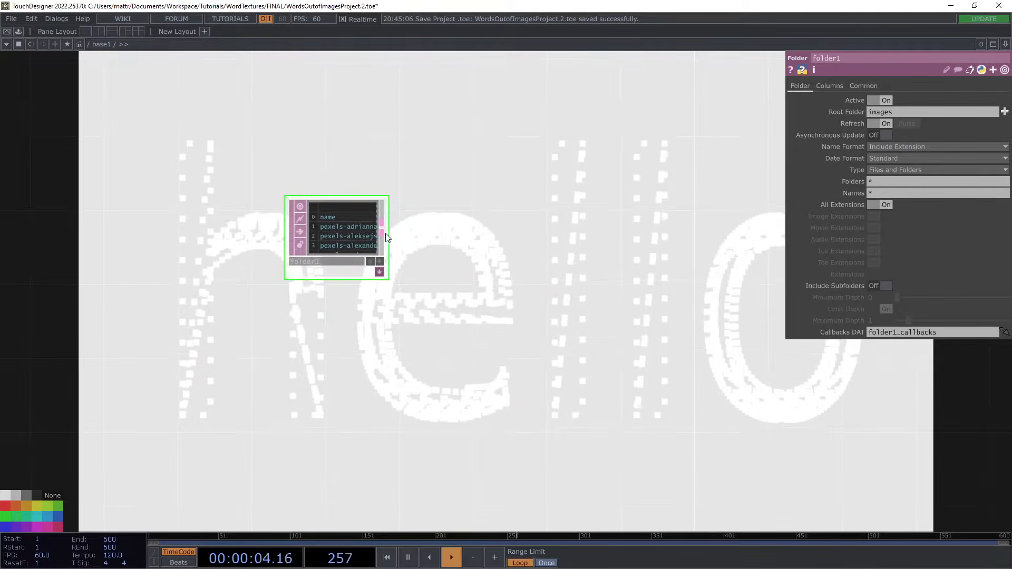
pyautogui.rightClick(387, 238)
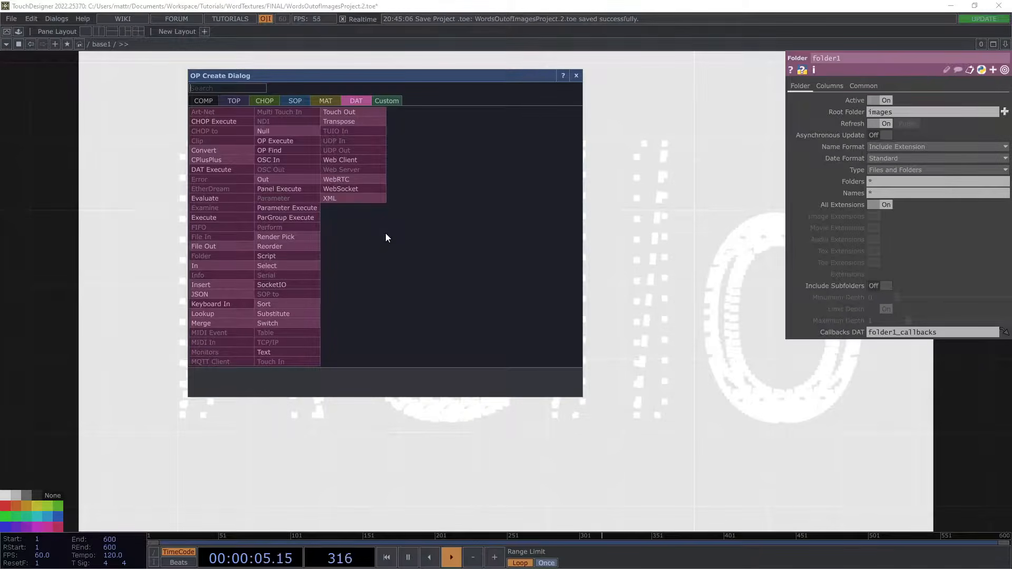
pyautogui.click(304, 262)
pyautogui.click(516, 234)
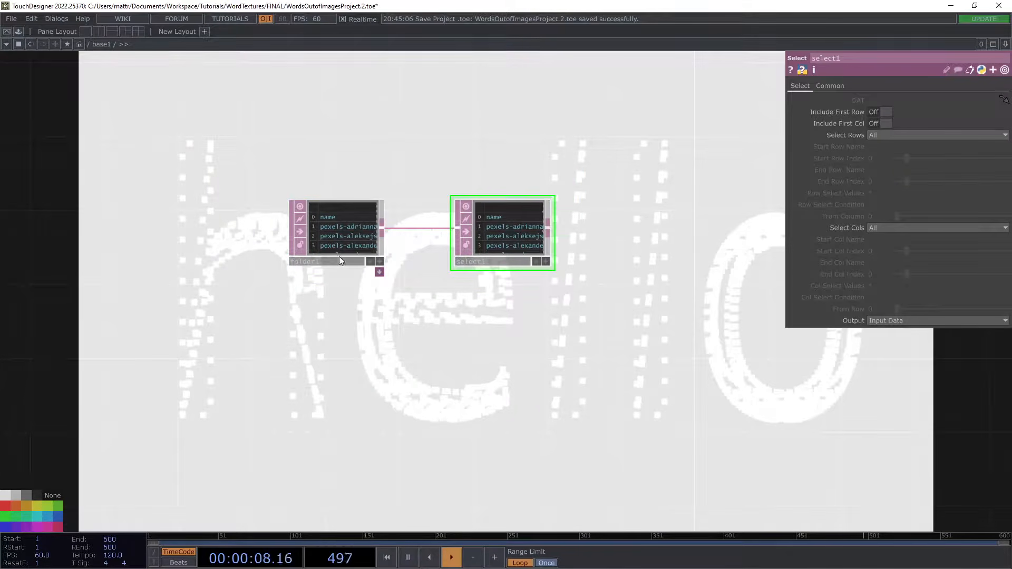
# Step: Set the Select DAT to pick rows by Index, with a Start Row Index of 1
pyautogui.scroll(3, 330, 231)
pyautogui.scroll(1, 330, 230)
pyautogui.moveTo(612, 378); pyautogui.dragTo(462, 359)
pyautogui.click(917, 135)
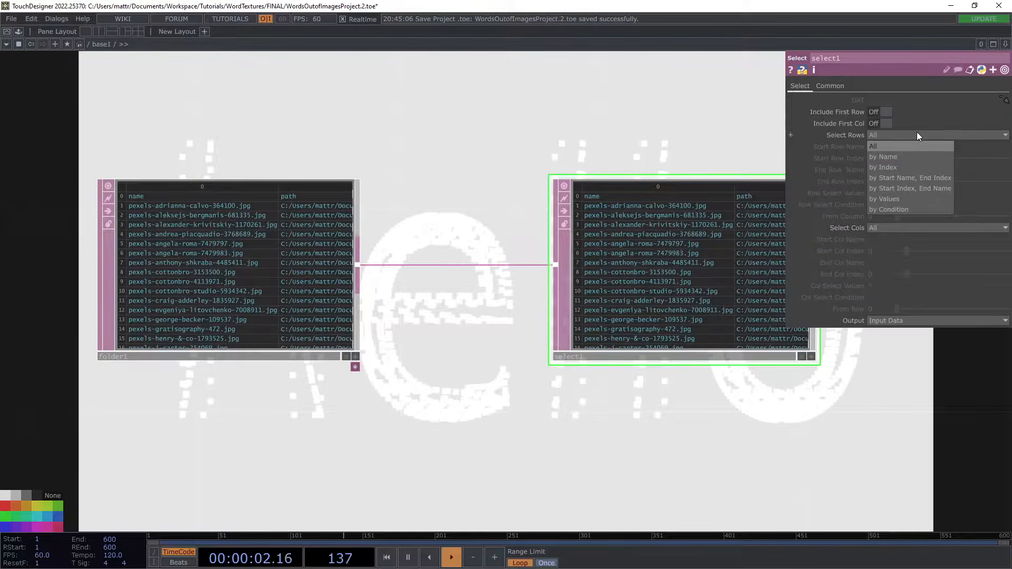
pyautogui.click(914, 166)
pyautogui.moveTo(909, 157); pyautogui.dragTo(918, 159)
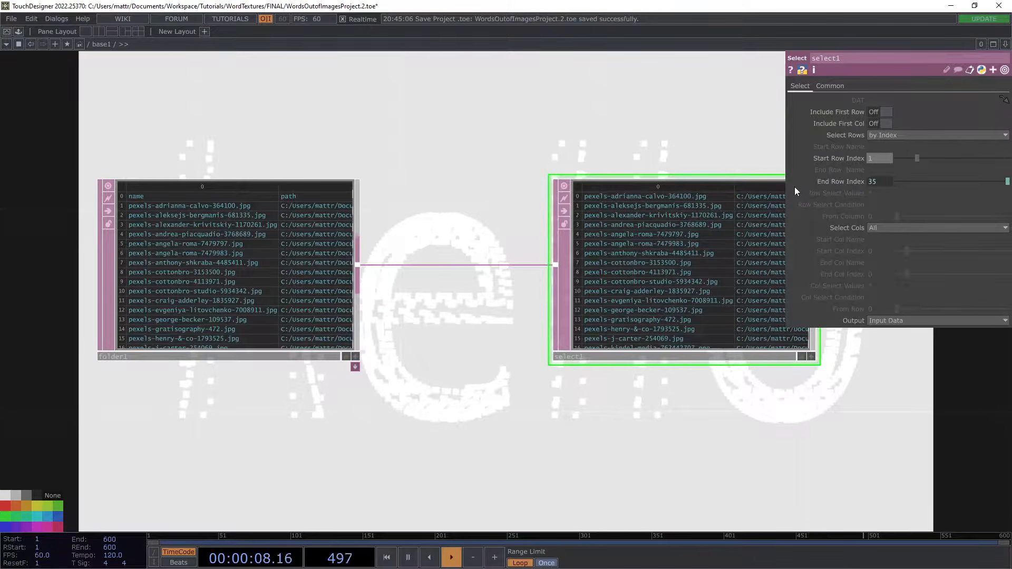
# Step: Set the Select DAT to pick columns by Name, with "name" as the Start Col Name
pyautogui.click(906, 227)
pyautogui.click(899, 248)
pyautogui.click(912, 238)
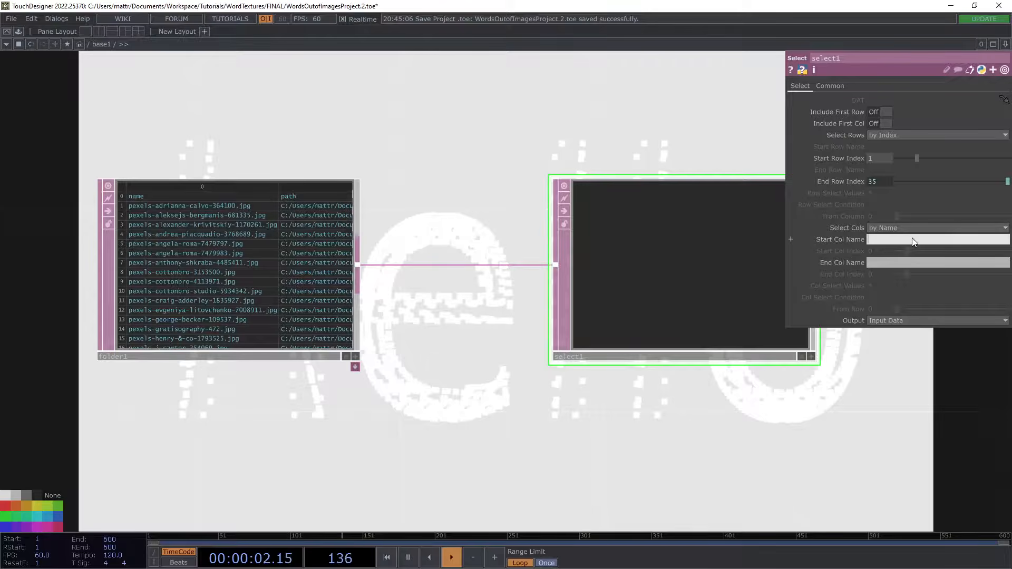
pyautogui.write('name')
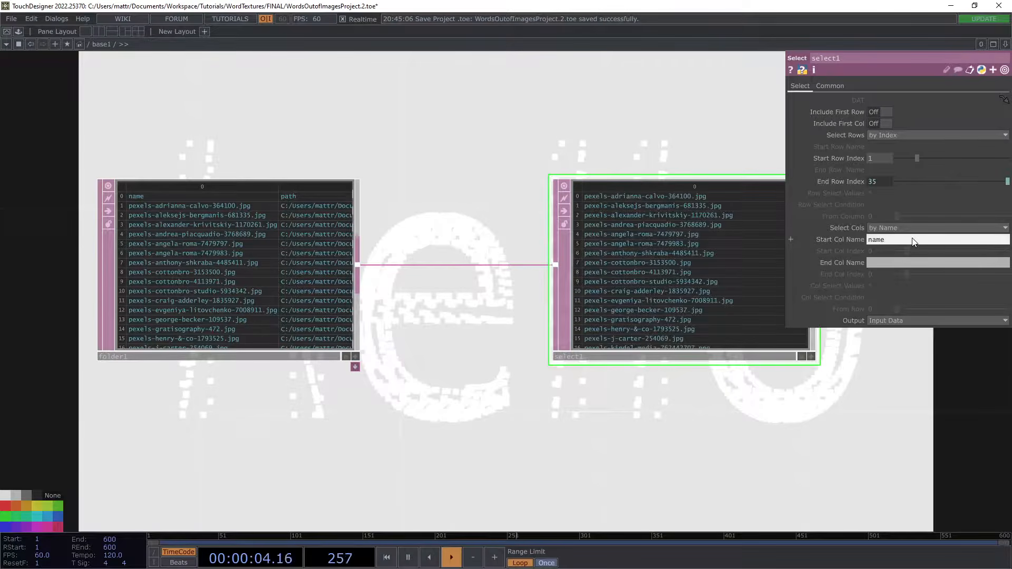
# Step: Add a Null DAT wired after select1 and rename it image_paths
pyautogui.moveTo(576, 127); pyautogui.dragTo(400, 110)
pyautogui.scroll(-3, 400, 110)
pyautogui.moveTo(446, 185); pyautogui.dragTo(410, 185)
pyautogui.rightClick(531, 206)
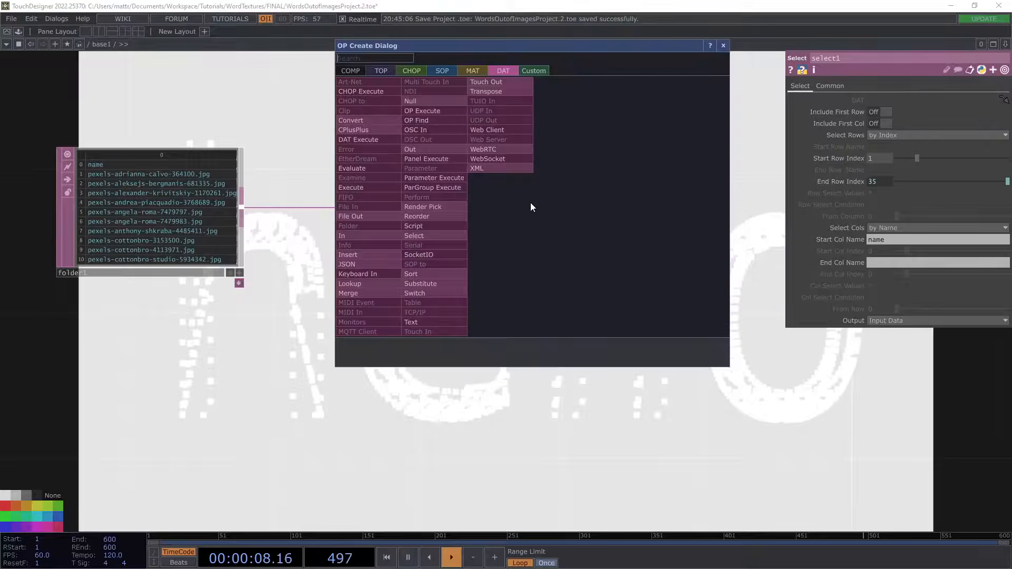
pyautogui.click(419, 103)
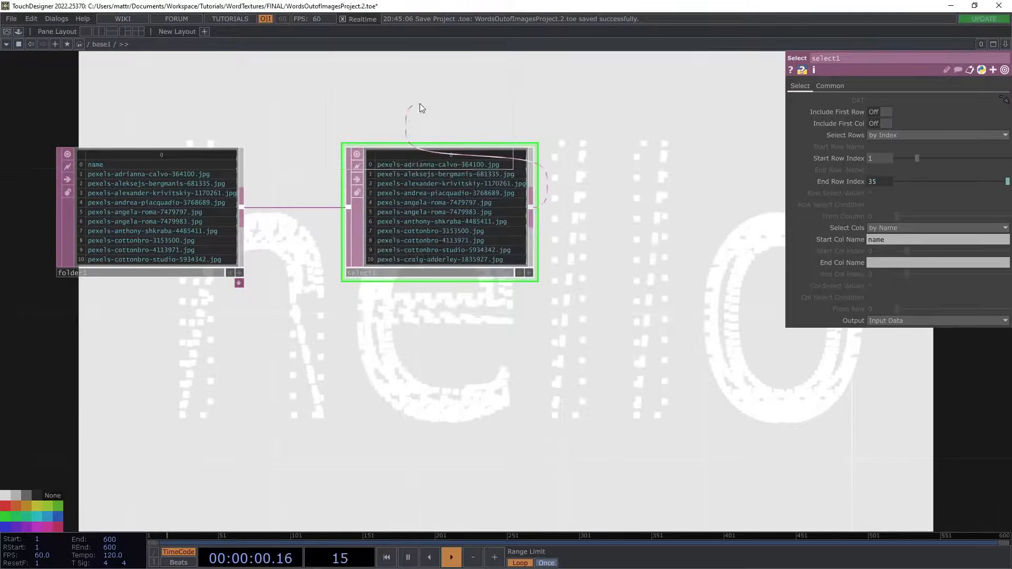
pyautogui.click(691, 218)
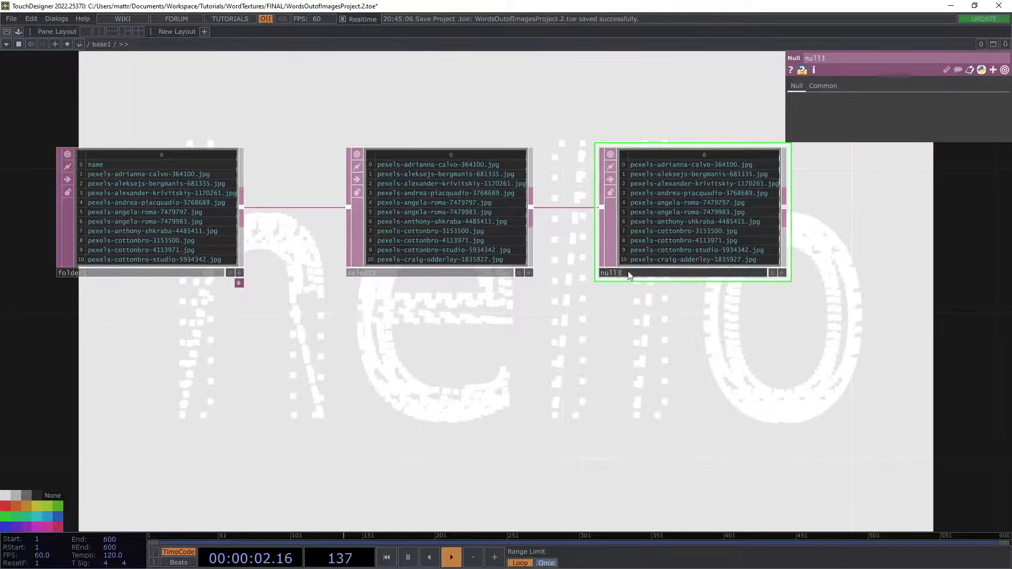
pyautogui.write('image_paths')
pyautogui.press('Return')
# Step: Add a Movie File In TOP in the empty space above image_paths
pyautogui.scroll(-3, 628, 271)
pyautogui.moveTo(554, 158); pyautogui.dragTo(422, 222)
pyautogui.scroll(-3, 525, 172)
pyautogui.moveTo(601, 187); pyautogui.dragTo(512, 214)
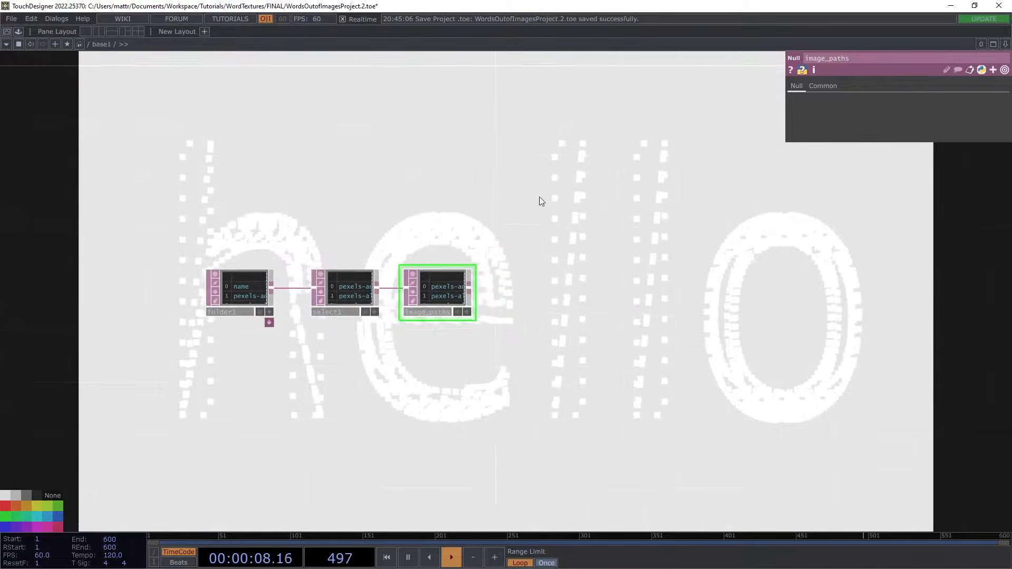
pyautogui.press('Tab')
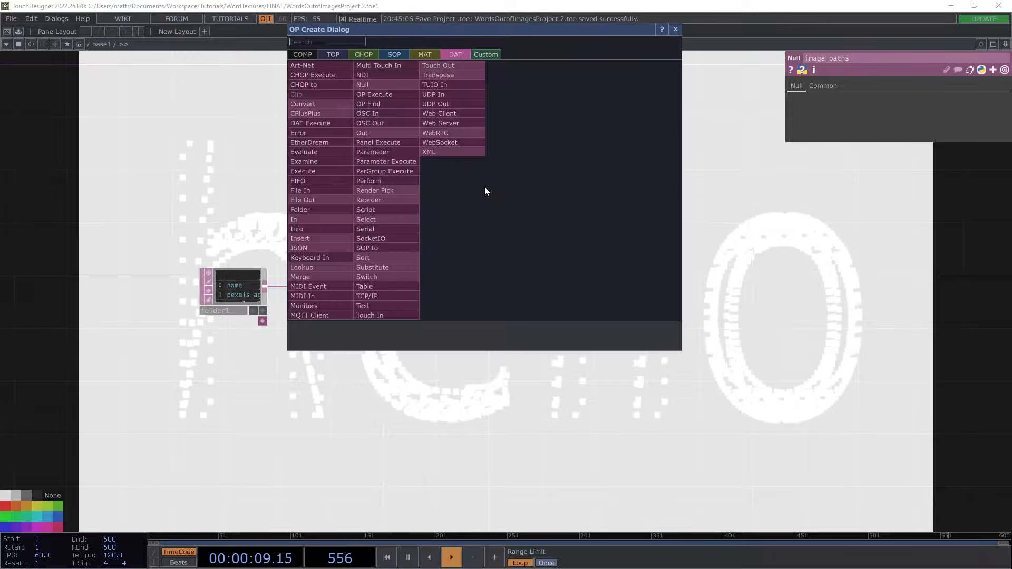
pyautogui.click(324, 54)
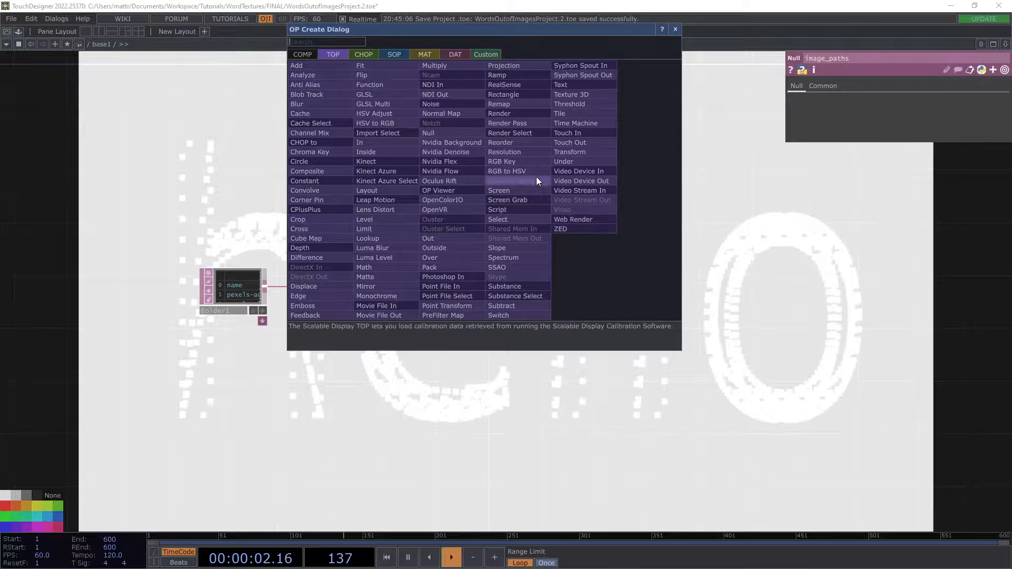
pyautogui.click(384, 306)
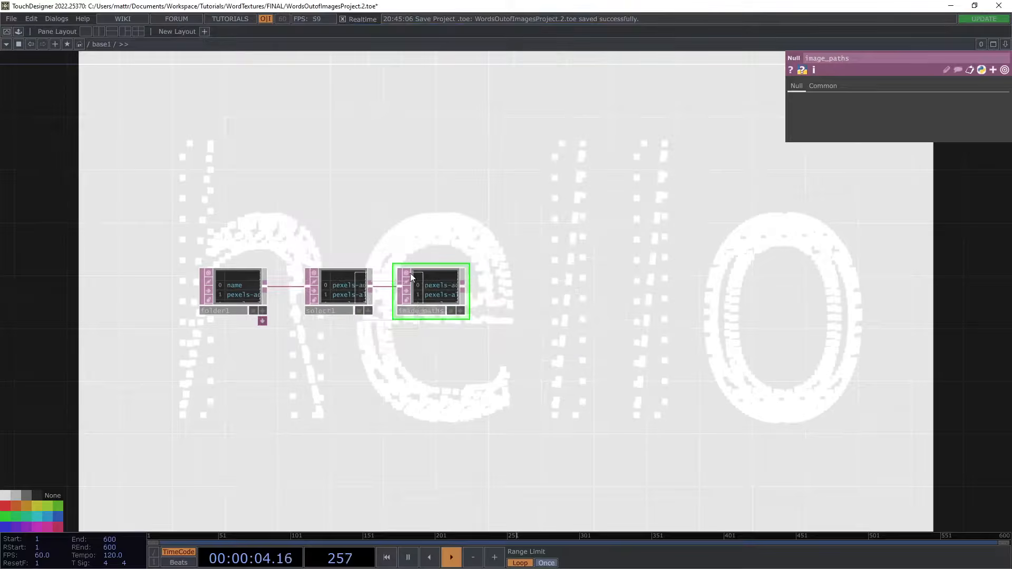
pyautogui.click(465, 171)
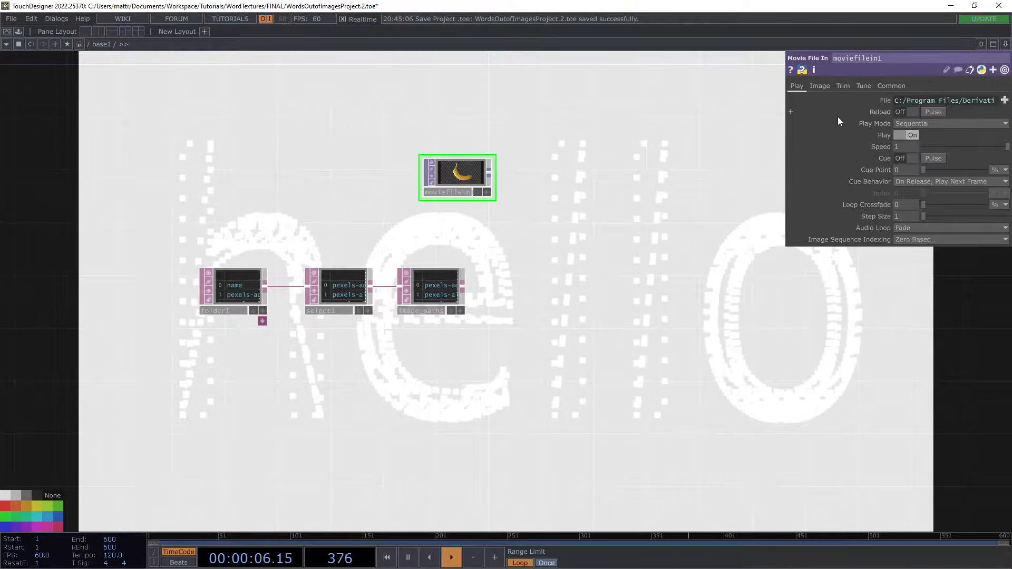
# Step: Set the Movie File In's File parameter to the expression "images/" + op("image_paths")[me.digits,0]
pyautogui.moveTo(785, 109); pyautogui.dragTo(731, 109)
pyautogui.click(828, 100)
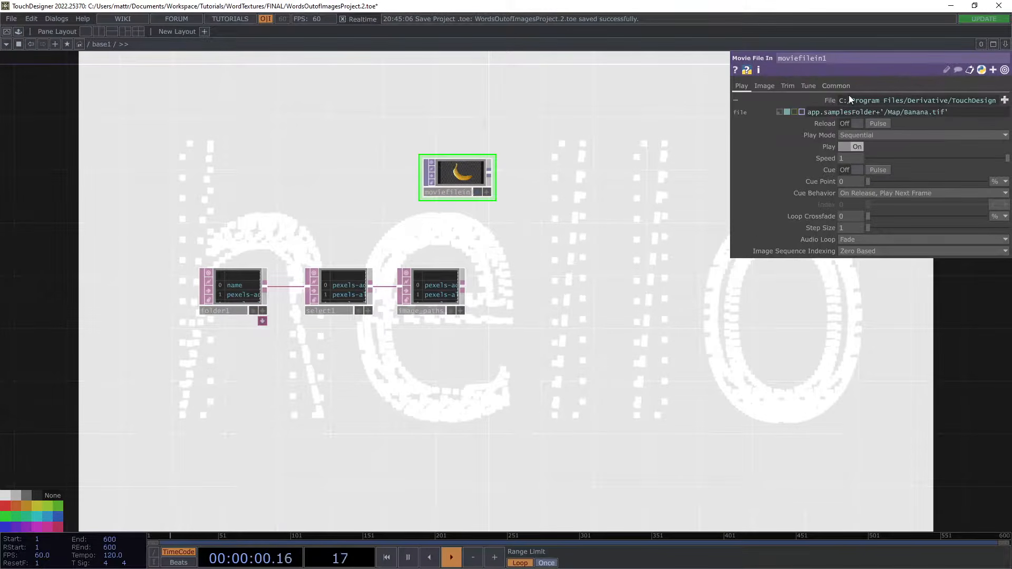
pyautogui.click(862, 112)
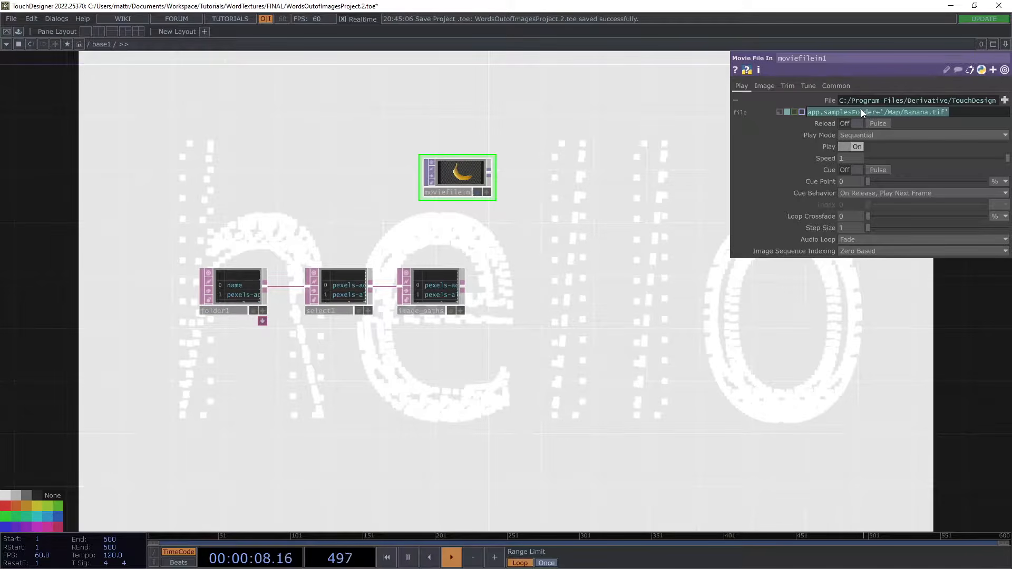
pyautogui.write('"images/" + o')
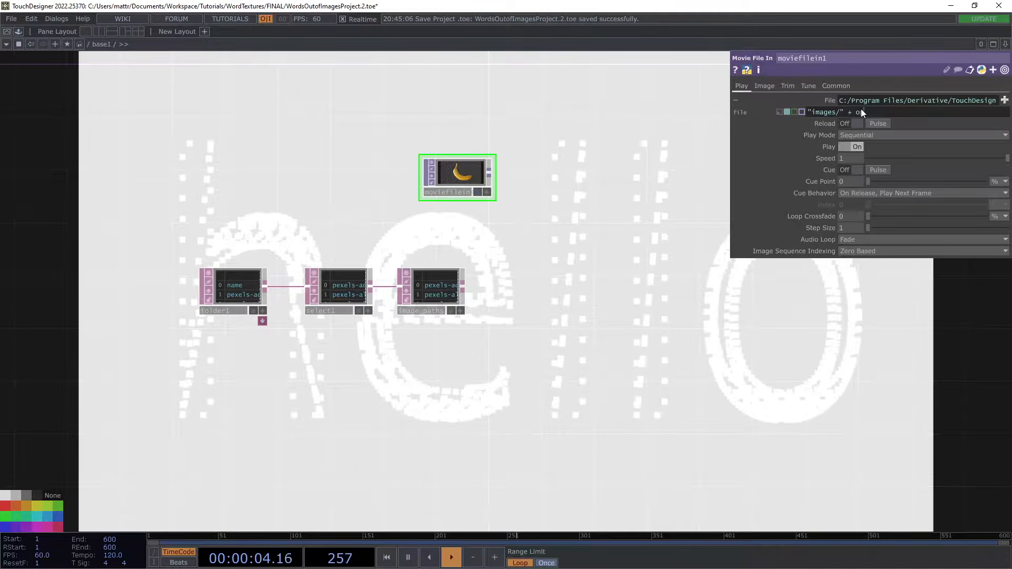
pyautogui.write('p("image_paths")[me.digits,0]')
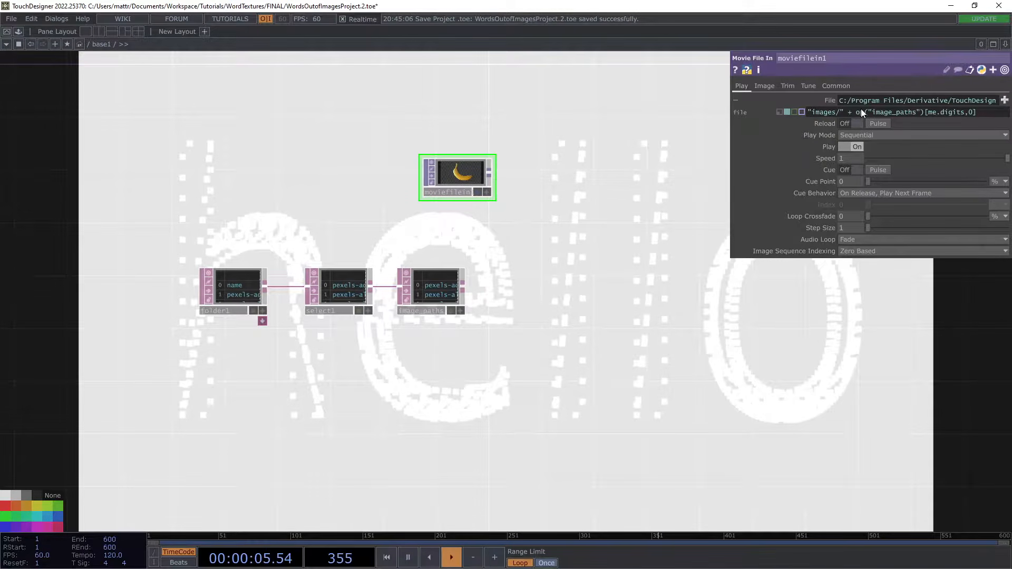
pyautogui.press('Return')
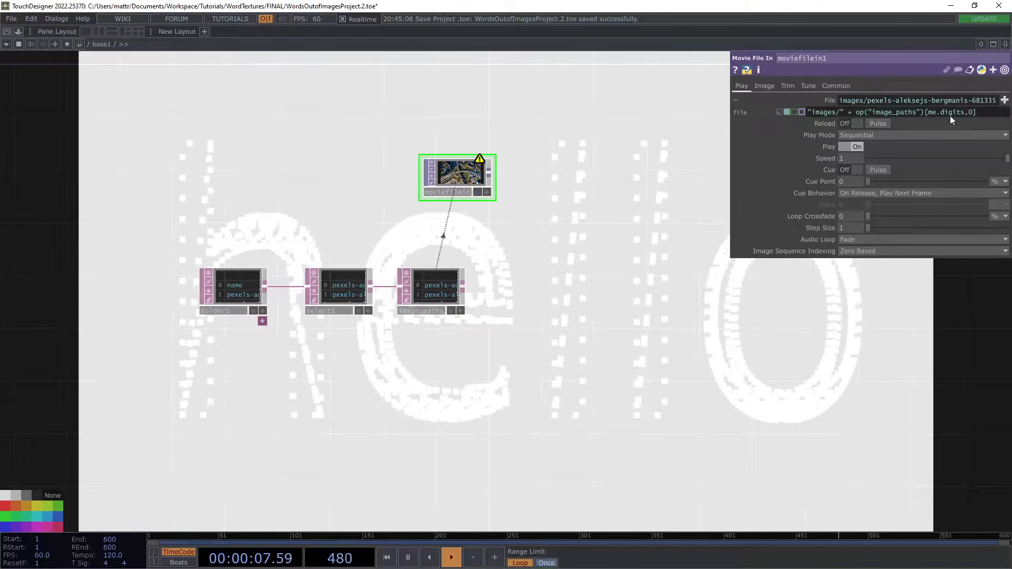
# Step: Shift the Movie File In TOP slightly right above image_paths and compare its file expression with the table rows
pyautogui.moveTo(846, 112)
pyautogui.scroll(5, 477, 256)
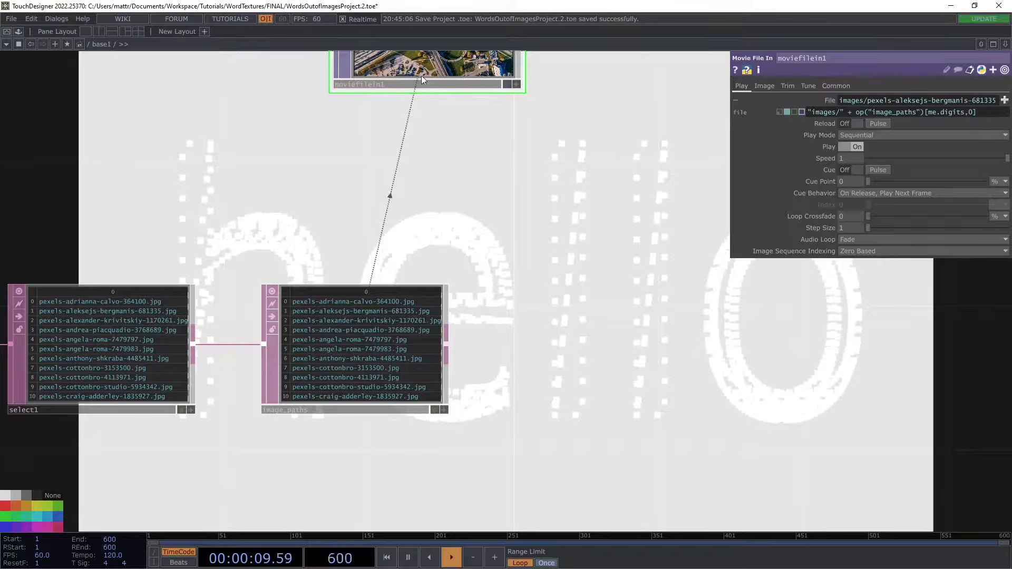
pyautogui.moveTo(384, 101); pyautogui.dragTo(388, 217)
pyautogui.moveTo(416, 132); pyautogui.dragTo(489, 132)
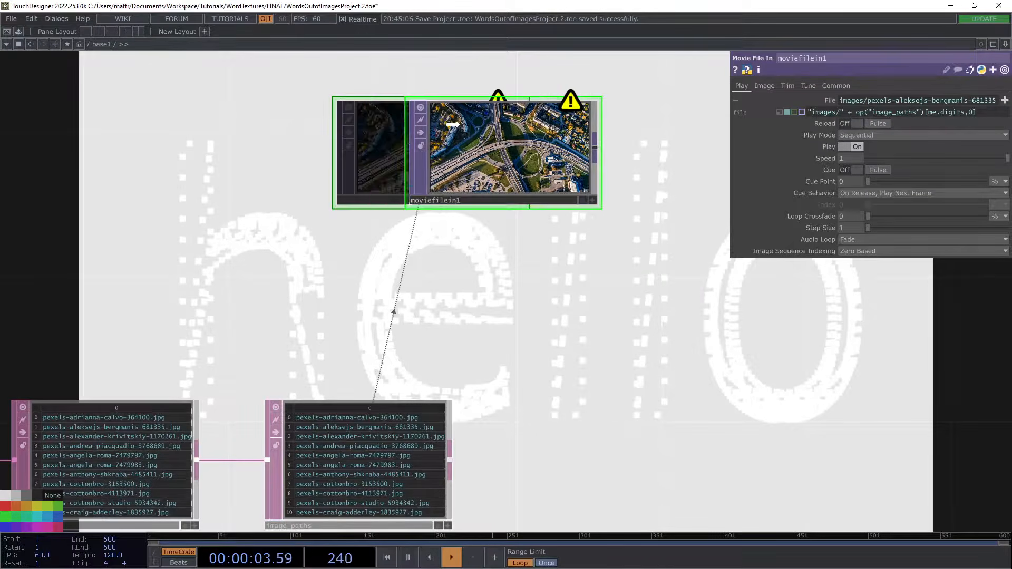
pyautogui.click(968, 112)
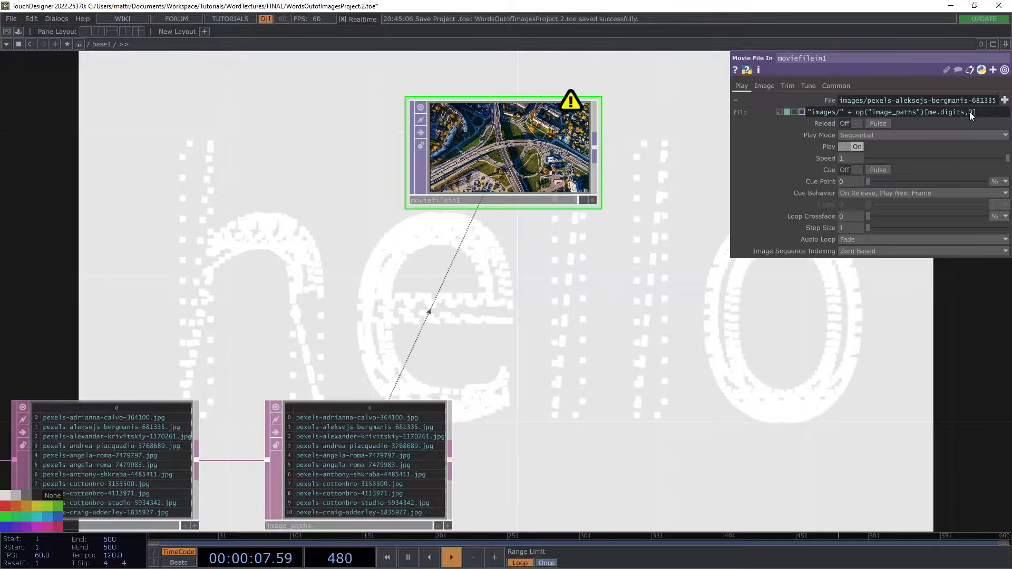
pyautogui.moveTo(618, 334); pyautogui.dragTo(587, 327)
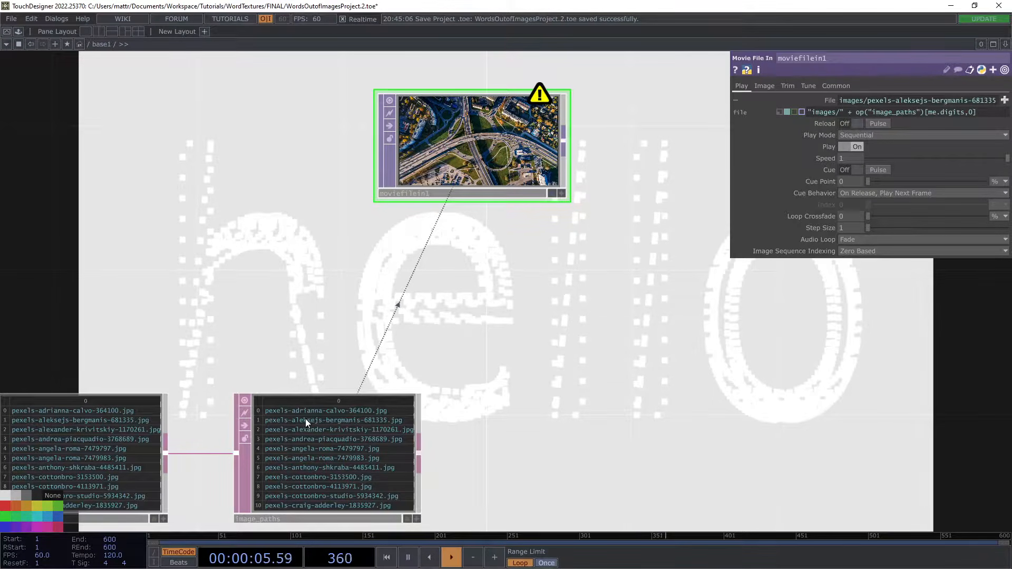
pyautogui.moveTo(418, 315); pyautogui.dragTo(442, 316)
pyautogui.moveTo(534, 151); pyautogui.dragTo(498, 150)
# Step: Add a Replicator COMP in the empty space to the right of image_paths
pyautogui.press('Tab')
pyautogui.click(464, 268)
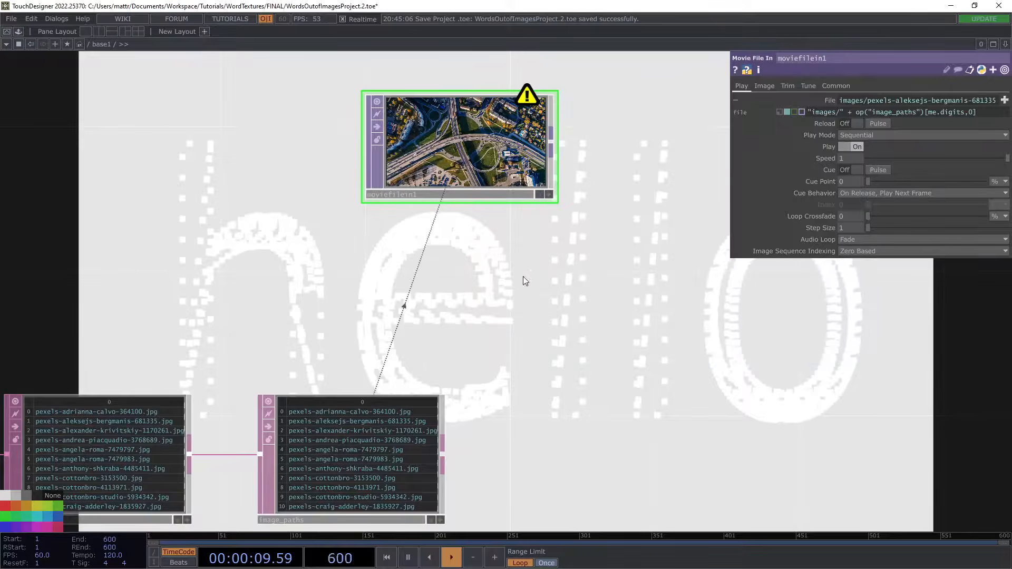
pyautogui.moveTo(590, 279); pyautogui.dragTo(442, 280)
pyautogui.scroll(-5, 448, 281)
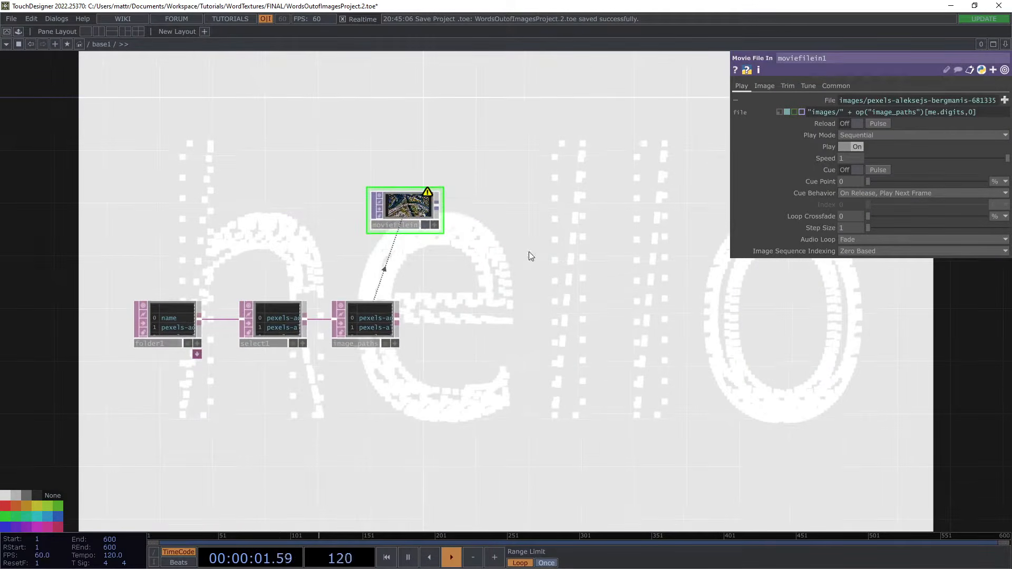
pyautogui.press('Tab')
pyautogui.click(356, 104)
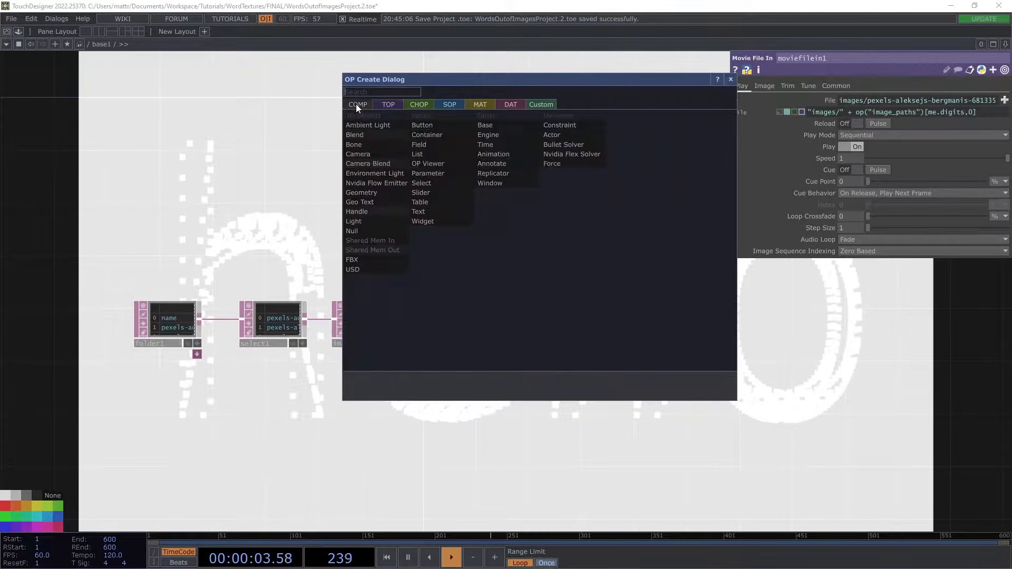
pyautogui.click(524, 171)
pyautogui.click(560, 309)
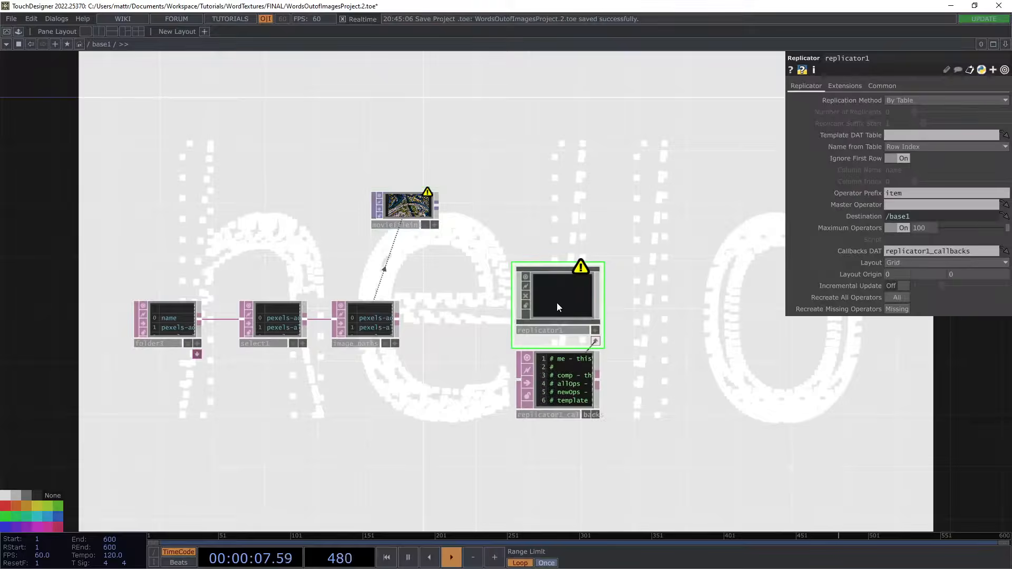
# Step: Space out the Movie File In and Replicator operators and assign image_paths as the Replicator's Template DAT Table
pyautogui.moveTo(402, 206); pyautogui.dragTo(403, 166)
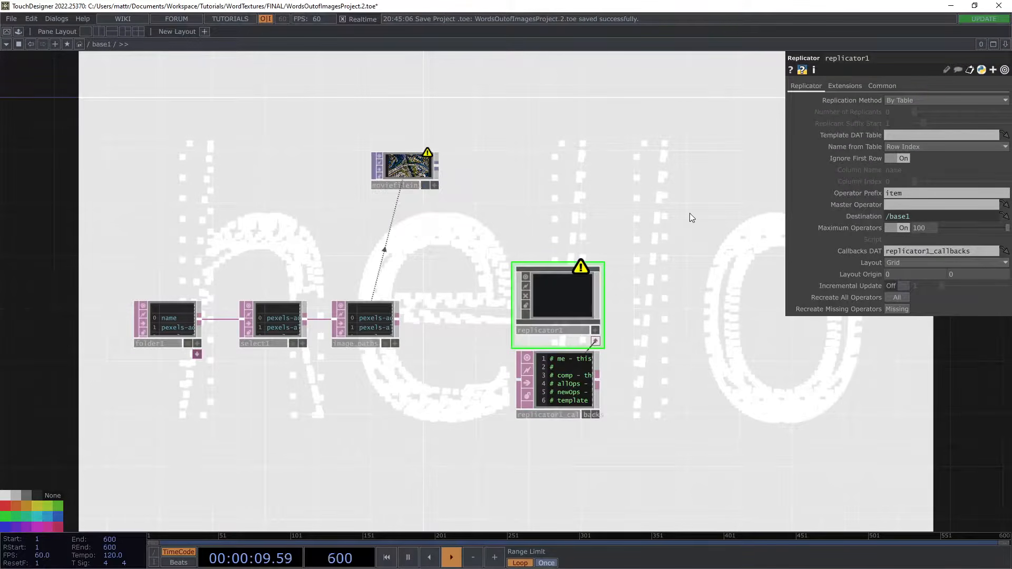
pyautogui.moveTo(690, 213); pyautogui.dragTo(637, 190)
pyautogui.moveTo(533, 368); pyautogui.dragTo(534, 384)
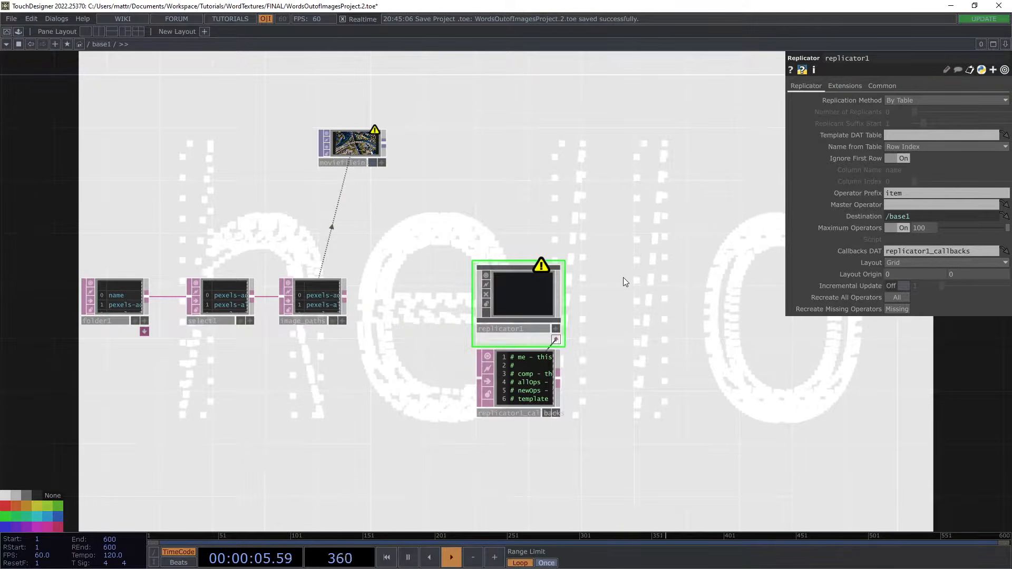
pyautogui.moveTo(319, 304); pyautogui.dragTo(969, 136)
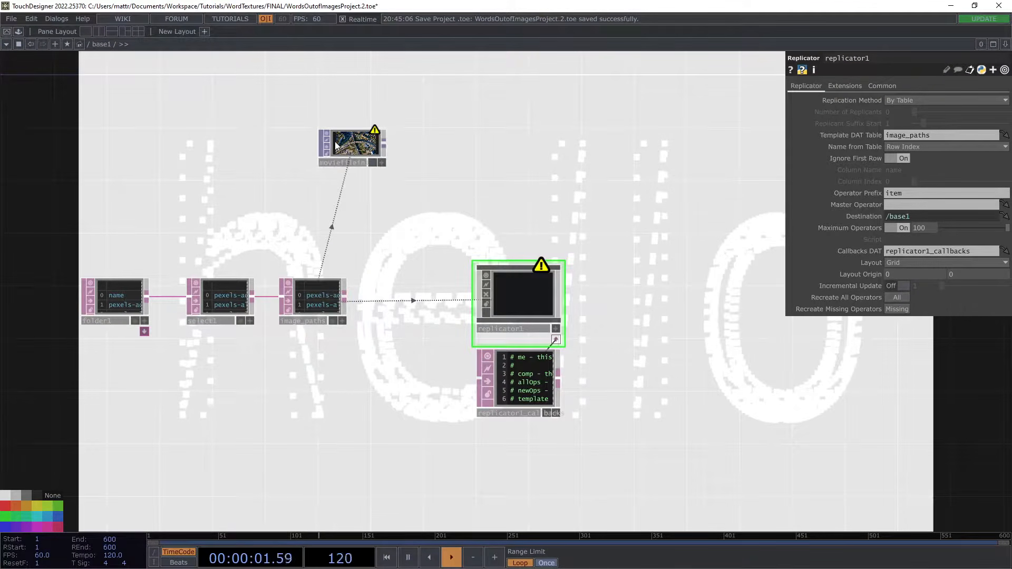
pyautogui.moveTo(353, 143)
pyautogui.mouseDown()
pyautogui.moveTo(363, 129)
pyautogui.moveTo(338, 141)
pyautogui.mouseUp()
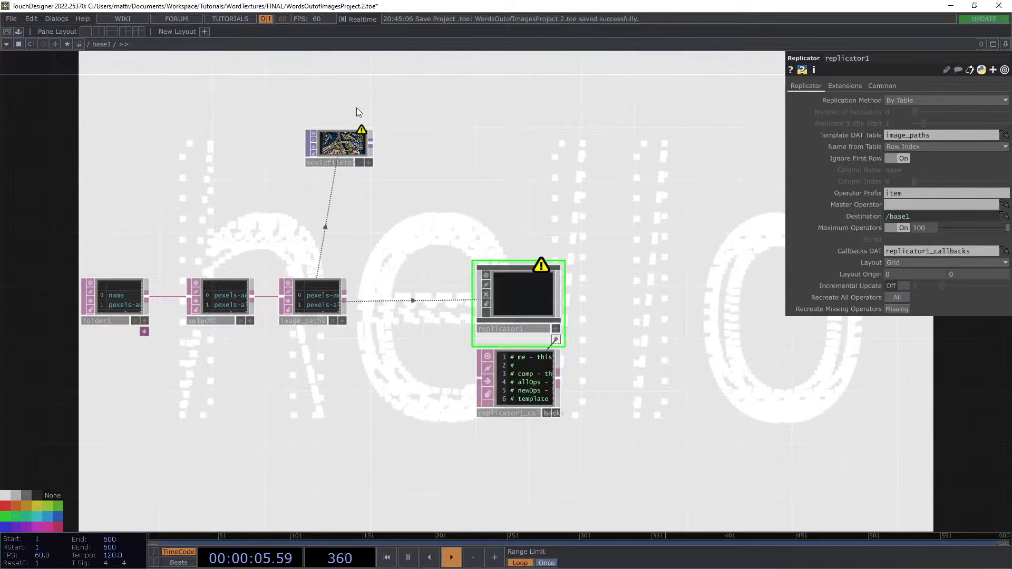
# Step: Save the project and select the Movie File In TOP
pyautogui.moveTo(356, 107); pyautogui.dragTo(368, 103)
pyautogui.hotkey('ctrl', 's')
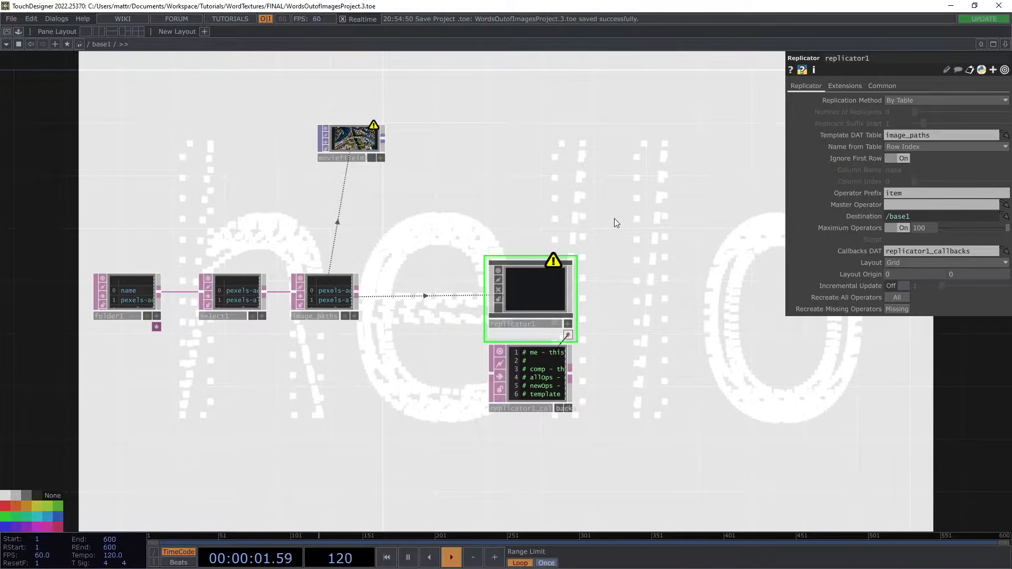
pyautogui.click(370, 157)
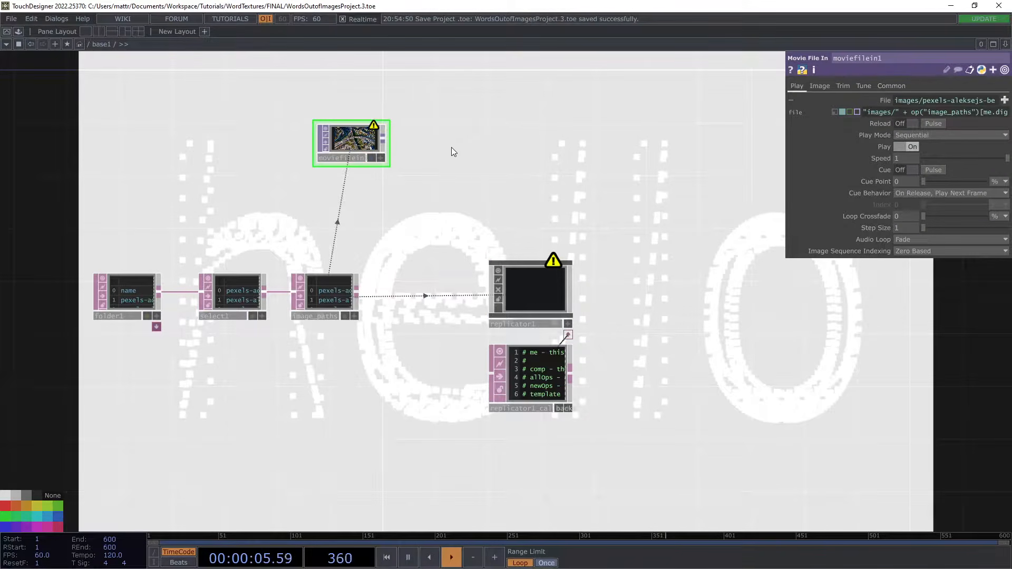
# Step: Switch the Movie File In TOP's output resolution to Custom Resolution and check the image in its viewer
pyautogui.click(906, 83)
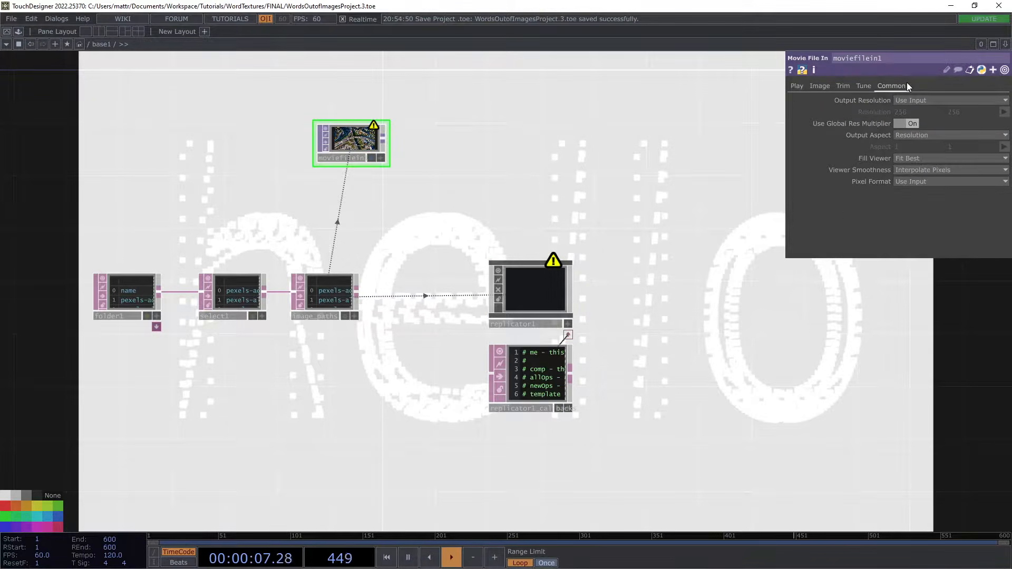
pyautogui.click(986, 100)
pyautogui.click(925, 206)
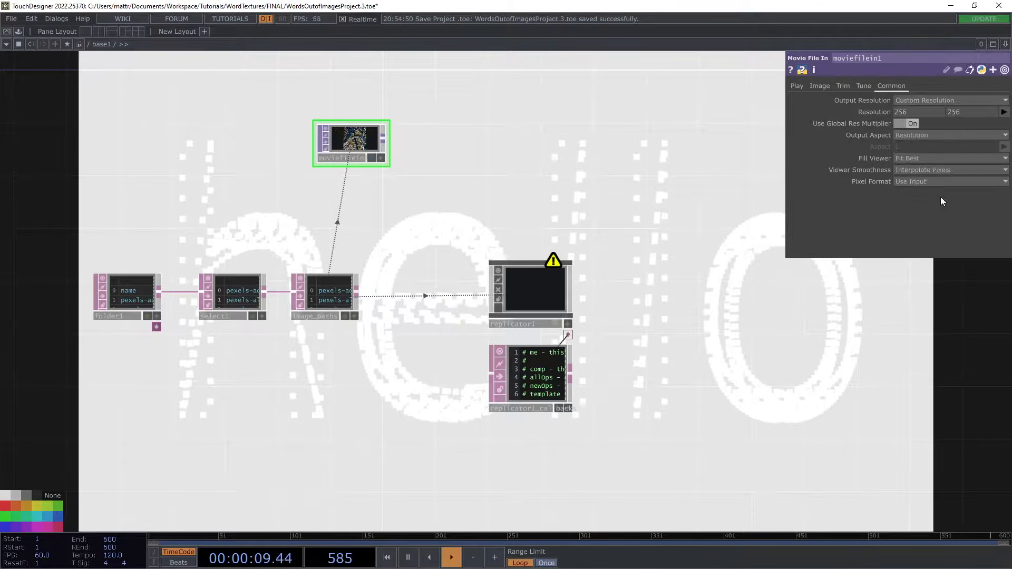
pyautogui.scroll(6, 351, 135)
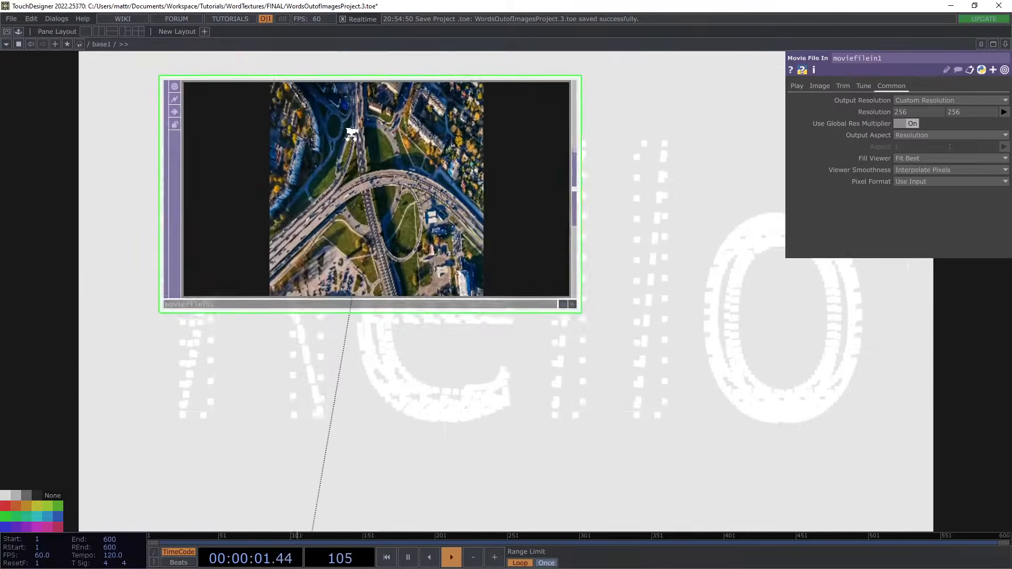
pyautogui.scroll(-6, 384, 140)
# Step: Set the Movie File In TOP's custom resolution to 500 by 500
pyautogui.scroll(5, 395, 182)
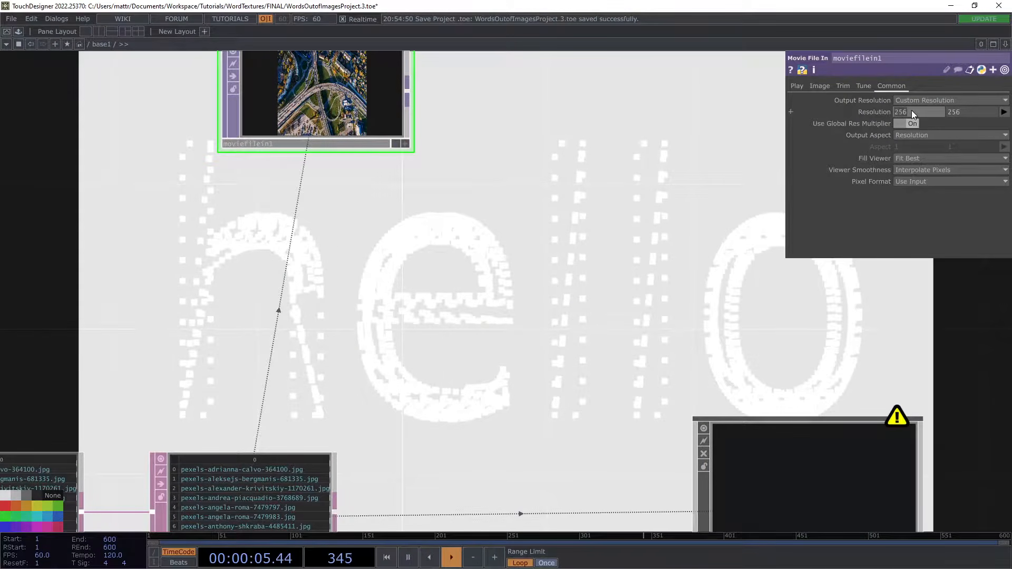
pyautogui.press('Tab')
pyautogui.write('500')
pyautogui.press('Return')
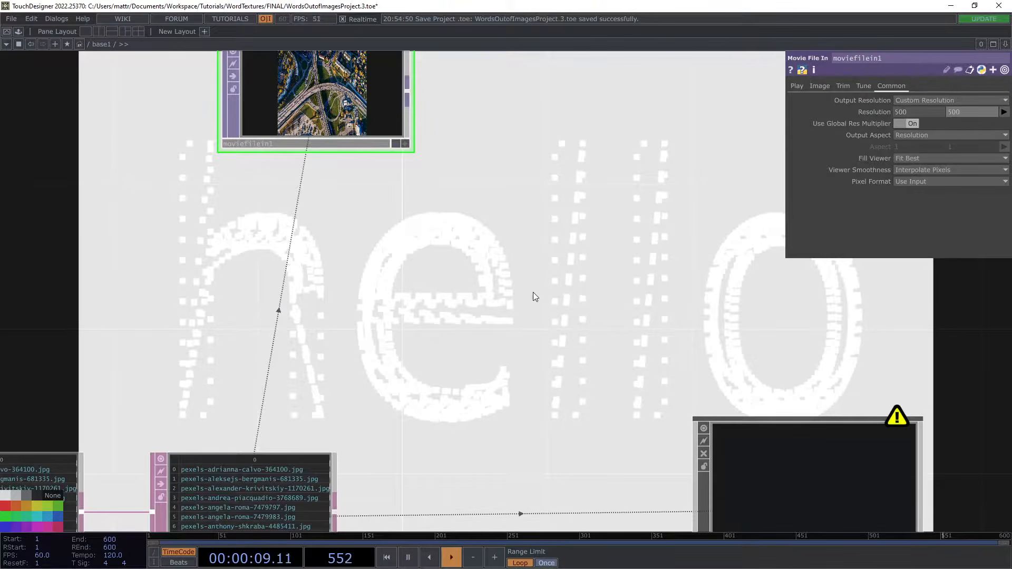
# Step: Set the Movie File In TOP's resolution to the 640 x 480 preset
pyautogui.scroll(-3, 443, 277)
pyautogui.click(1004, 112)
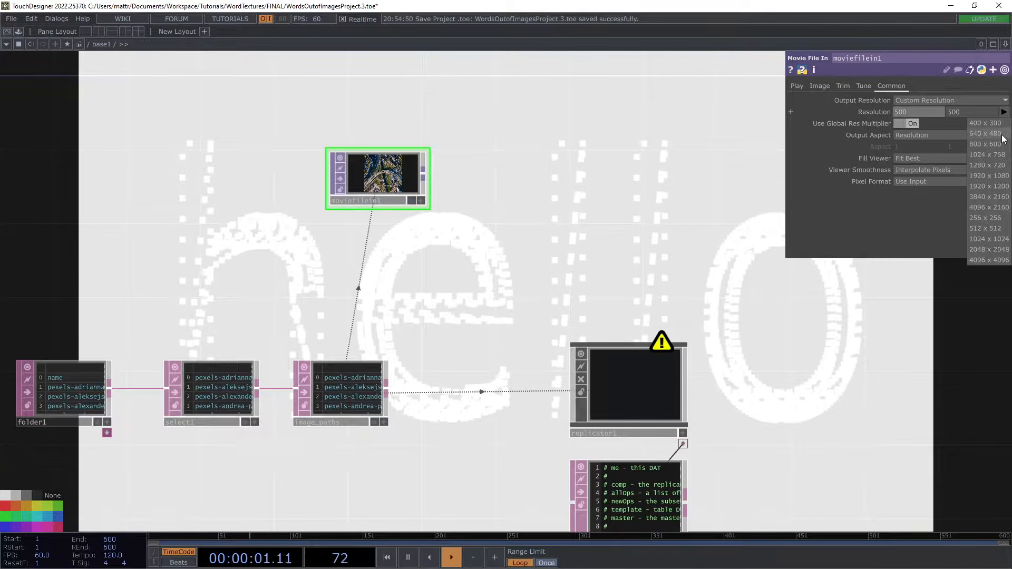
pyautogui.click(986, 133)
pyautogui.moveTo(523, 271); pyautogui.dragTo(502, 230)
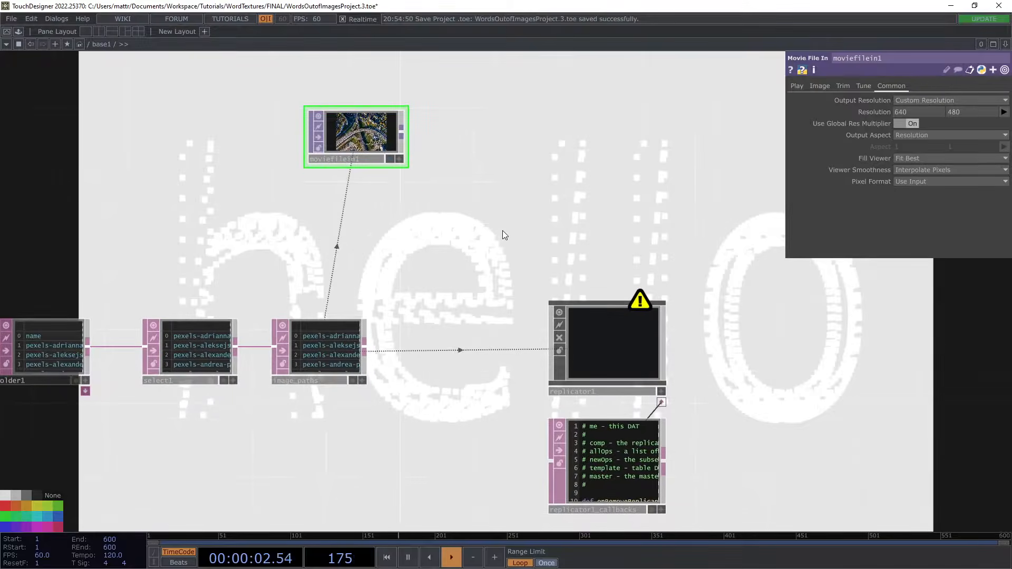
# Step: Assign moviefilein1 as the Master Operator of the Replicator COMP
pyautogui.scroll(-2, 502, 230)
pyautogui.click(593, 319)
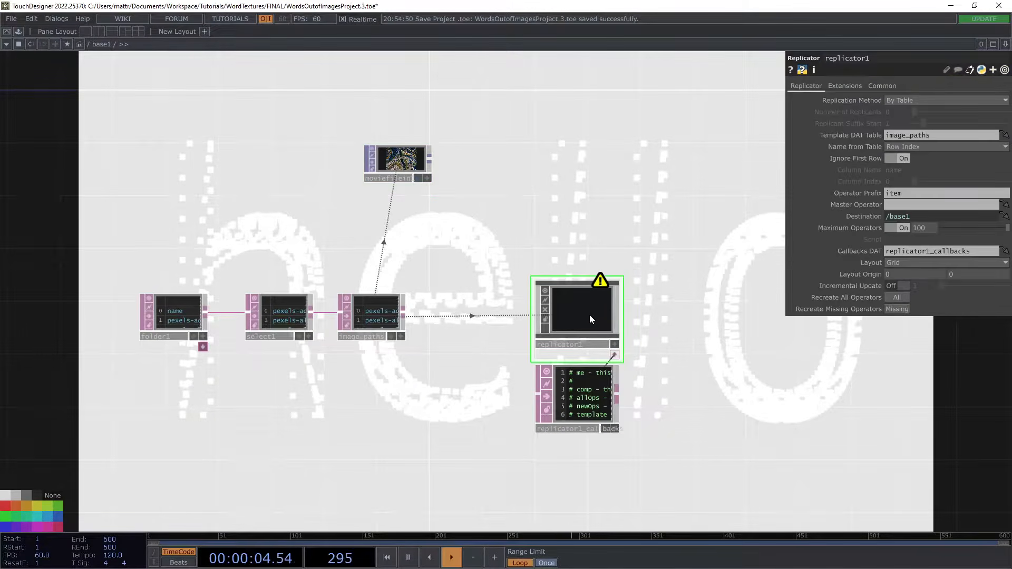
pyautogui.moveTo(409, 168); pyautogui.dragTo(929, 195)
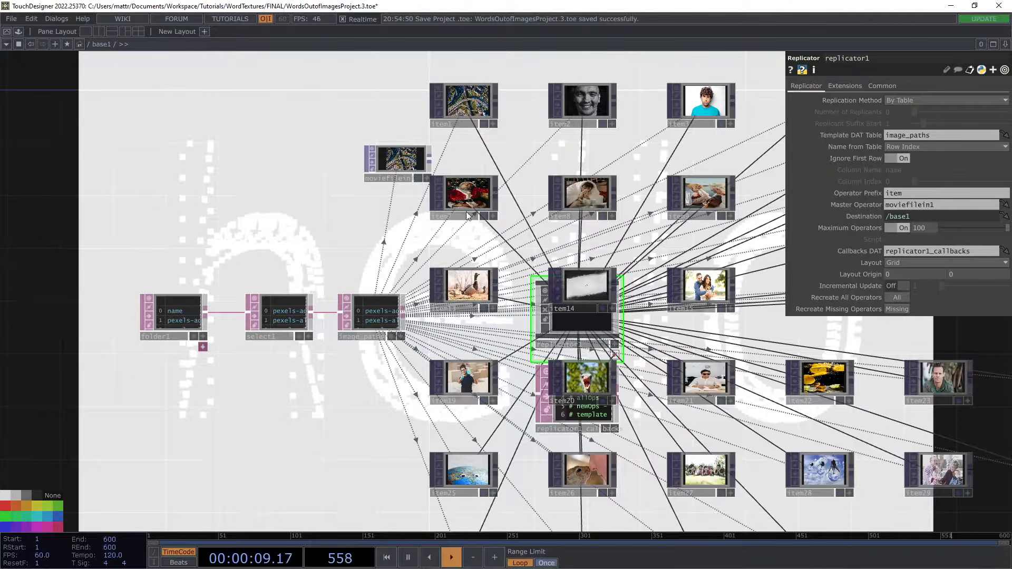
# Step: Set the Replicator's vertical Layout Origin to -700 so the replicated TOPs sit below the rest of the network
pyautogui.moveTo(273, 217); pyautogui.dragTo(198, 197)
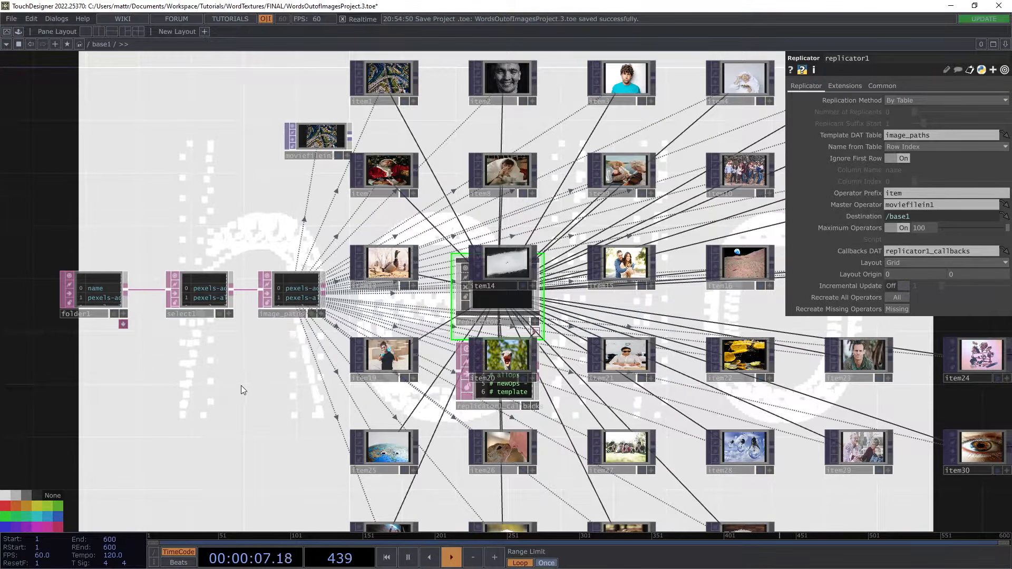
pyautogui.click(486, 312)
pyautogui.scroll(-1, 978, 275)
pyautogui.scroll(-2, 978, 276)
pyautogui.middleClick(978, 275)
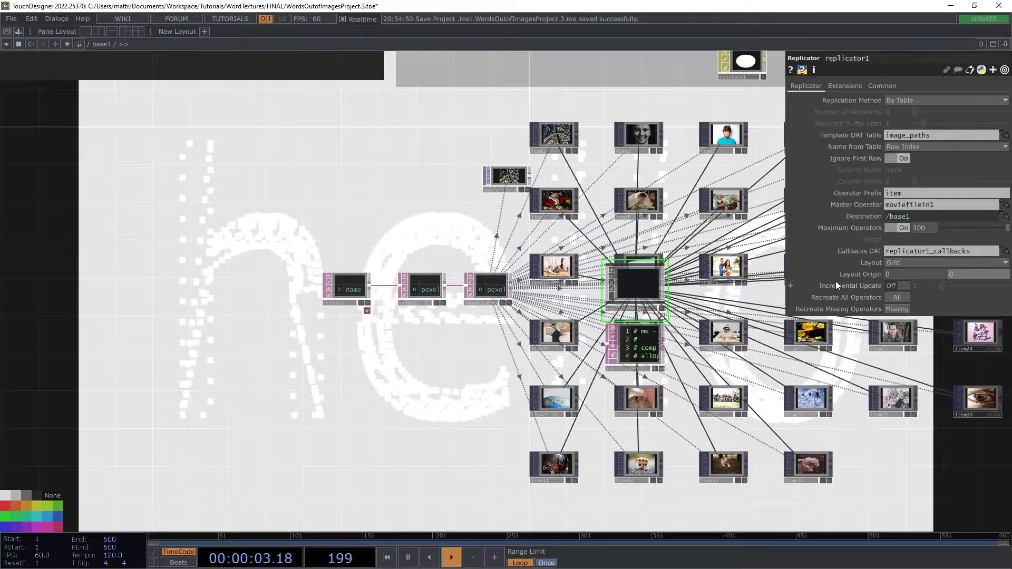
pyautogui.moveTo(974, 274); pyautogui.dragTo(972, 256, button='middle')
# Step: Examine the grid of replicated Movie File In TOPs and compare it with the file names in the image_paths table
pyautogui.moveTo(736, 352); pyautogui.dragTo(589, 287)
pyautogui.moveTo(671, 270); pyautogui.dragTo(626, 187)
pyautogui.moveTo(261, 386); pyautogui.dragTo(230, 286)
pyautogui.moveTo(240, 322); pyautogui.dragTo(266, 286)
pyautogui.moveTo(255, 212); pyautogui.dragTo(252, 269)
pyautogui.moveTo(197, 113); pyautogui.dragTo(228, 211)
pyautogui.scroll(6, 306, 219)
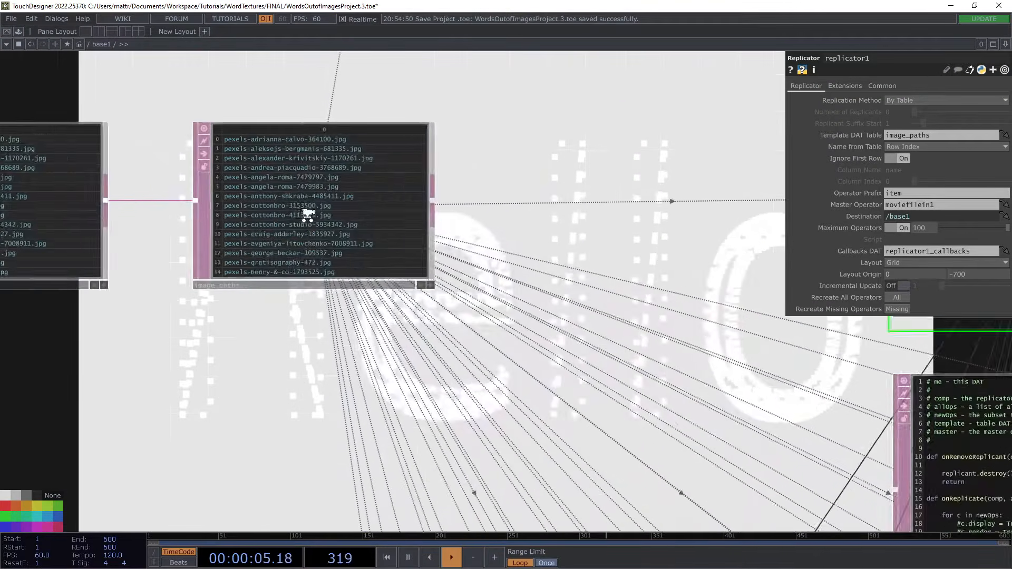
pyautogui.scroll(-5, 201, 248)
pyautogui.moveTo(187, 376); pyautogui.dragTo(219, 145)
pyautogui.scroll(-5, 656, 459)
pyautogui.moveTo(732, 520); pyautogui.dragTo(703, 406)
pyautogui.scroll(5, 703, 409)
pyautogui.scroll(5, 647, 306)
pyautogui.scroll(-4, 386, 285)
pyautogui.moveTo(443, 281); pyautogui.dragTo(463, 322)
pyautogui.scroll(-5, 385, 241)
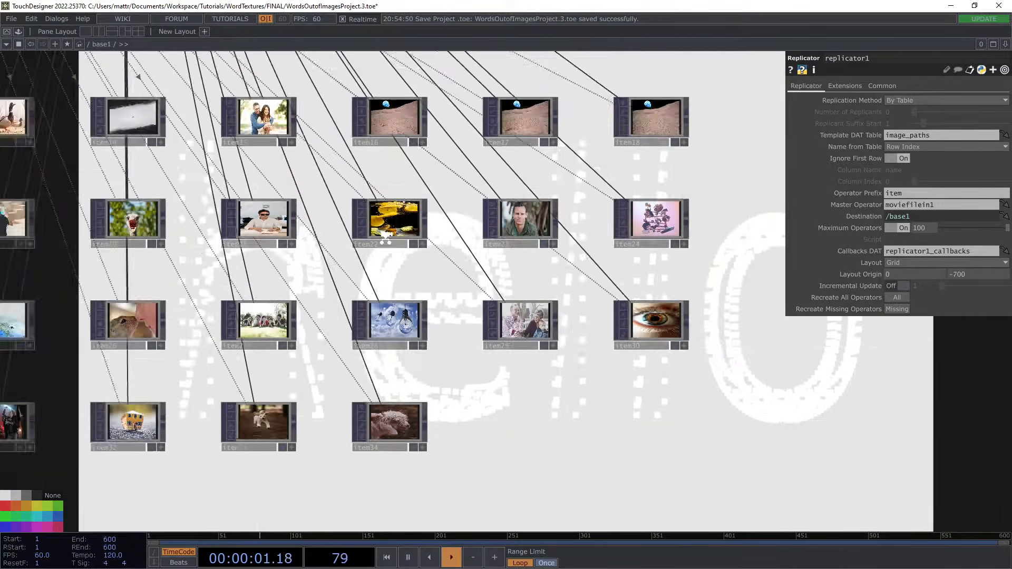
# Step: Move the Movie File In TOP down so it sits directly above image_paths
pyautogui.moveTo(450, 284); pyautogui.dragTo(536, 466)
pyautogui.moveTo(406, 104); pyautogui.dragTo(455, 223)
pyautogui.moveTo(419, 178)
pyautogui.mouseDown()
pyautogui.moveTo(469, 280)
pyautogui.moveTo(462, 351)
pyautogui.mouseUp()
pyautogui.moveTo(523, 234); pyautogui.dragTo(608, 130)
pyautogui.moveTo(354, 180); pyautogui.dragTo(335, 244)
pyautogui.moveTo(312, 192); pyautogui.dragTo(324, 247)
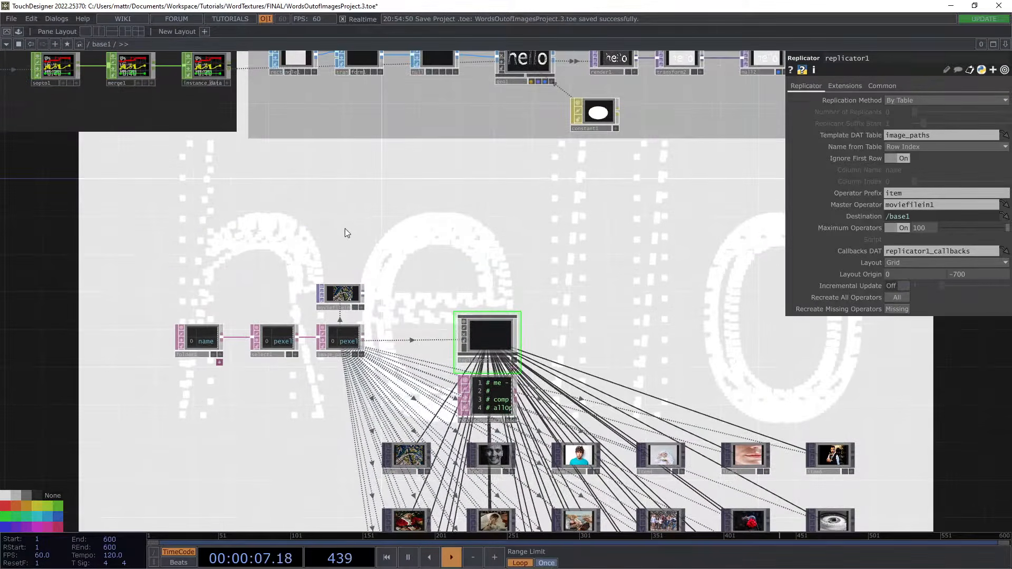
# Step: Add a Pattern CHOP in the empty space above the Movie File In TOP
pyautogui.press('Tab')
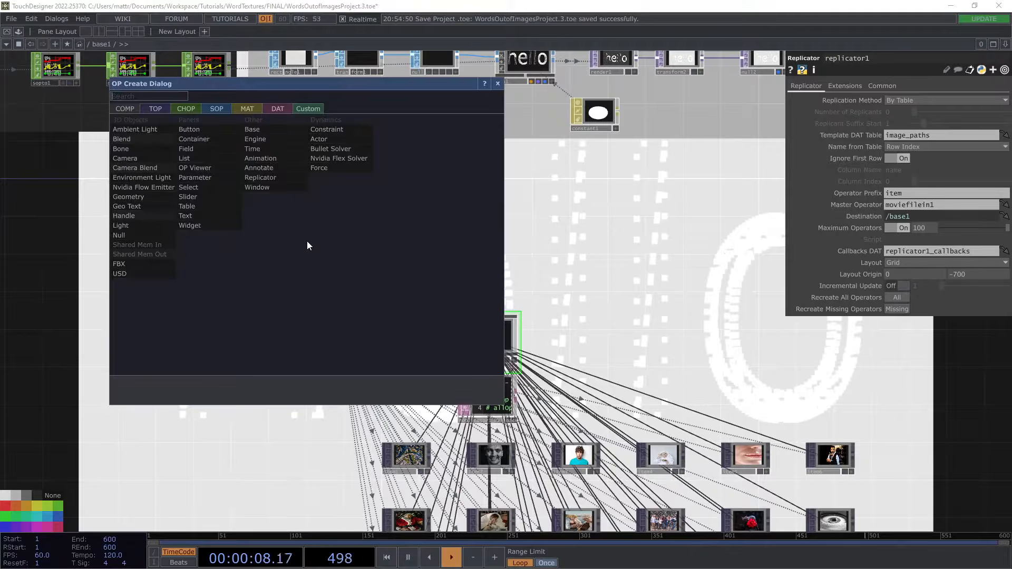
pyautogui.click(198, 110)
pyautogui.write('pattern')
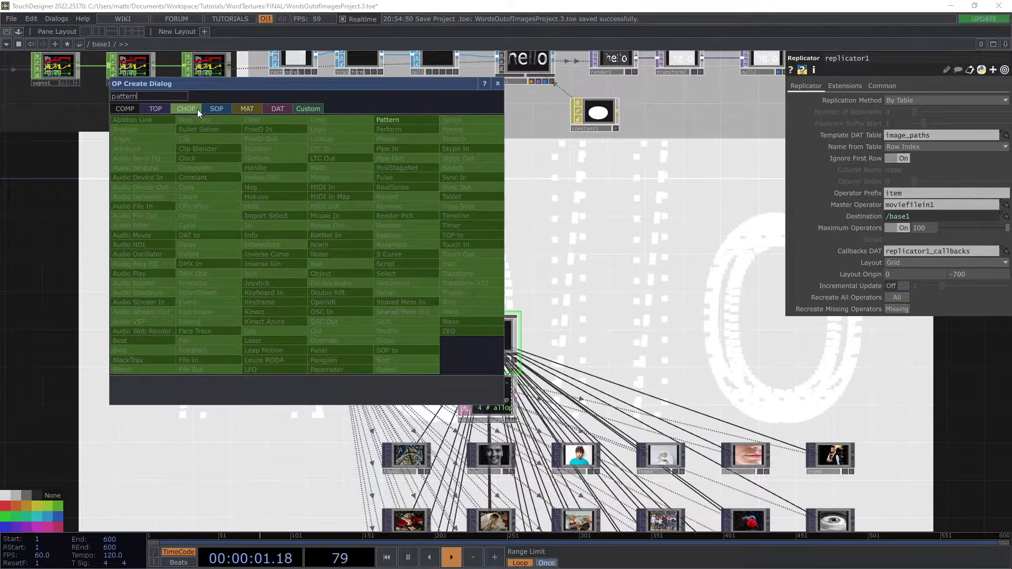
pyautogui.press('Return')
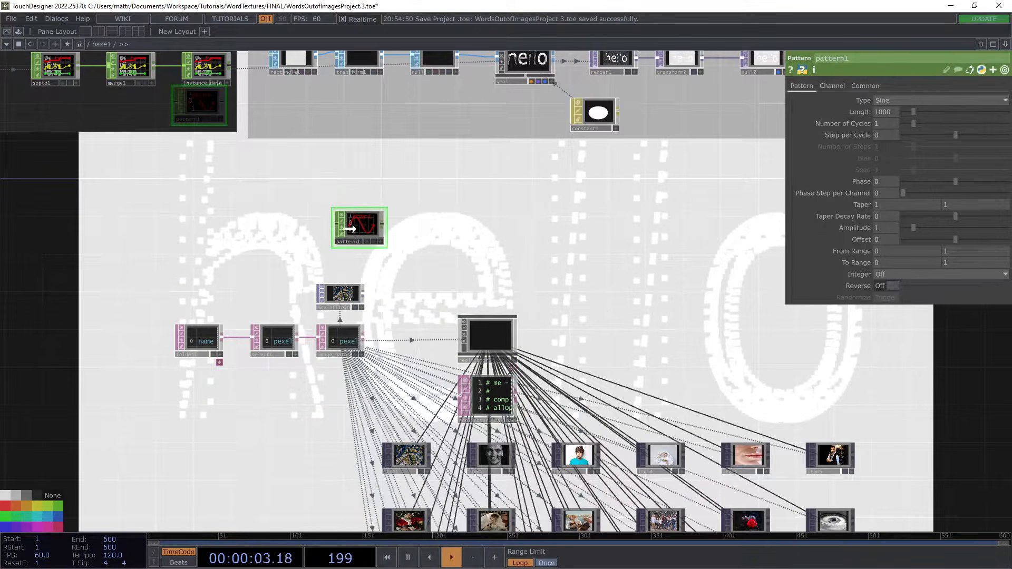
pyautogui.click(353, 231)
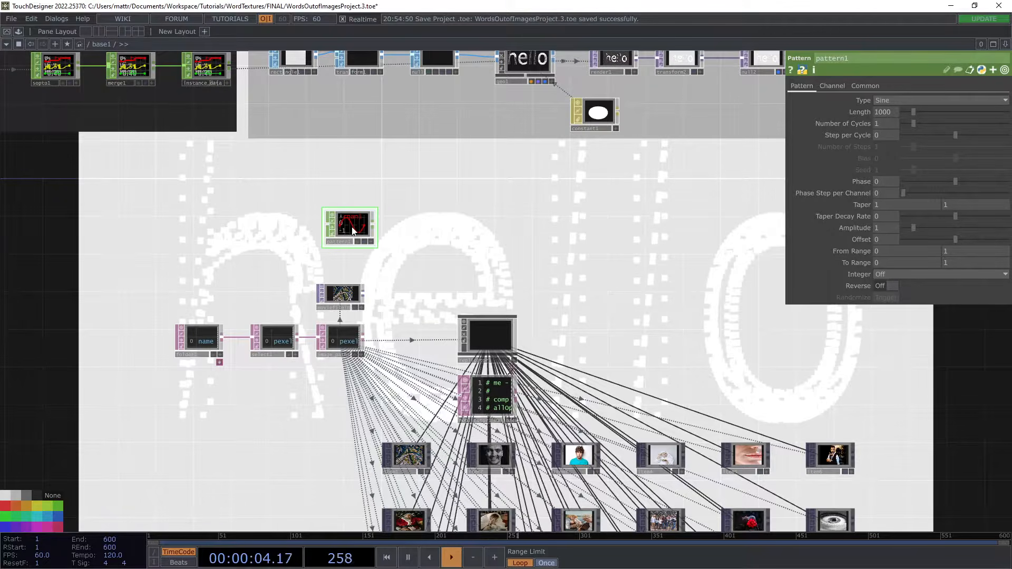
# Step: Name the Pattern CHOP's channel texindex and set its pattern type to Ramp
pyautogui.click(839, 86)
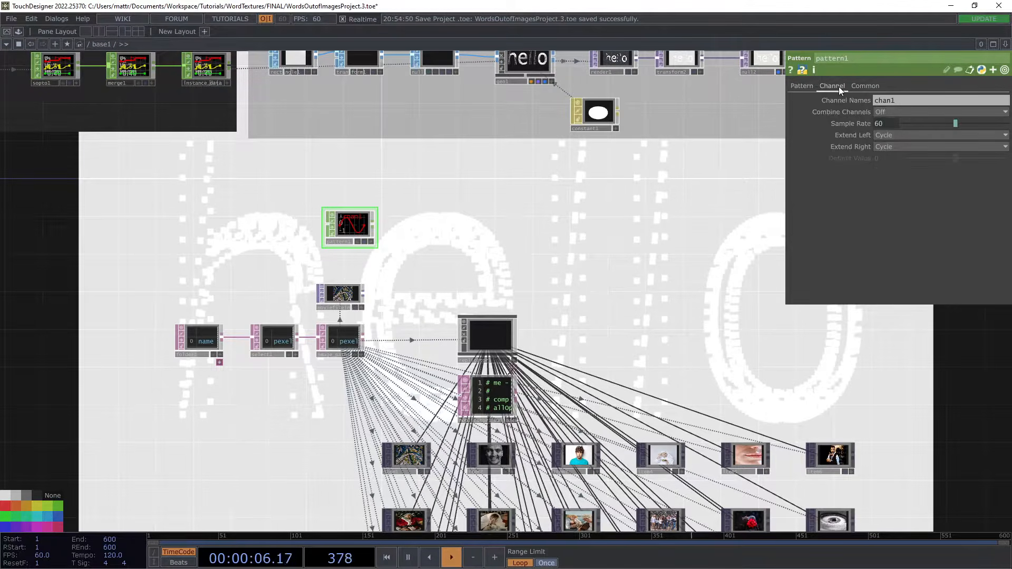
pyautogui.click(893, 102)
pyautogui.write('texindex')
pyautogui.press('Return')
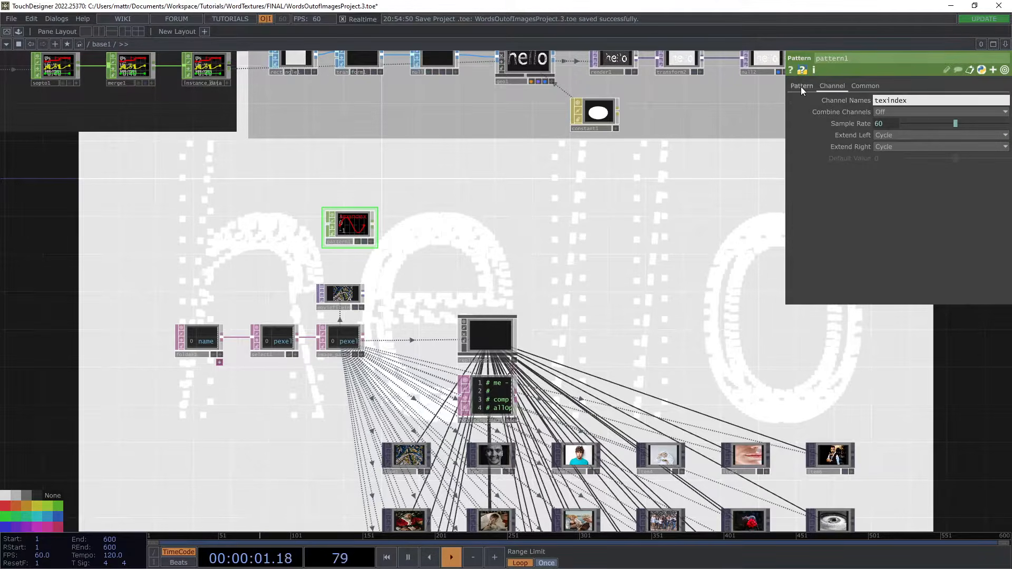
pyautogui.click(801, 86)
pyautogui.click(888, 100)
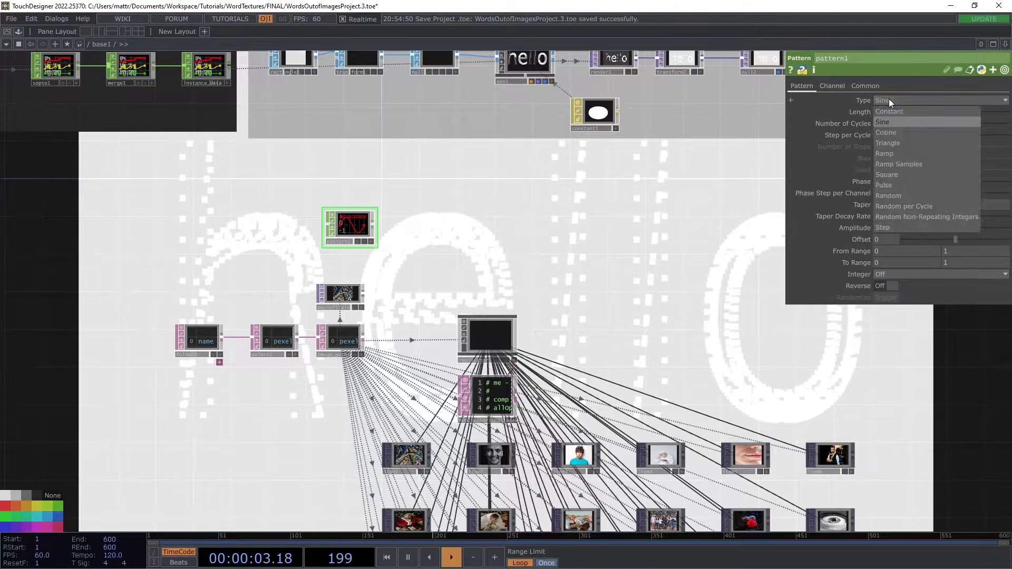
pyautogui.click(899, 154)
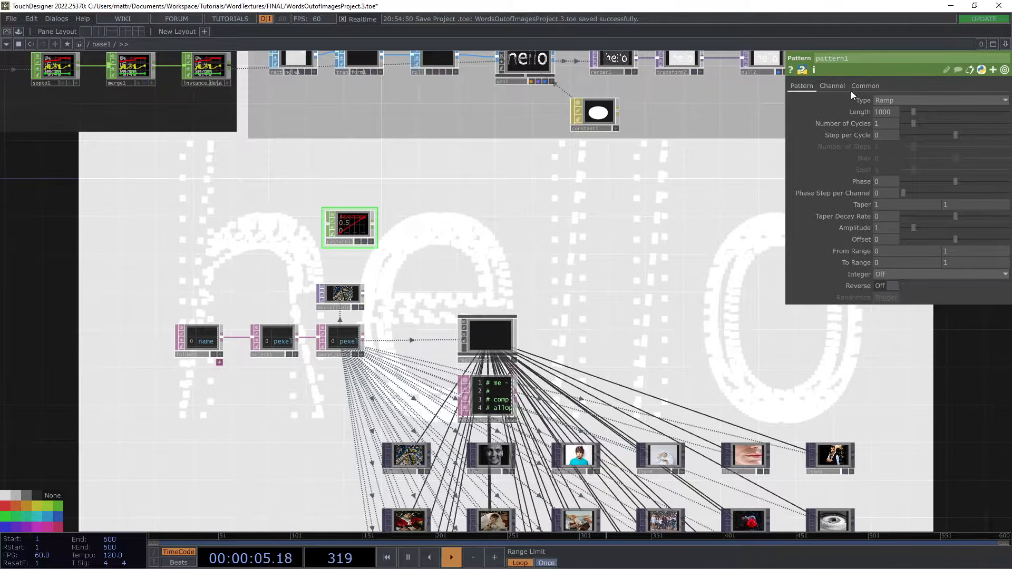
# Step: Drive the Pattern CHOP's length with the expression op("textSop").numPoints
pyautogui.click(862, 112)
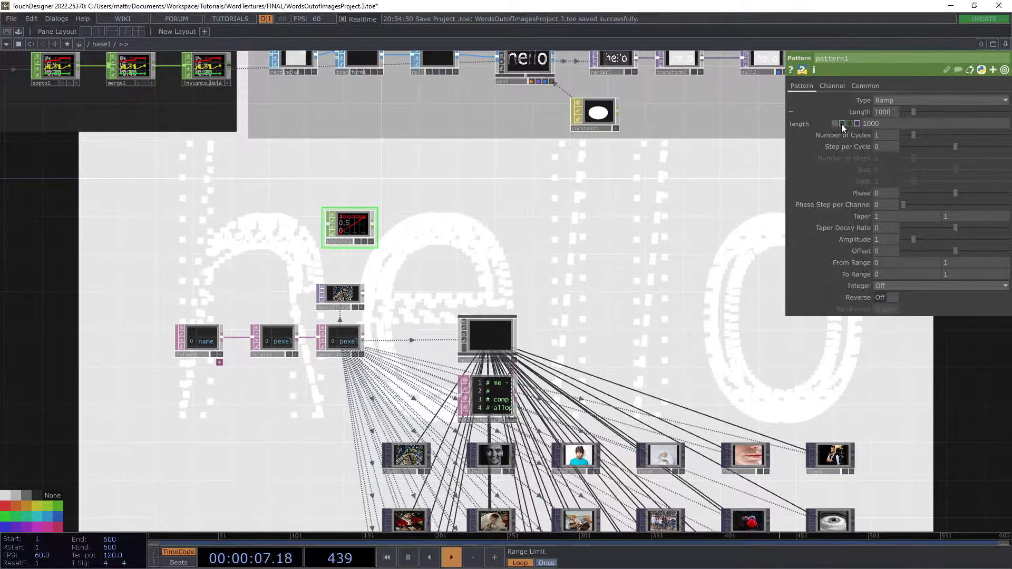
pyautogui.click(841, 124)
pyautogui.click(887, 123)
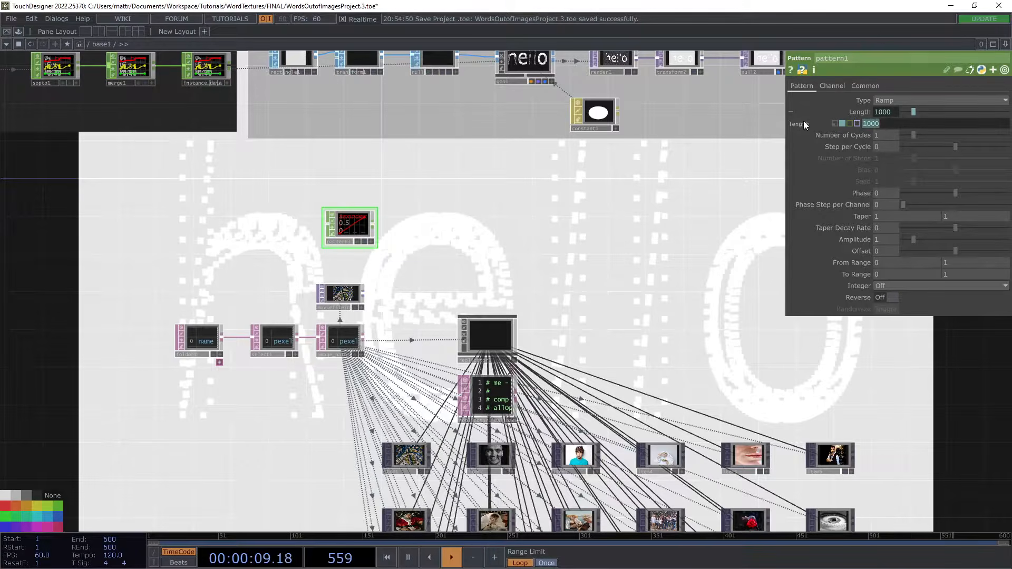
pyautogui.write('op("')
pyautogui.moveTo(449, 177); pyautogui.dragTo(522, 300)
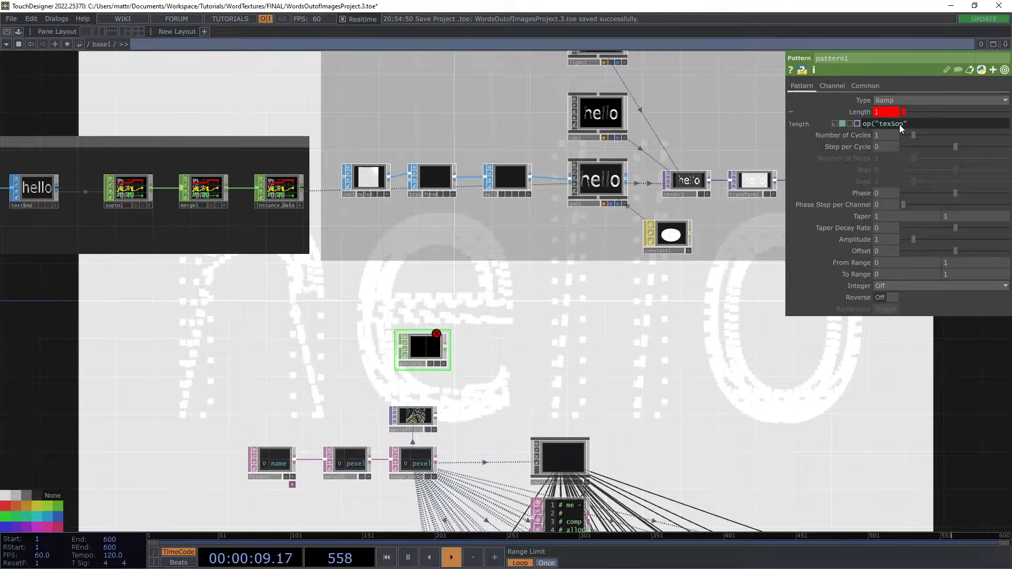
pyautogui.write('umPoints')
pyautogui.click(889, 125)
pyautogui.write('t')
pyautogui.click(753, 362)
# Step: Examine the textSop operator that the Pattern CHOP's length refers to, along with the ramp it drives
pyautogui.moveTo(252, 363); pyautogui.dragTo(480, 405)
pyautogui.scroll(5, 228, 239)
pyautogui.scroll(-3, 272, 259)
pyautogui.scroll(4, 271, 258)
pyautogui.scroll(2, 341, 272)
pyautogui.scroll(-3, 341, 271)
pyautogui.scroll(4, 289, 227)
pyautogui.scroll(-8, 390, 271)
pyautogui.moveTo(718, 384); pyautogui.dragTo(392, 193)
pyautogui.moveTo(618, 274); pyautogui.dragTo(624, 227)
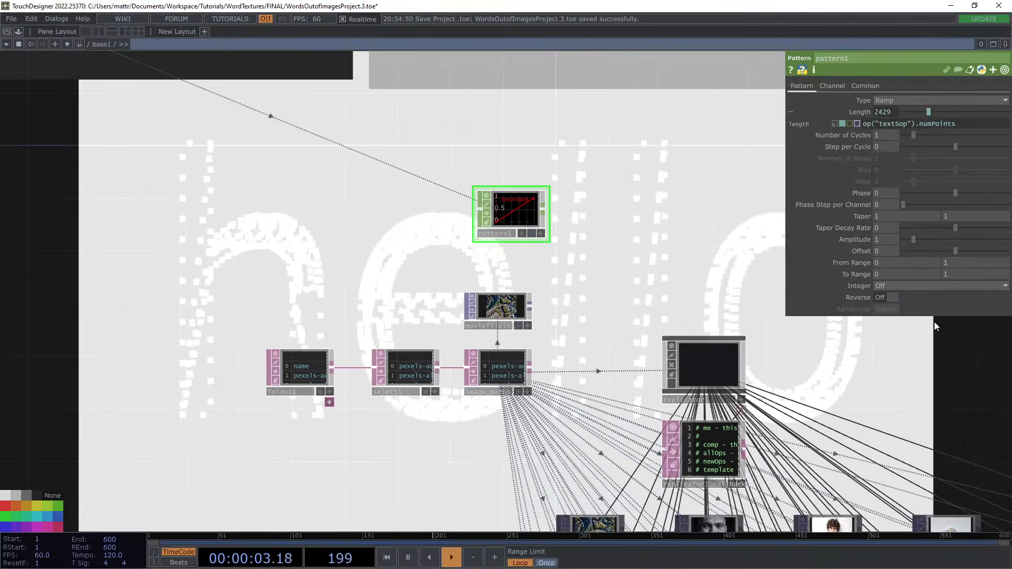
# Step: Set the upper To Range value of the Pattern CHOP to the expression op("image_paths").numRows - 1
pyautogui.click(855, 275)
pyautogui.click(842, 297)
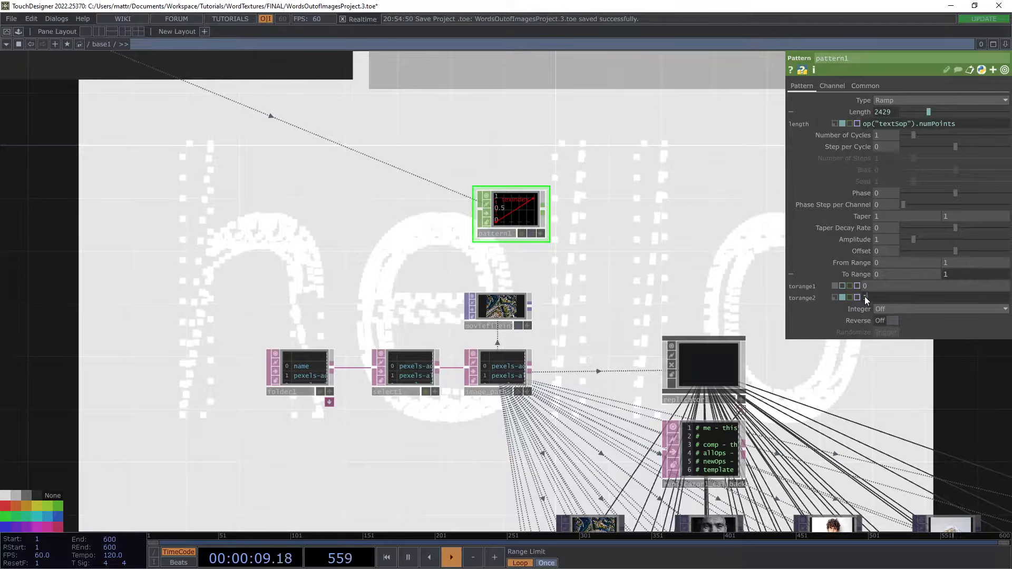
pyautogui.write('op')
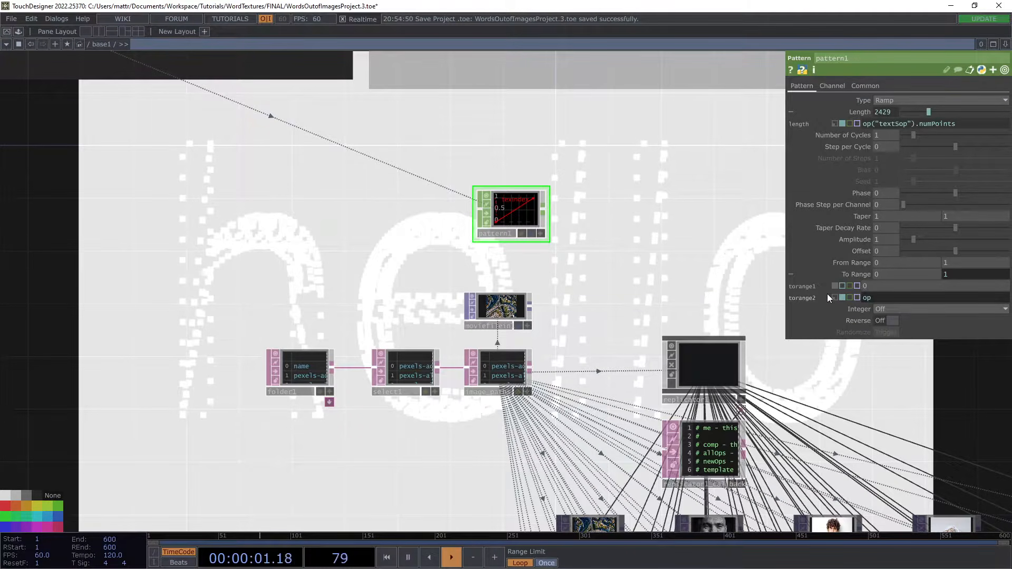
pyautogui.write('("image_paths").numRows')
pyautogui.press('Return')
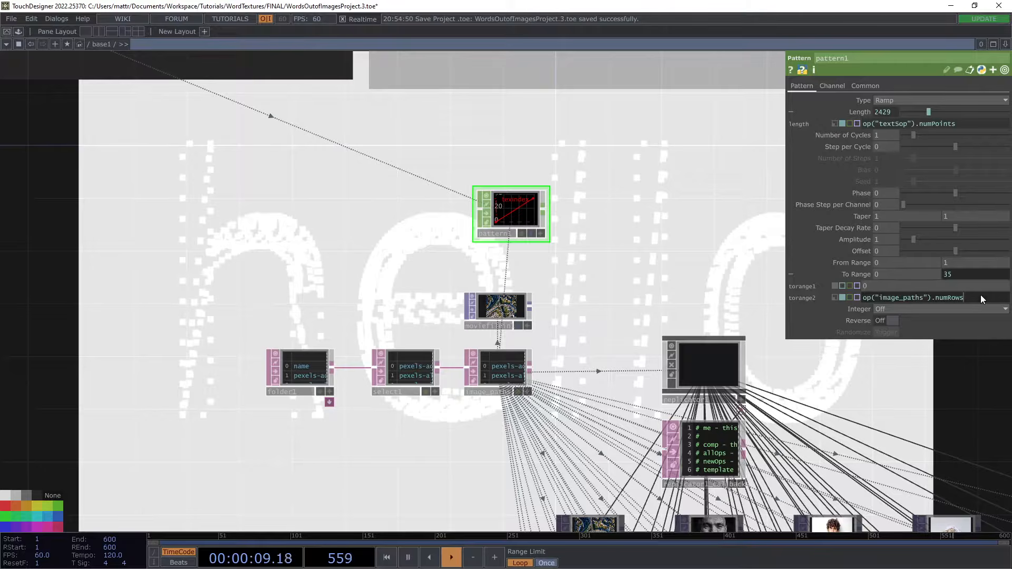
pyautogui.write('- 1')
pyautogui.press('Return')
# Step: Move the Pattern CHOP down so it sits just above the Movie File In TOP
pyautogui.scroll(-5, 519, 286)
pyautogui.moveTo(539, 252); pyautogui.dragTo(442, 294)
pyautogui.moveTo(522, 268); pyautogui.dragTo(521, 289)
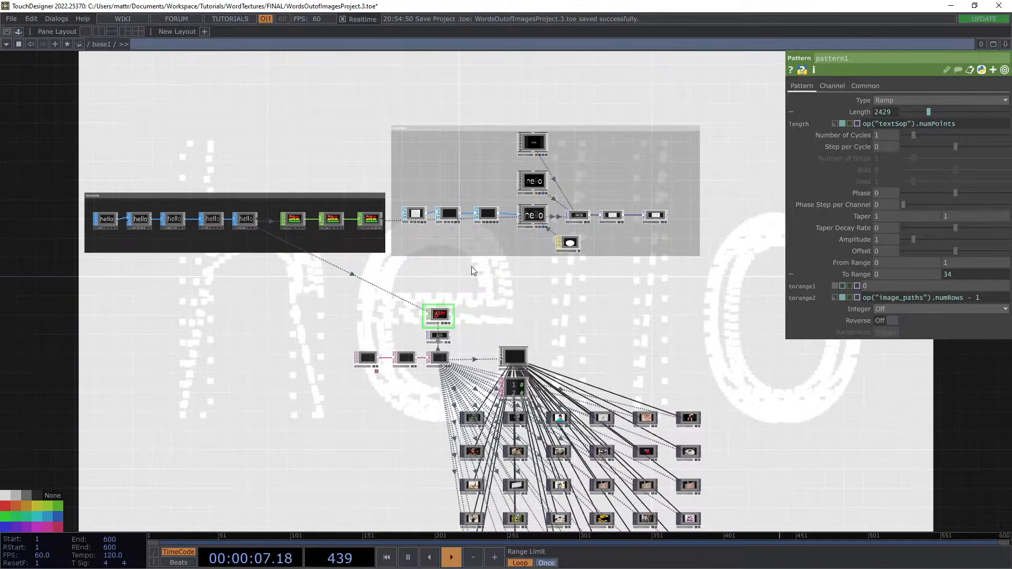
# Step: Set the Geometry COMP's Instance Textures to item* so all replicated images are used as textures
pyautogui.scroll(3, 524, 218)
pyautogui.scroll(3, 525, 219)
pyautogui.click(550, 222)
pyautogui.moveTo(460, 456); pyautogui.dragTo(519, 223)
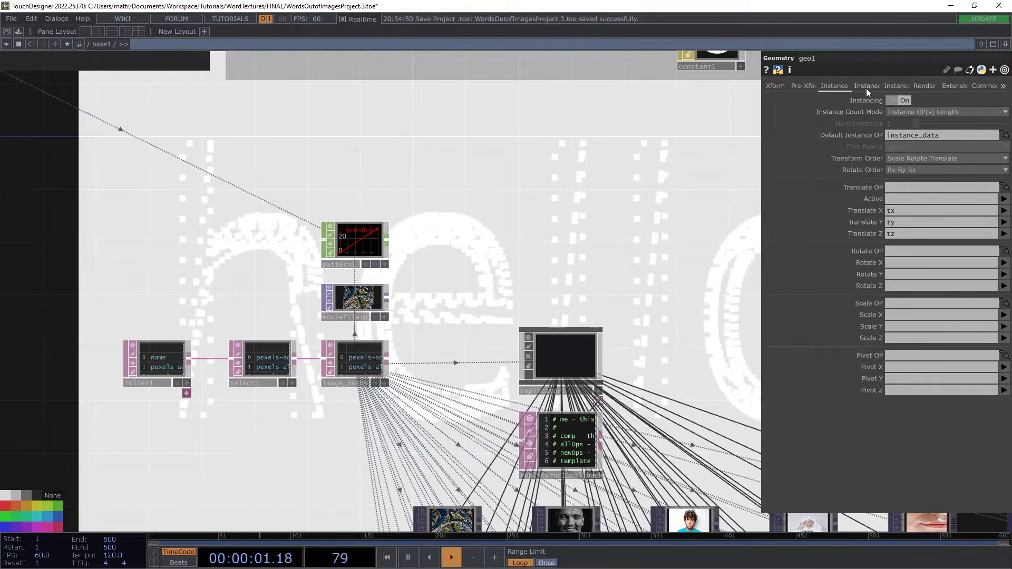
pyautogui.click(866, 85)
pyautogui.scroll(-4, 968, 264)
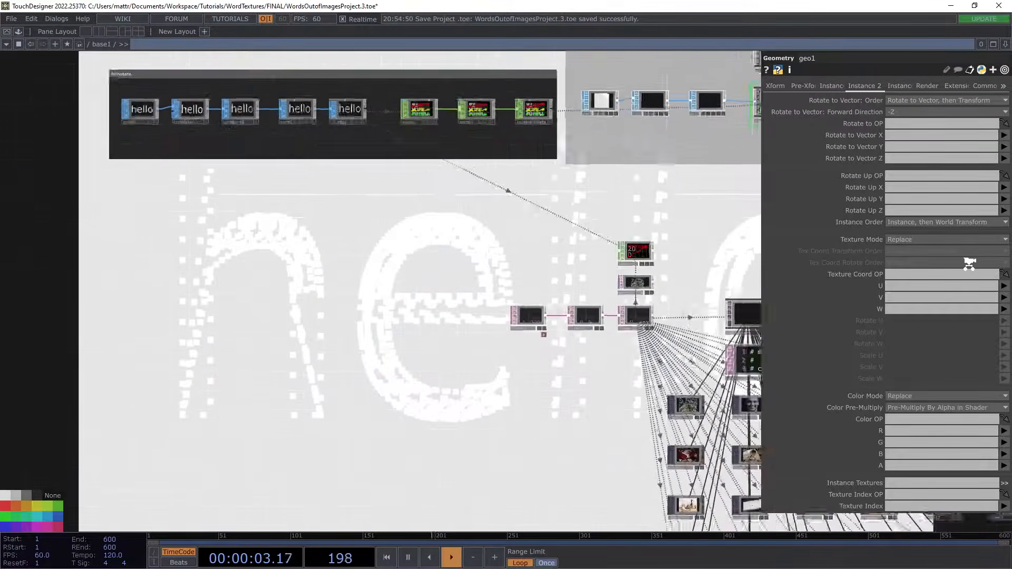
pyautogui.scroll(4, 968, 264)
pyautogui.moveTo(605, 245); pyautogui.dragTo(562, 259)
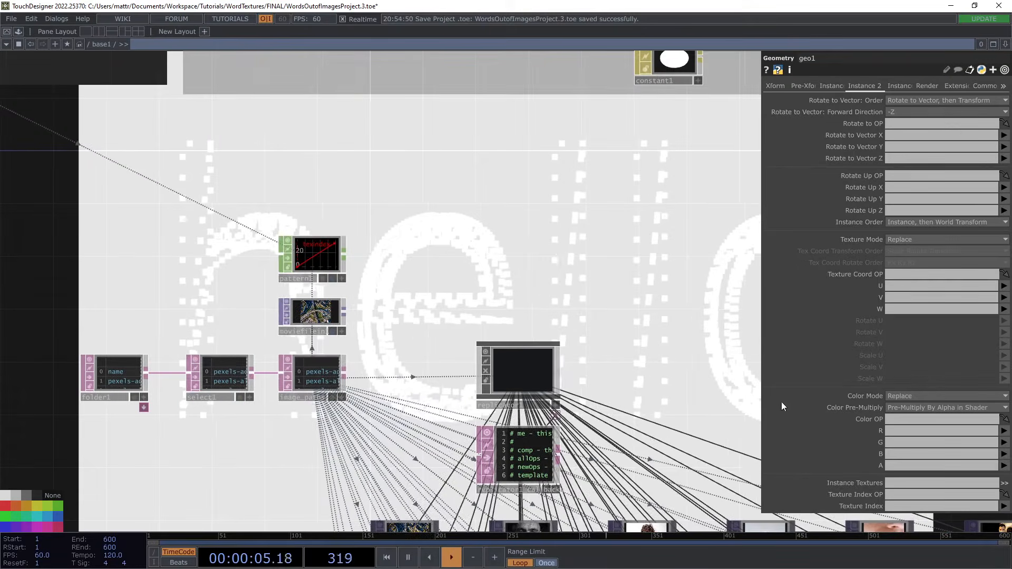
pyautogui.moveTo(619, 359); pyautogui.dragTo(608, 248)
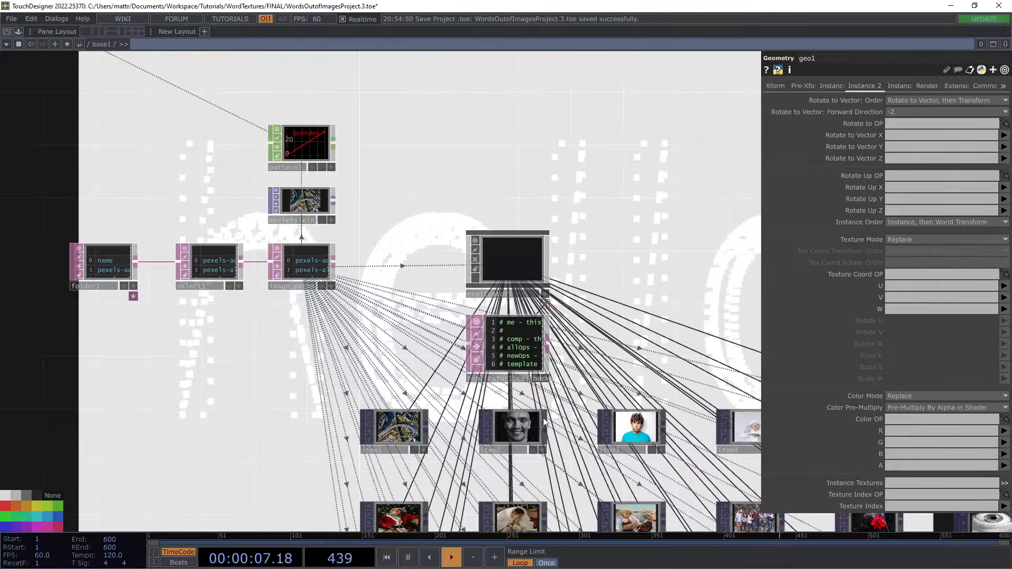
pyautogui.moveTo(678, 296); pyautogui.dragTo(571, 242)
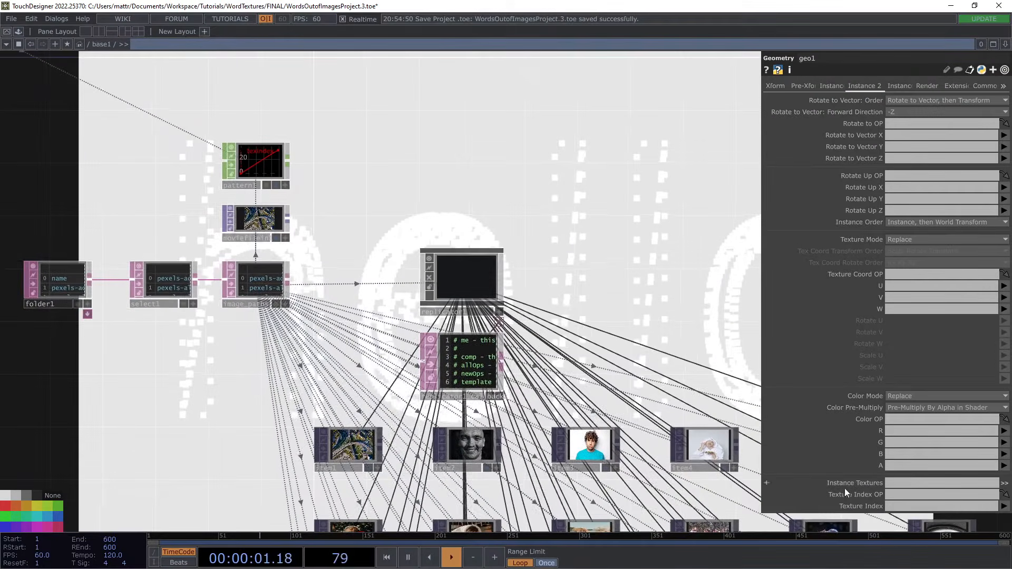
pyautogui.write('item')
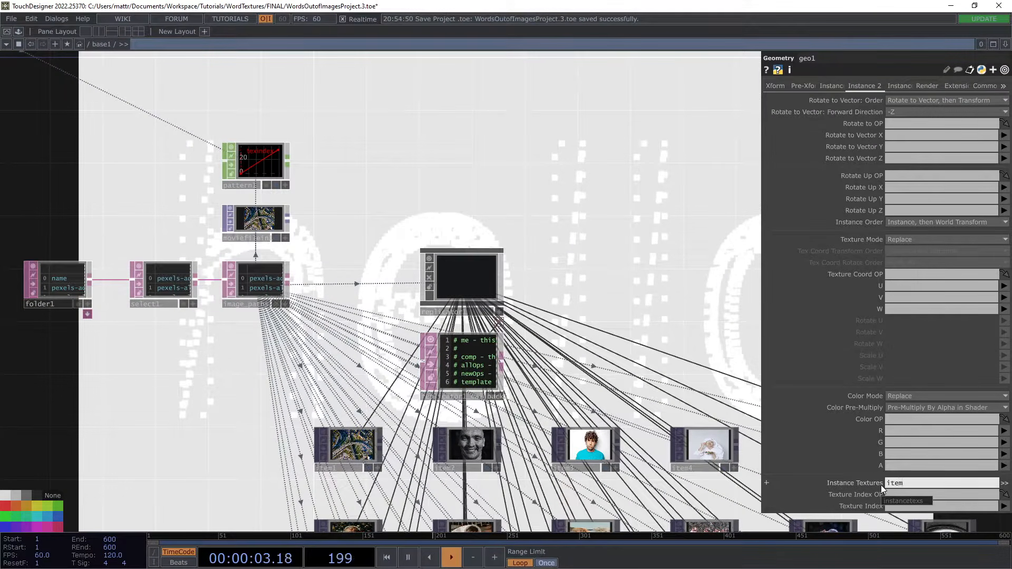
pyautogui.write('*')
pyautogui.press('Return')
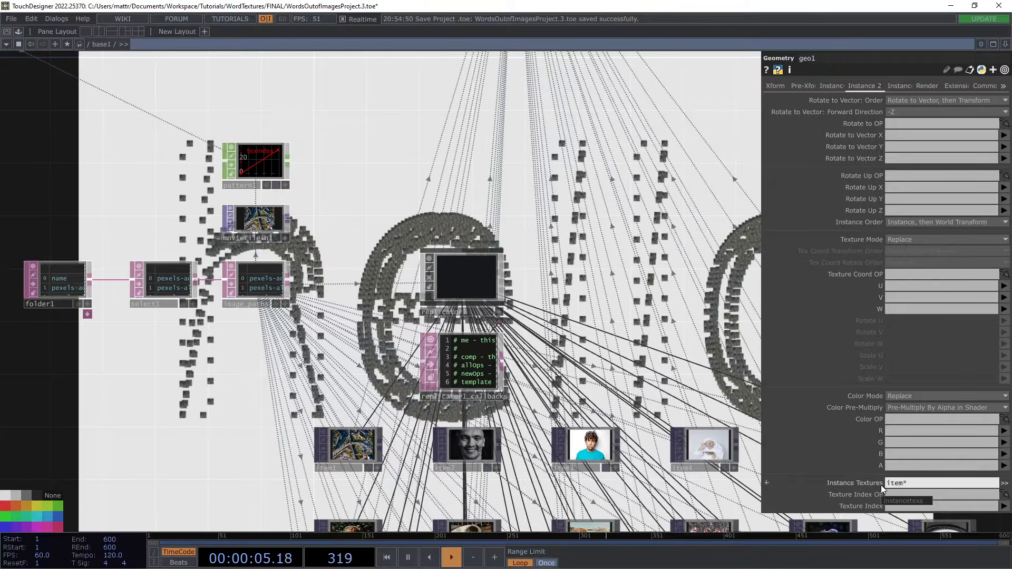
# Step: Assign the pattern1 CHOP as the Geometry COMP's Texture Index OP and choose texindex as the Texture Index
pyautogui.moveTo(622, 191); pyautogui.dragTo(515, 331)
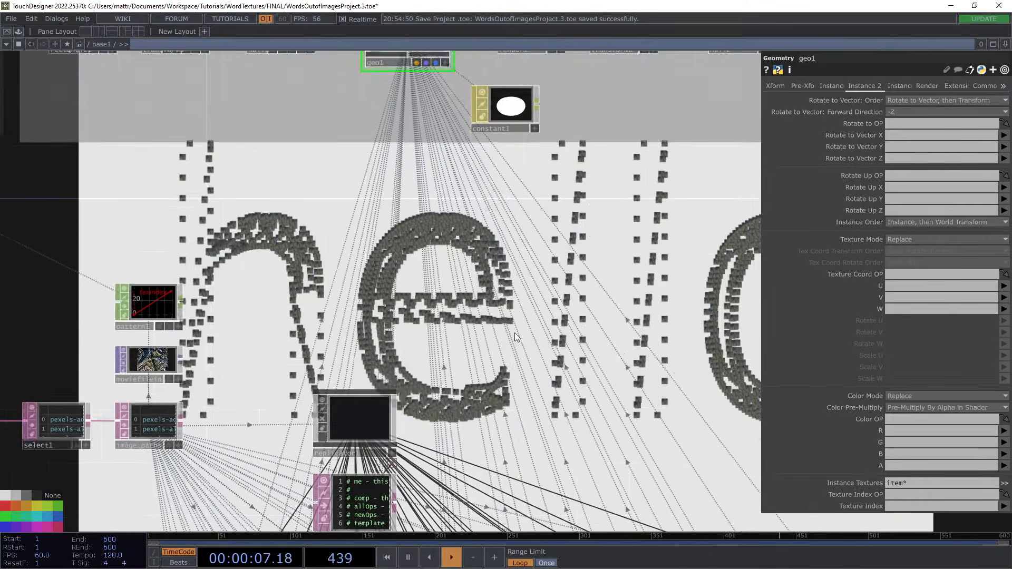
pyautogui.moveTo(249, 286); pyautogui.dragTo(270, 256)
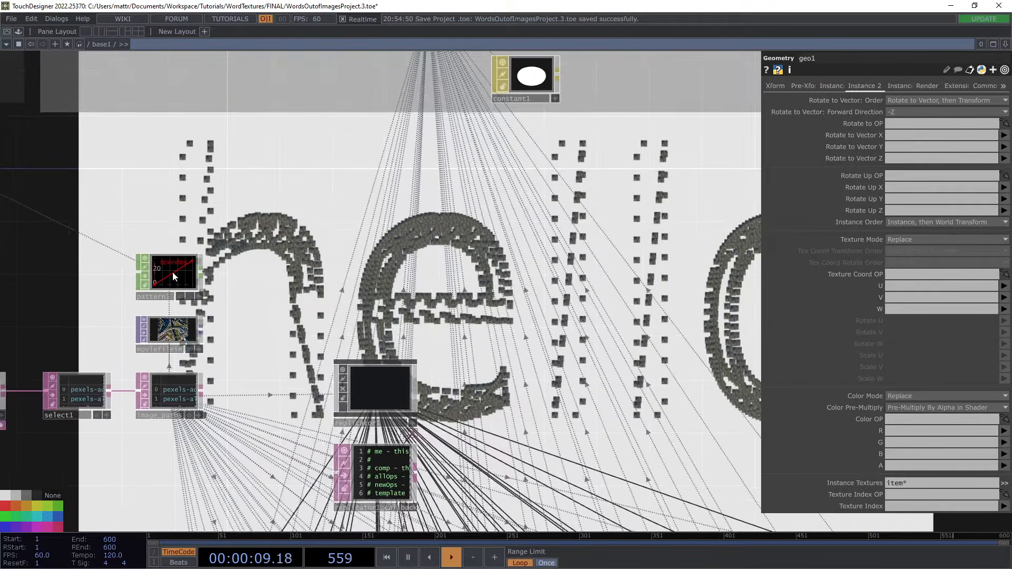
pyautogui.moveTo(184, 300); pyautogui.dragTo(906, 492)
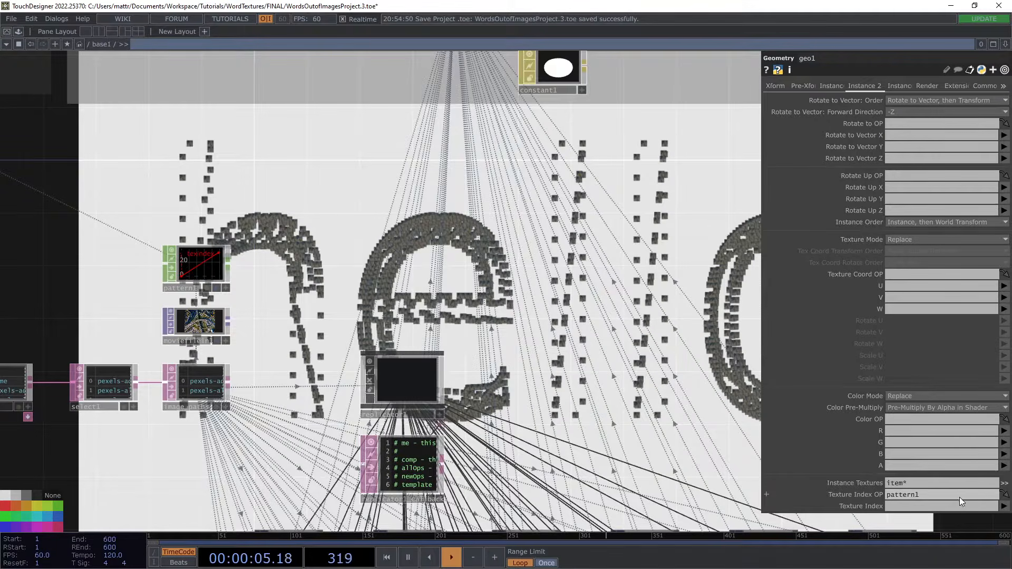
pyautogui.click(1004, 506)
pyautogui.click(995, 517)
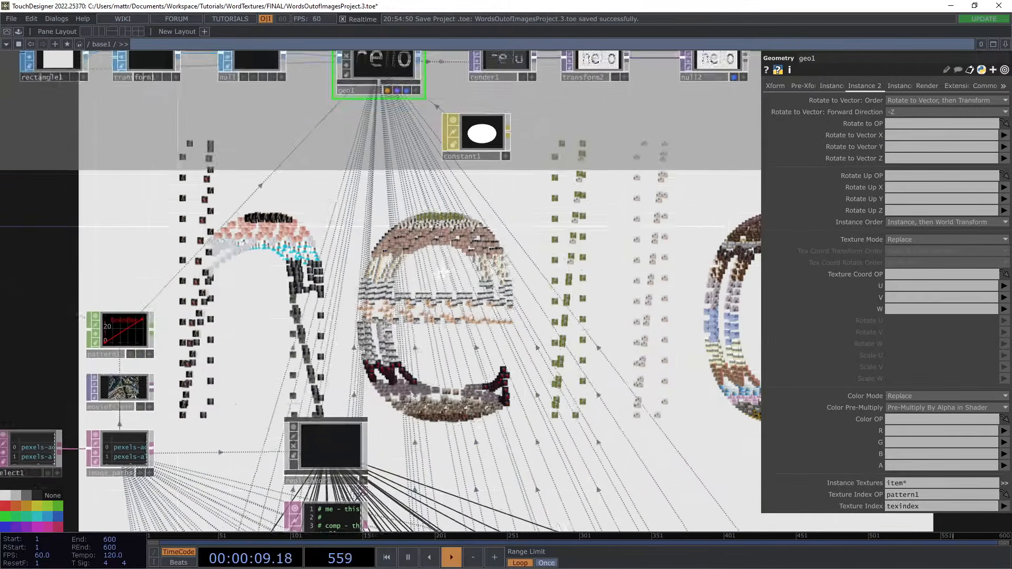
# Step: Increase the Uniform Scale of the Transform SOP after the rectangle to enlarge the instanced images
pyautogui.scroll(-7, 166, 271)
pyautogui.moveTo(47, 349); pyautogui.dragTo(435, 350)
pyautogui.moveTo(461, 272); pyautogui.dragTo(367, 325)
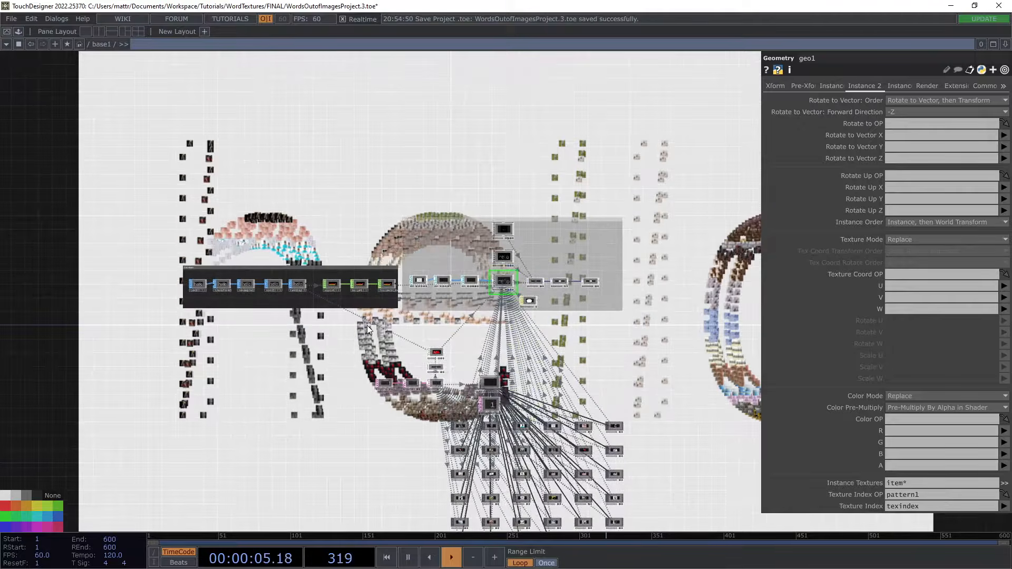
pyautogui.scroll(5, 407, 353)
pyautogui.scroll(1, 477, 236)
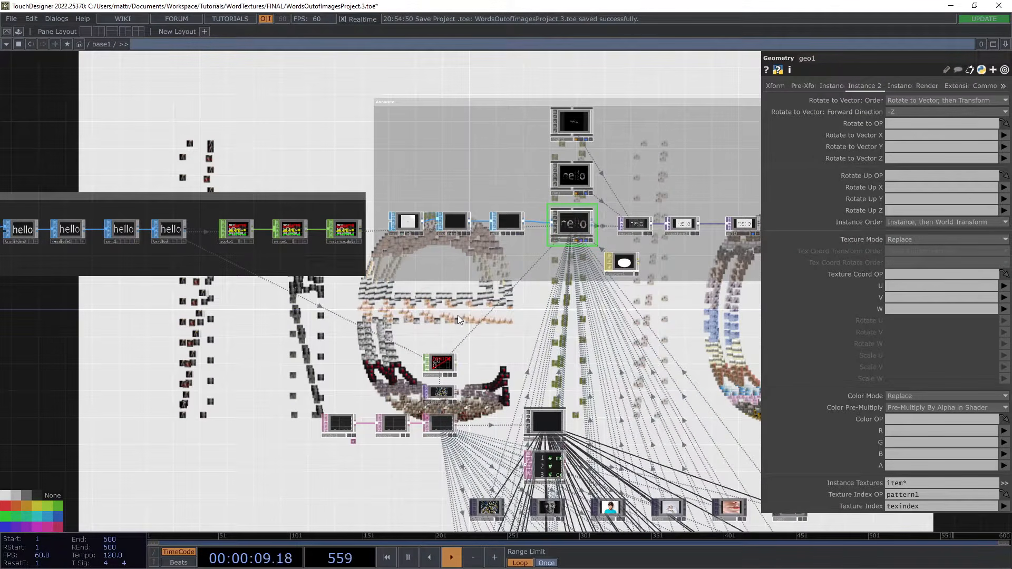
pyautogui.click(458, 219)
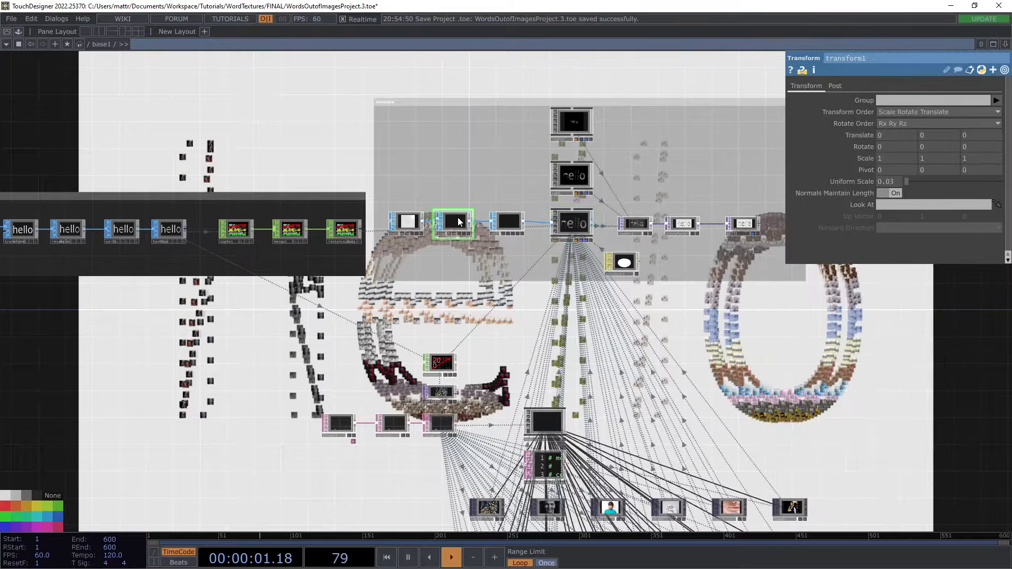
pyautogui.moveTo(892, 181); pyautogui.dragTo(927, 195, button='middle')
# Step: Enlarge and reposition the text with the transform3 SOP, using scale 1.2 by 1.5 and translate -1.9, -0.8
pyautogui.moveTo(195, 394); pyautogui.dragTo(343, 450)
pyautogui.scroll(5, 182, 273)
pyautogui.moveTo(210, 443); pyautogui.dragTo(289, 428)
pyautogui.click(232, 285)
pyautogui.moveTo(651, 85); pyautogui.dragTo(533, 348)
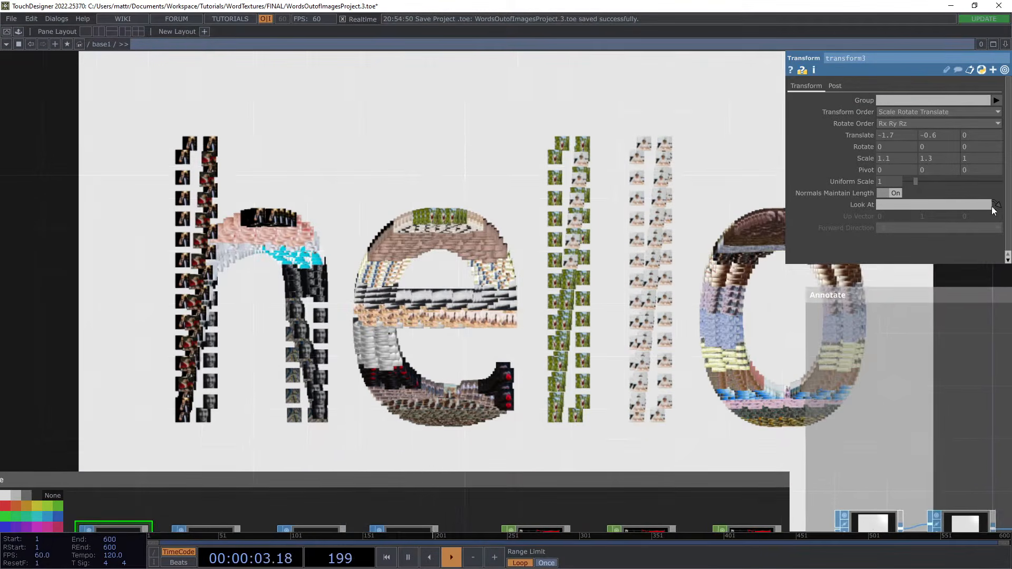
pyautogui.moveTo(930, 158); pyautogui.dragTo(936, 125)
pyautogui.moveTo(936, 125); pyautogui.dragTo(943, 125, button='middle')
pyautogui.moveTo(883, 157); pyautogui.dragTo(886, 136, button='middle')
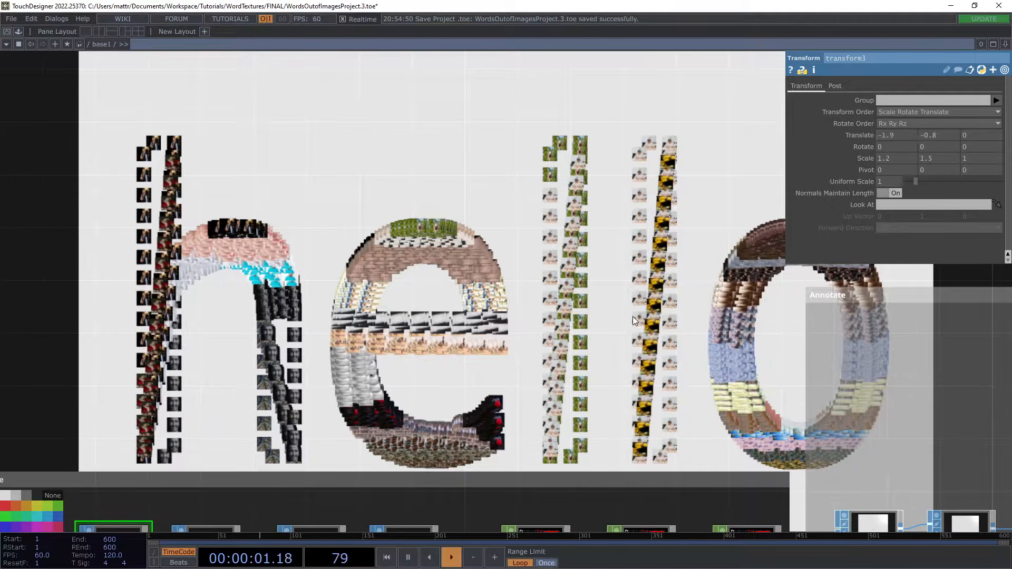
# Step: Drive the Phase of the pattern1 CHOP with the expression absTime.seconds *.1
pyautogui.moveTo(627, 322); pyautogui.dragTo(533, 241)
pyautogui.scroll(-6, 533, 241)
pyautogui.moveTo(532, 412); pyautogui.dragTo(510, 286)
pyautogui.scroll(5, 490, 259)
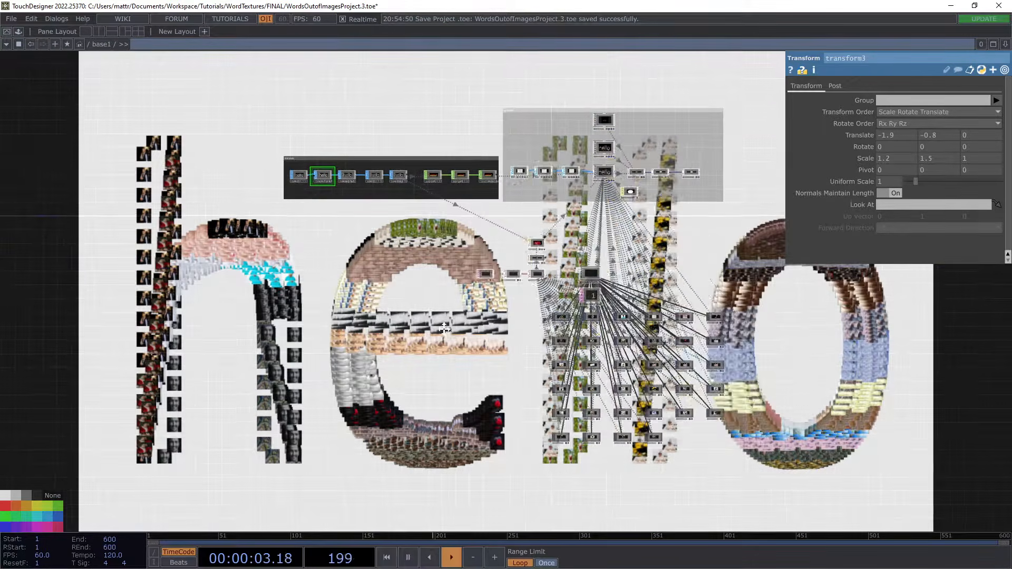
pyautogui.scroll(2, 610, 191)
pyautogui.moveTo(604, 217); pyautogui.dragTo(542, 285)
pyautogui.scroll(6, 510, 240)
pyautogui.scroll(4, 444, 292)
pyautogui.click(430, 318)
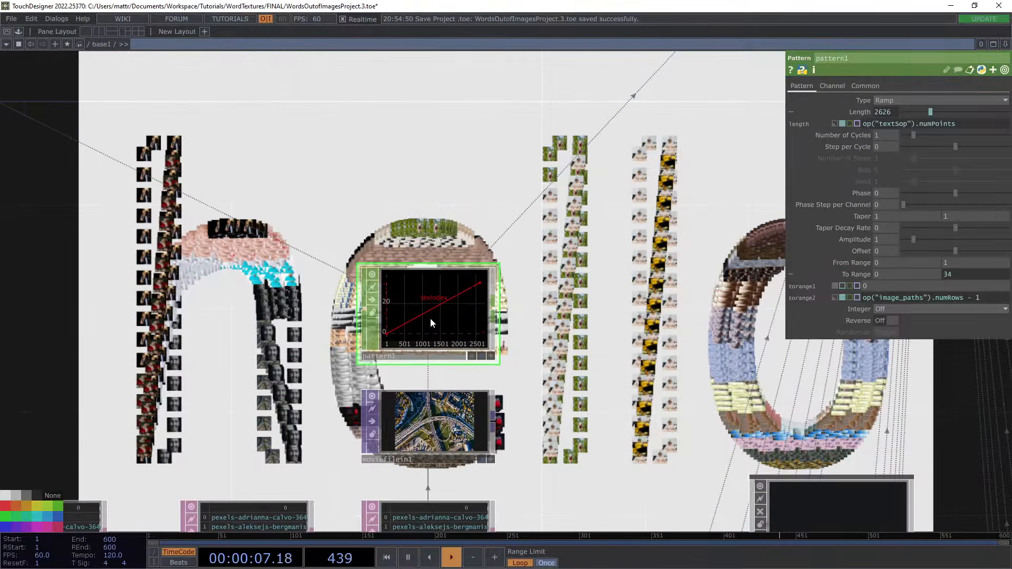
pyautogui.moveTo(956, 193); pyautogui.dragTo(936, 200)
pyautogui.click(865, 193)
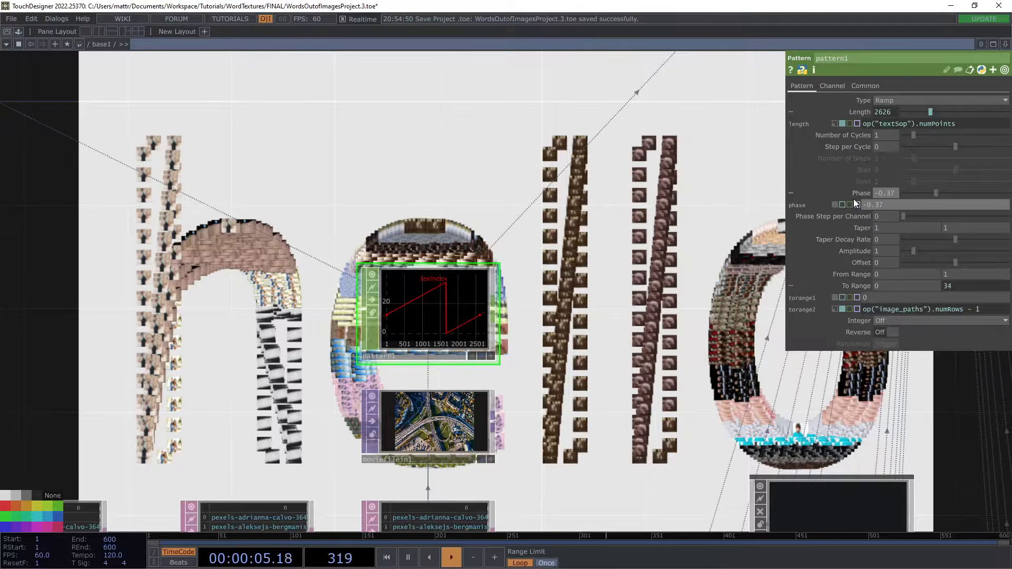
pyautogui.click(842, 204)
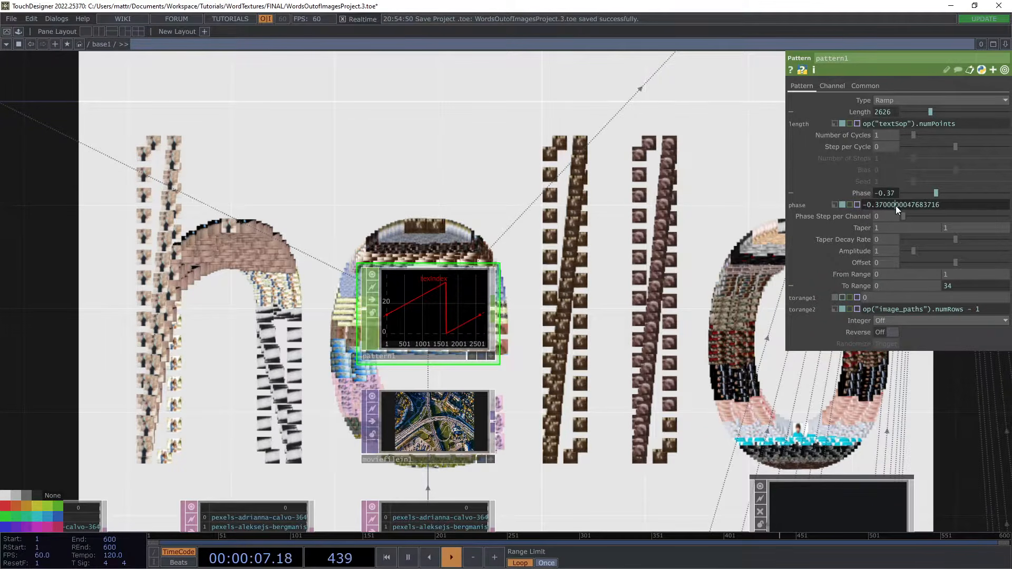
pyautogui.write('absTime.seconds *.1')
pyautogui.press('Return')
# Step: Examine how the images cycle through the letters of the word in the background render
pyautogui.moveTo(391, 237); pyautogui.dragTo(358, 320)
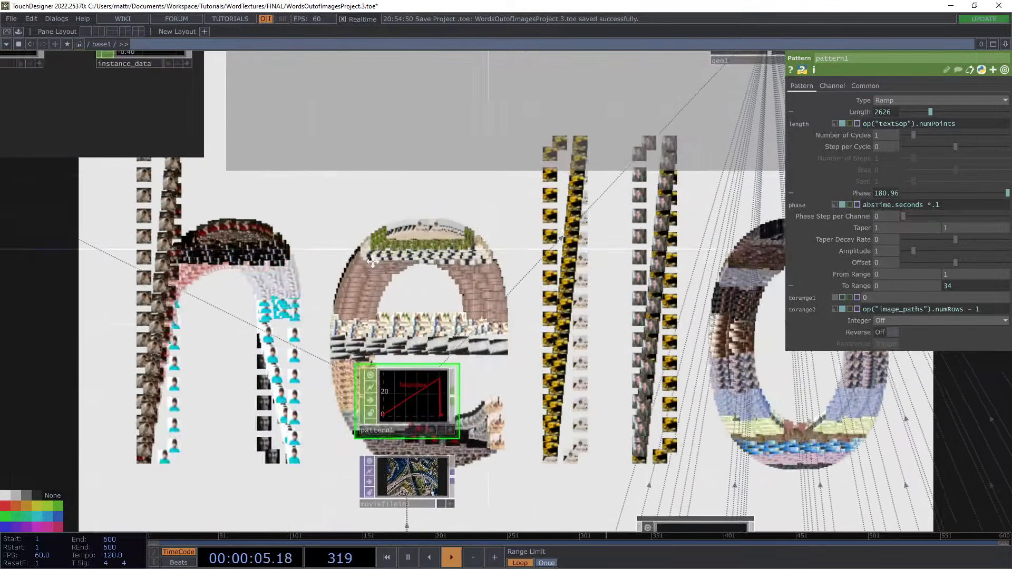
pyautogui.scroll(-5, 372, 264)
pyautogui.moveTo(372, 264); pyautogui.dragTo(372, 242)
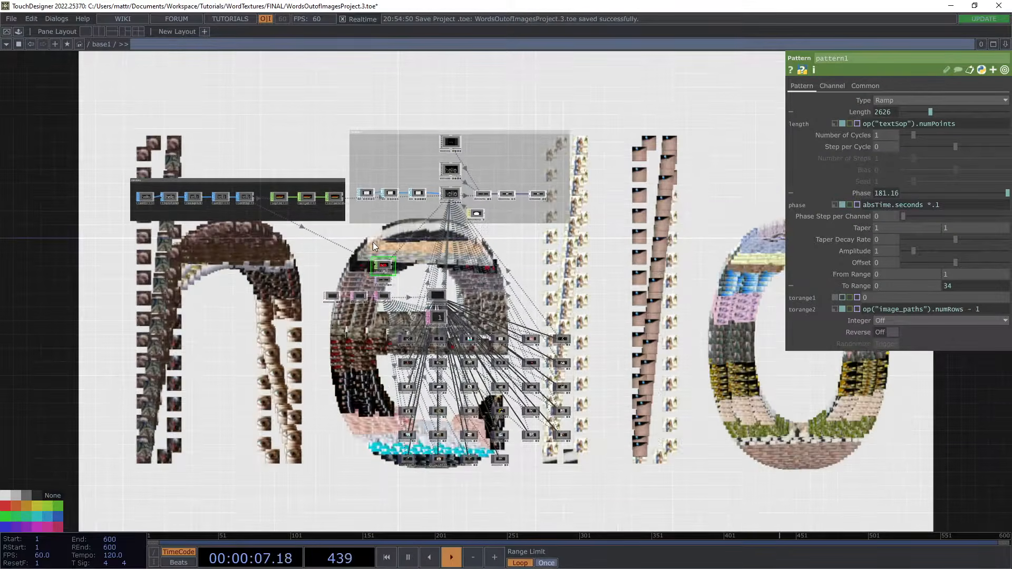
pyautogui.moveTo(607, 253); pyautogui.dragTo(595, 255)
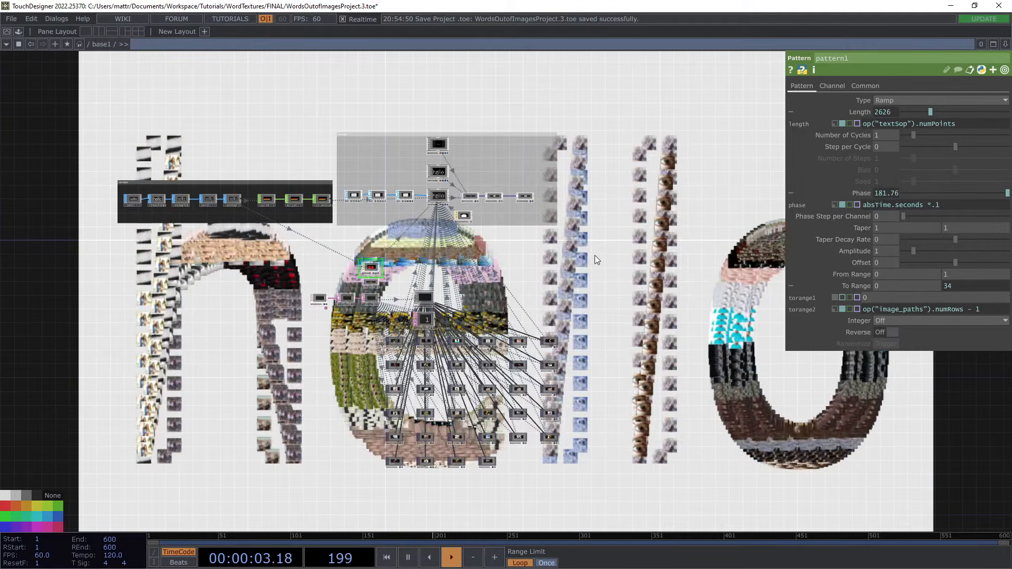
pyautogui.moveTo(594, 255); pyautogui.dragTo(373, 154)
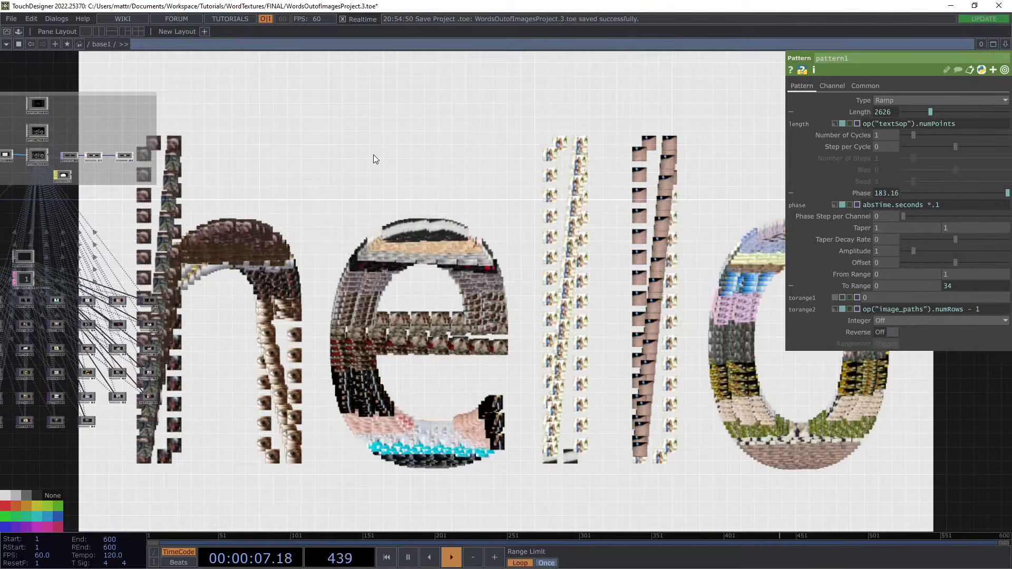
# Step: Densify the text points in the Resample SOP by enabling Maximum Segments at 50 with a segment length of 0.05
pyautogui.moveTo(227, 216); pyautogui.dragTo(519, 203)
pyautogui.moveTo(80, 230); pyautogui.dragTo(111, 281)
pyautogui.scroll(5, 131, 224)
pyautogui.scroll(2, 131, 224)
pyautogui.moveTo(158, 150)
pyautogui.mouseDown()
pyautogui.moveTo(171, 166)
pyautogui.moveTo(210, 143)
pyautogui.moveTo(236, 144)
pyautogui.mouseUp()
pyautogui.moveTo(274, 281); pyautogui.dragTo(298, 224)
pyautogui.click(284, 170)
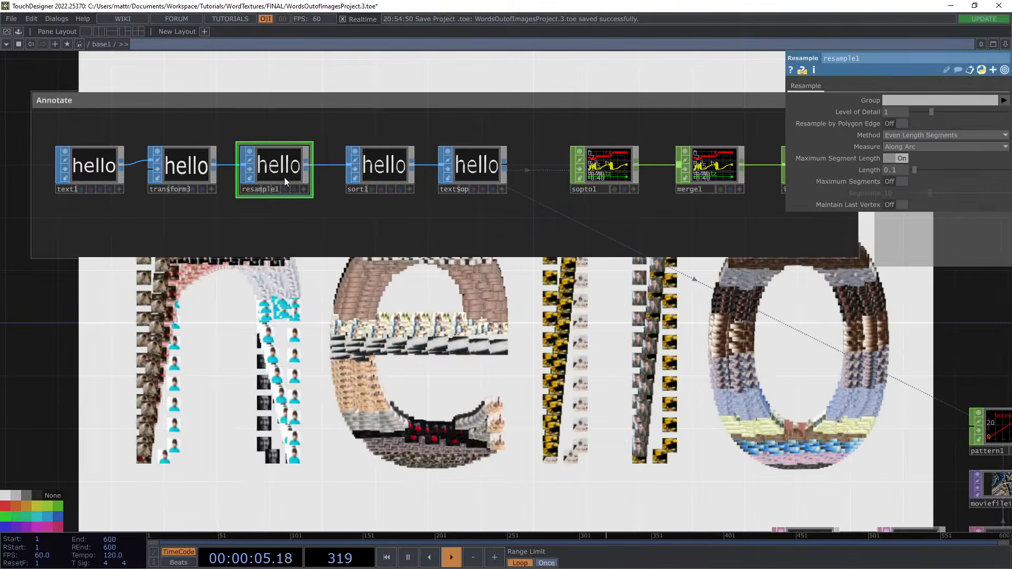
pyautogui.scroll(-3, 284, 170)
pyautogui.moveTo(254, 170); pyautogui.dragTo(314, 360)
pyautogui.click(896, 184)
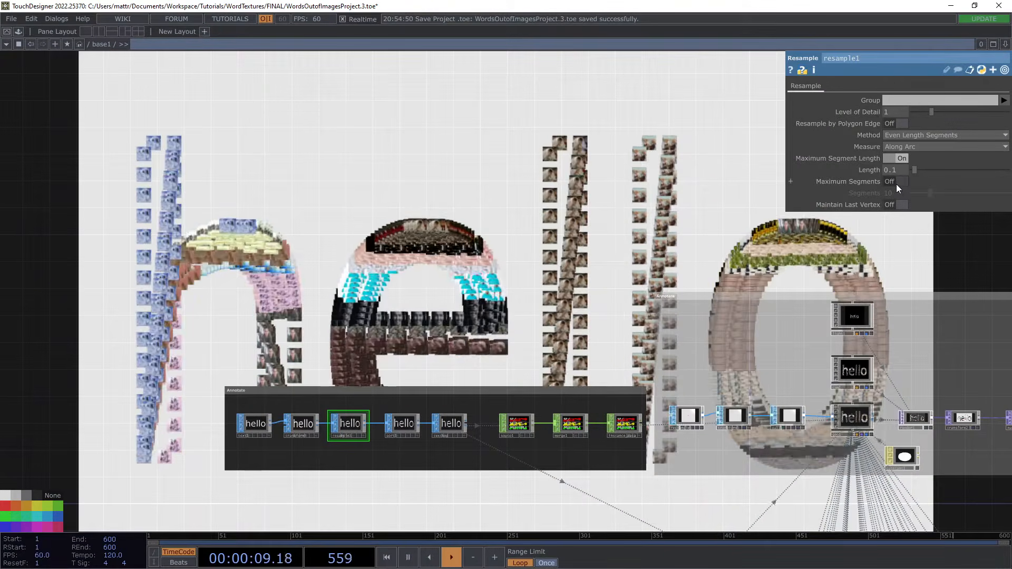
pyautogui.moveTo(931, 194); pyautogui.dragTo(1006, 195)
pyautogui.moveTo(898, 193); pyautogui.dragTo(872, 183, button='middle')
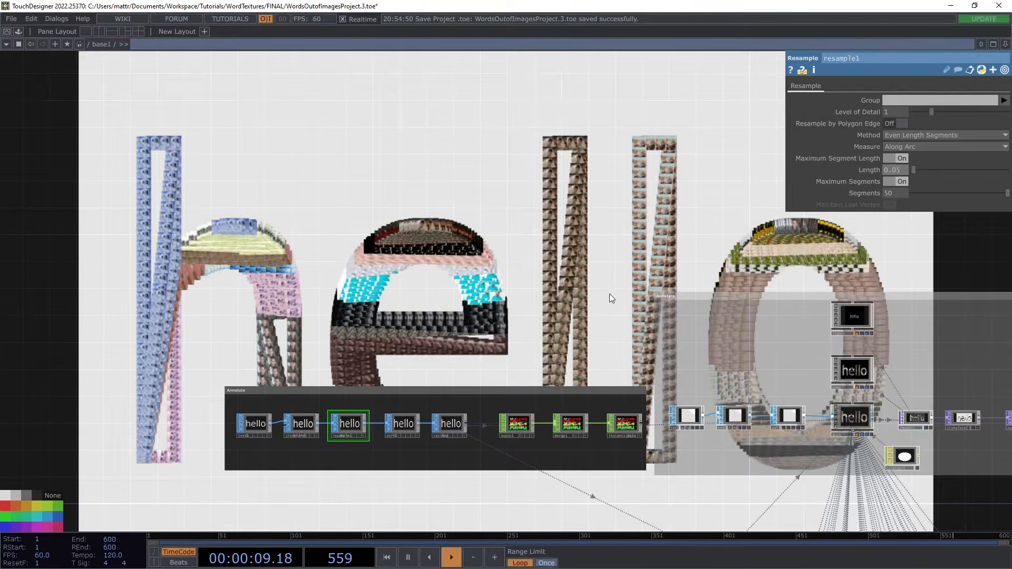
# Step: Examine the more densely filled letters and the network around the text and replicator operators
pyautogui.moveTo(609, 295); pyautogui.dragTo(574, 307)
pyautogui.moveTo(526, 280); pyautogui.dragTo(613, 357)
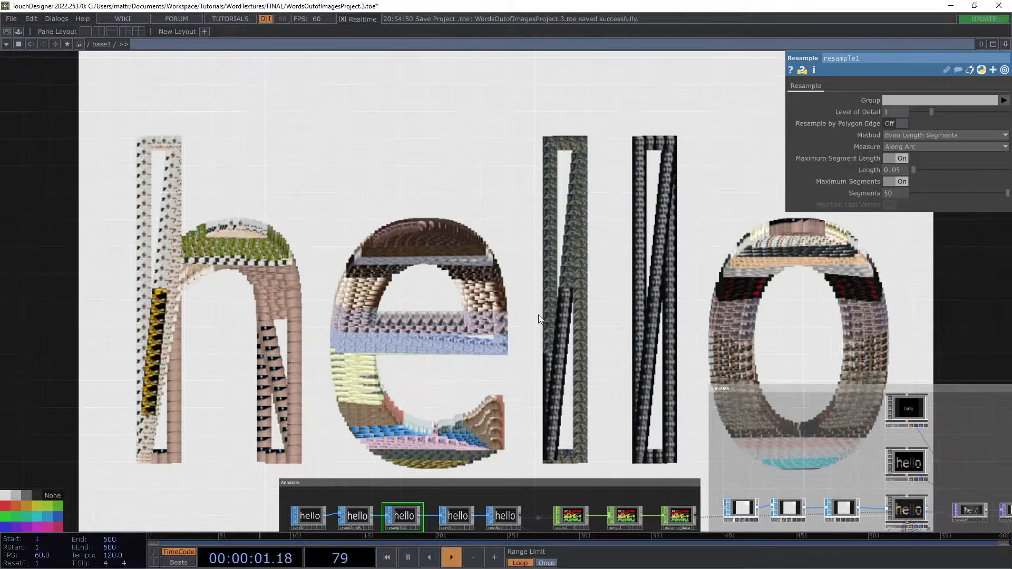
pyautogui.moveTo(464, 341); pyautogui.dragTo(426, 185)
pyautogui.scroll(-5, 463, 213)
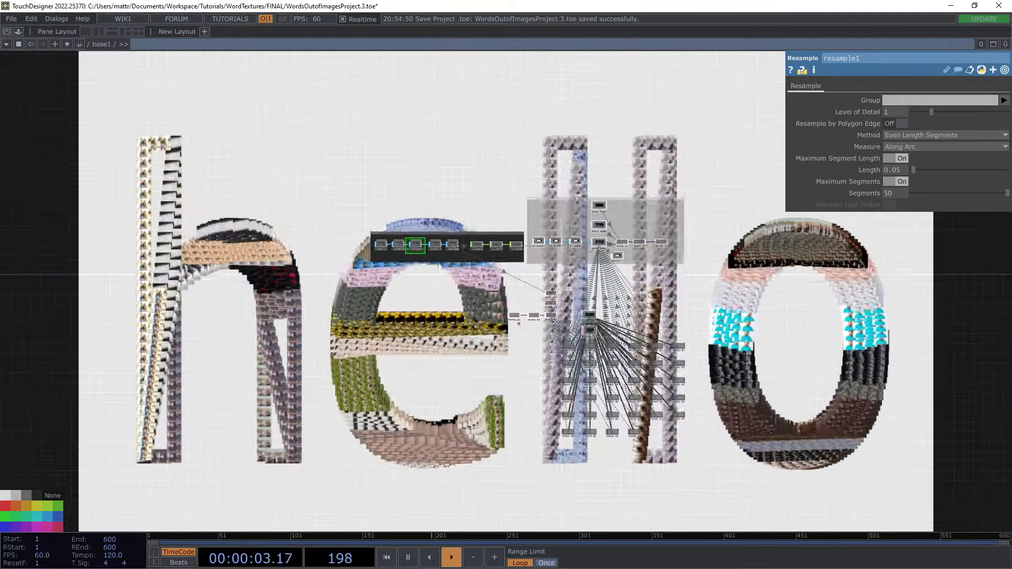
pyautogui.moveTo(437, 262); pyautogui.dragTo(441, 230)
pyautogui.scroll(4, 442, 230)
pyautogui.moveTo(394, 275); pyautogui.dragTo(397, 229)
pyautogui.scroll(4, 395, 220)
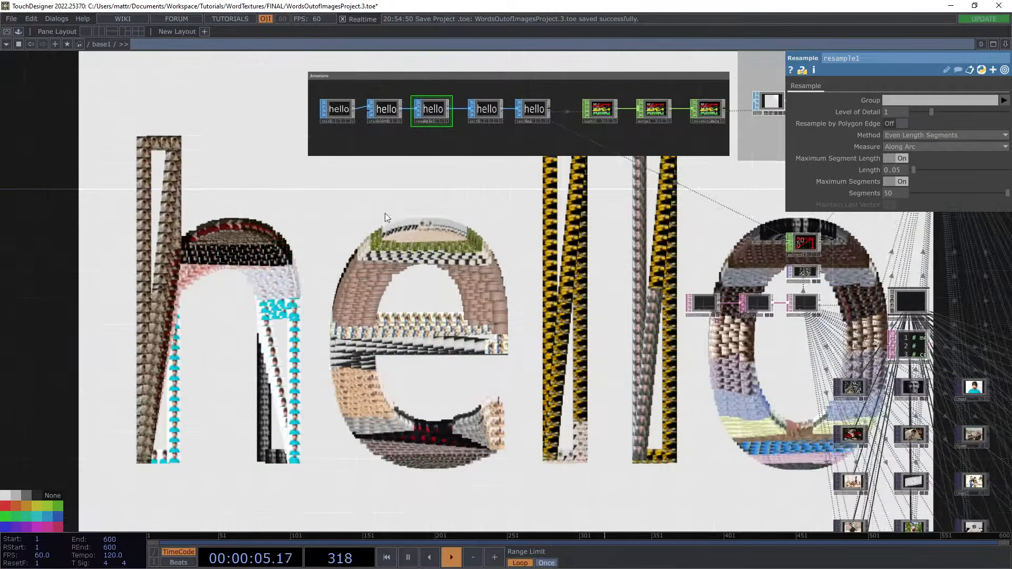
pyautogui.moveTo(669, 294); pyautogui.dragTo(627, 284)
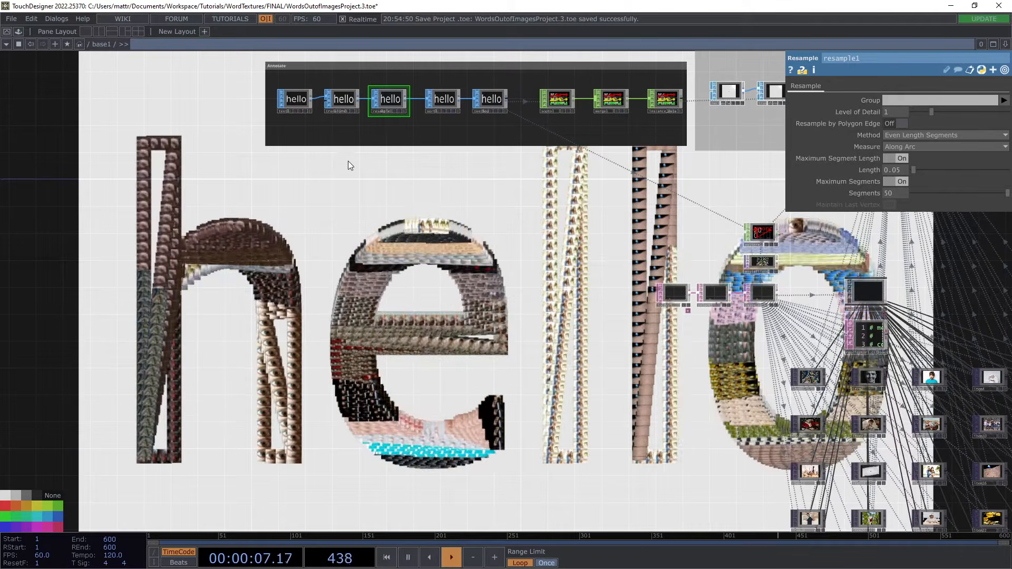
pyautogui.moveTo(434, 268); pyautogui.dragTo(436, 264)
# Step: Duplicate the pattern1 CHOP and place the copy below the annotated text chain
pyautogui.moveTo(814, 260); pyautogui.dragTo(577, 320)
pyautogui.scroll(2, 521, 291)
pyautogui.scroll(2, 522, 290)
pyautogui.click(524, 285)
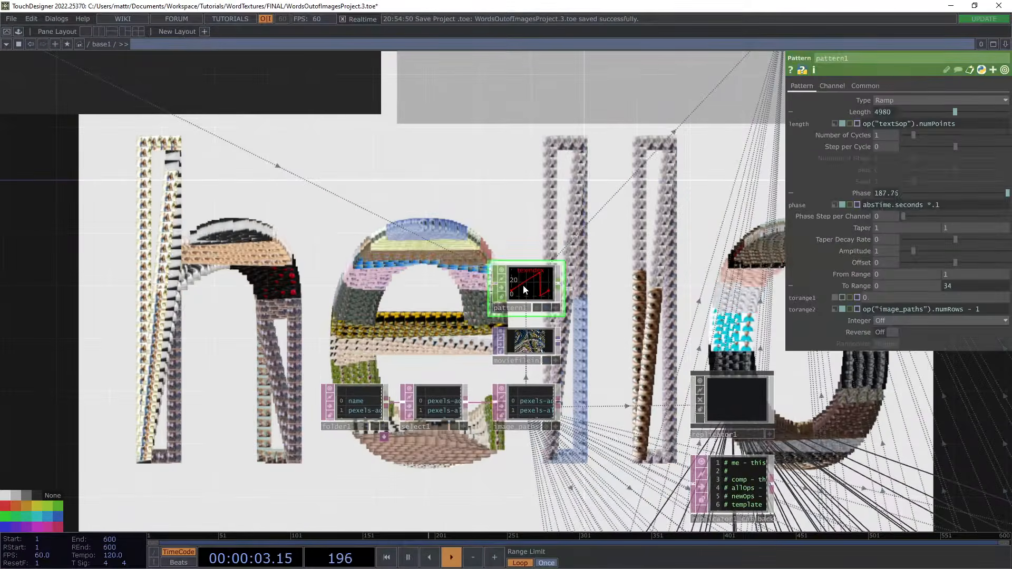
pyautogui.hotkey('ctrl', 'c')
pyautogui.moveTo(111, 235); pyautogui.dragTo(361, 248)
pyautogui.scroll(-1, 361, 247)
pyautogui.scroll(-1, 360, 248)
pyautogui.moveTo(166, 215); pyautogui.dragTo(334, 209)
pyautogui.hotkey('ctrl', 'v')
pyautogui.moveTo(170, 224); pyautogui.dragTo(262, 281)
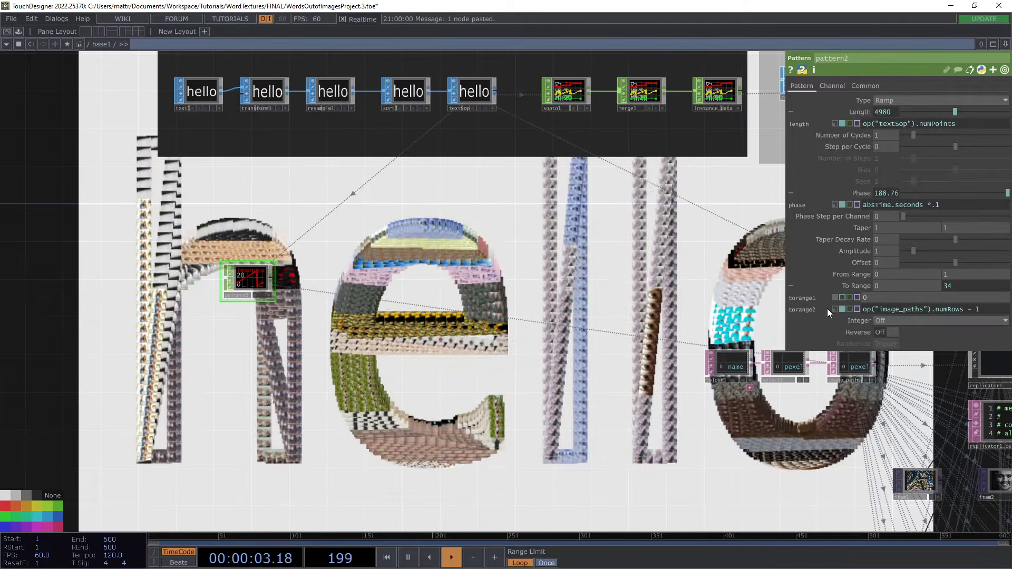
# Step: Set the upper end of pattern2's To Range to a constant 1 and name its channel scale
pyautogui.click(834, 309)
pyautogui.click(889, 309)
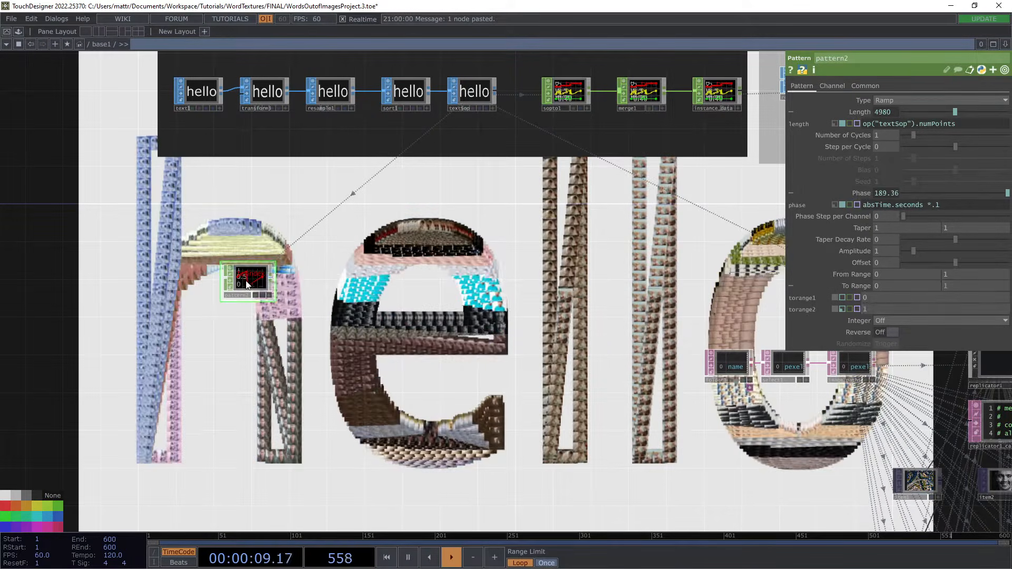
pyautogui.click(837, 85)
pyautogui.click(899, 97)
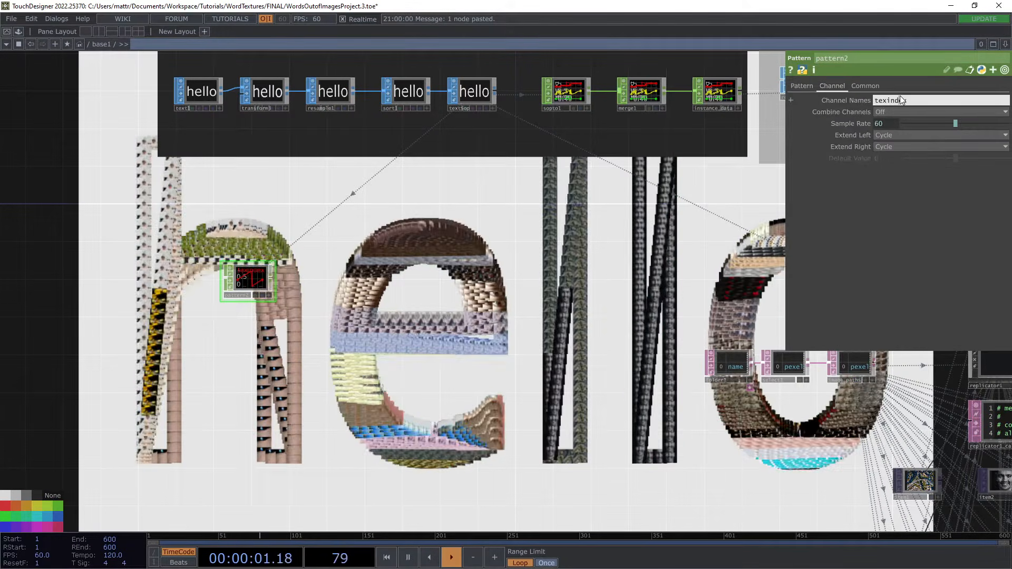
pyautogui.write('scale')
pyautogui.press('Return')
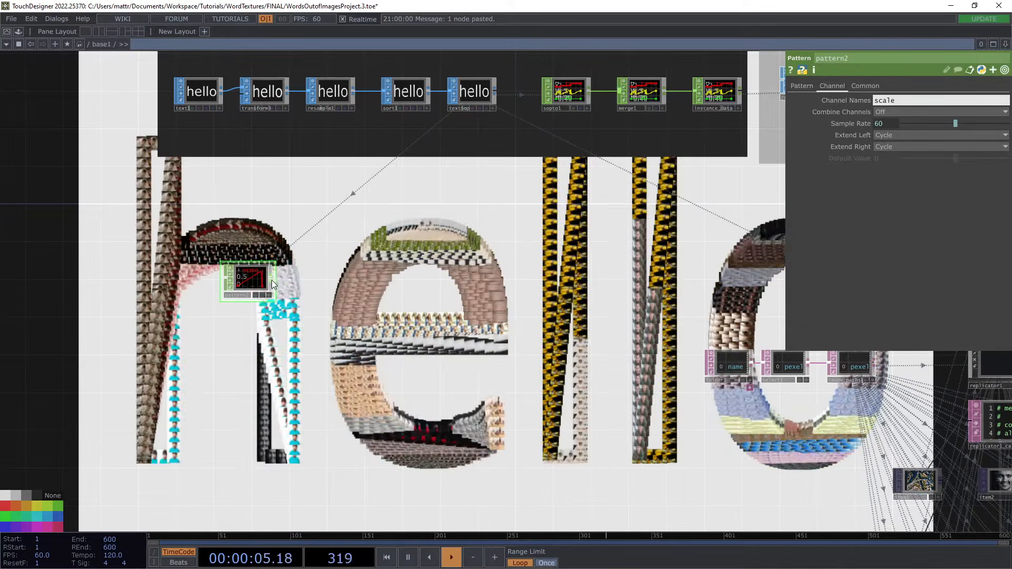
# Step: Chain a Math CHOP and a Switch CHOP after pattern2
pyautogui.click(274, 278)
pyautogui.click(313, 205)
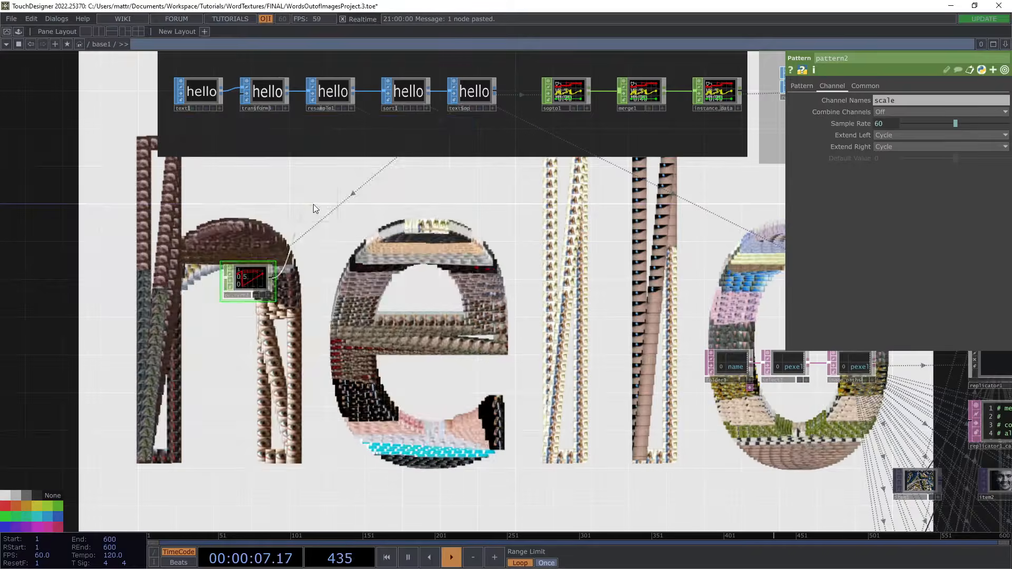
pyautogui.click(315, 280)
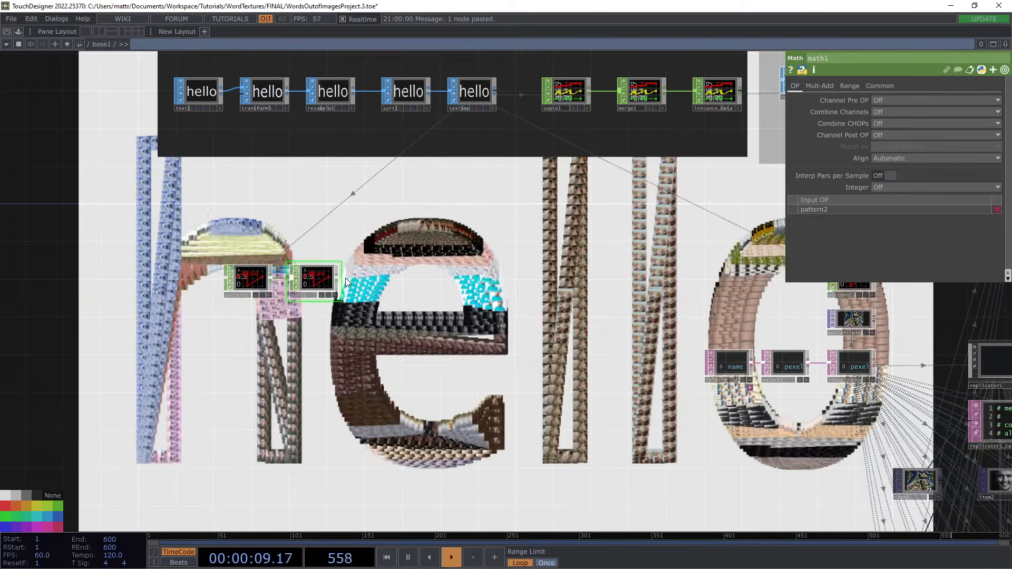
pyautogui.click(340, 276)
pyautogui.write('sw')
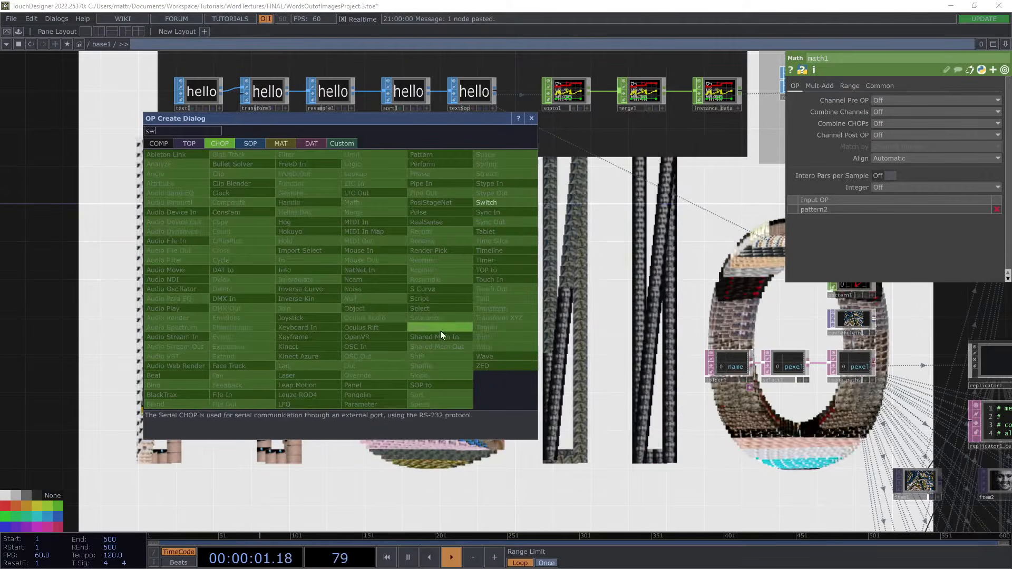
pyautogui.click(492, 204)
pyautogui.click(387, 282)
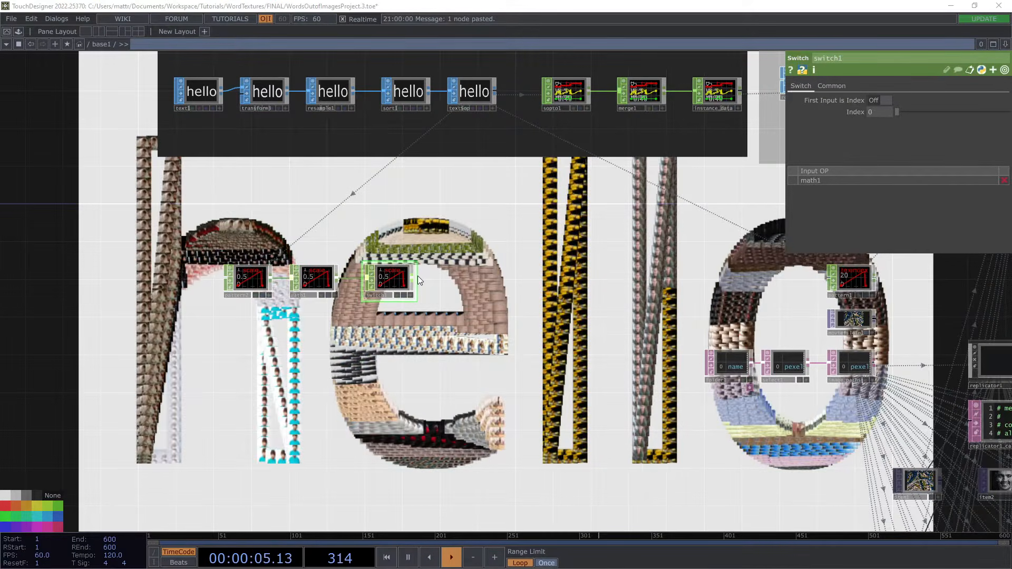
# Step: Add a Null CHOP after switch1 and connect its output to the merge1 CHOP
pyautogui.click(417, 277)
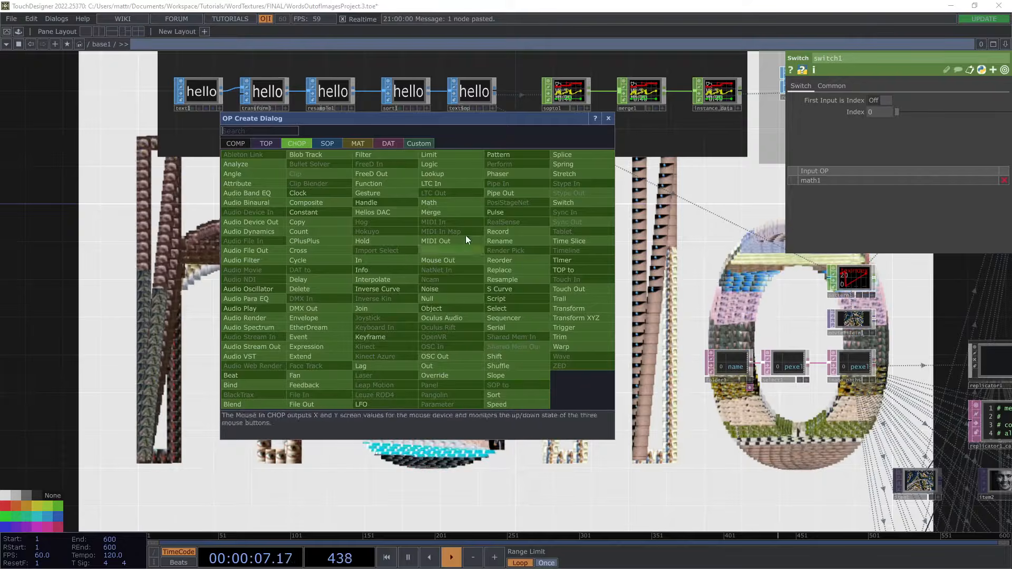
pyautogui.click(452, 297)
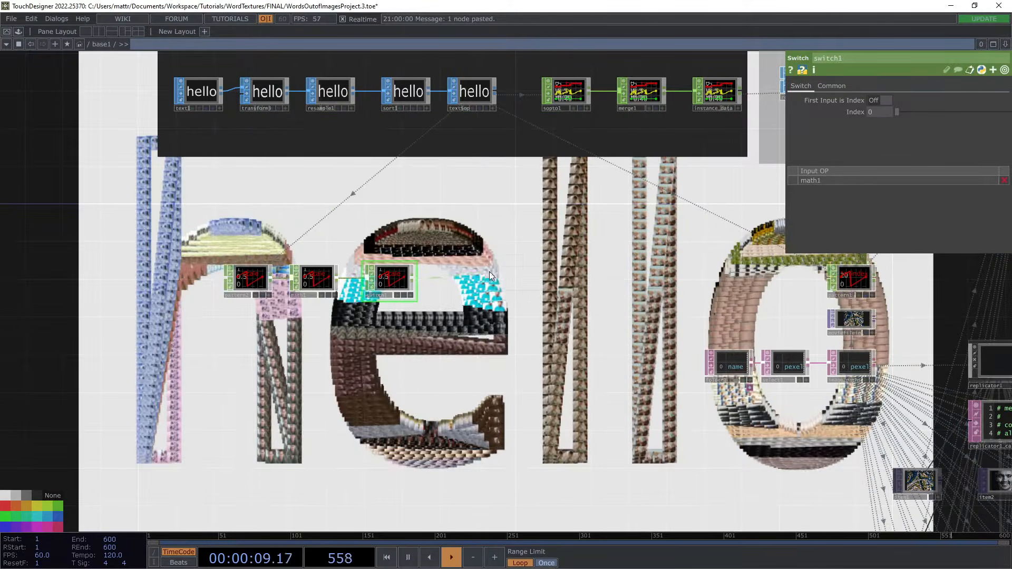
pyautogui.click(480, 276)
pyautogui.moveTo(481, 276); pyautogui.dragTo(481, 276)
pyautogui.moveTo(477, 240); pyautogui.dragTo(451, 271)
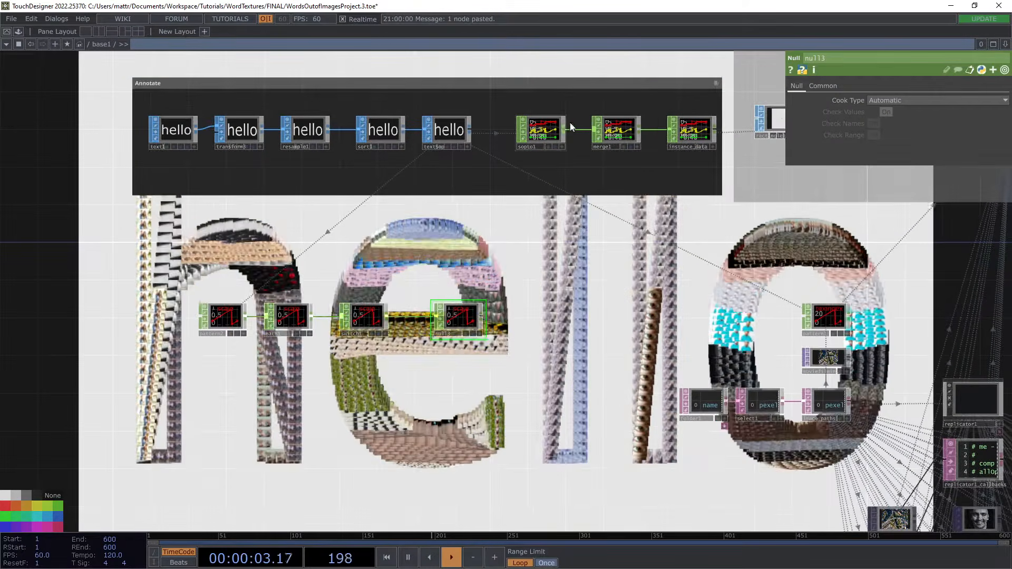
pyautogui.moveTo(481, 315); pyautogui.dragTo(594, 130)
# Step: Assign the scale channel to the instance Scale X, Scale Y and Scale Z of geo1
pyautogui.moveTo(864, 222); pyautogui.dragTo(576, 328)
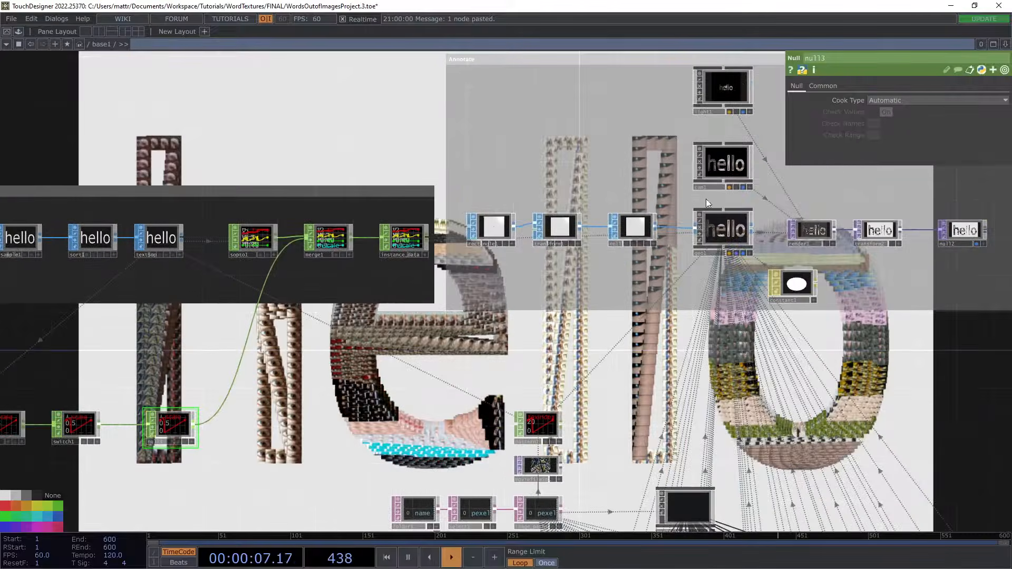
pyautogui.click(718, 231)
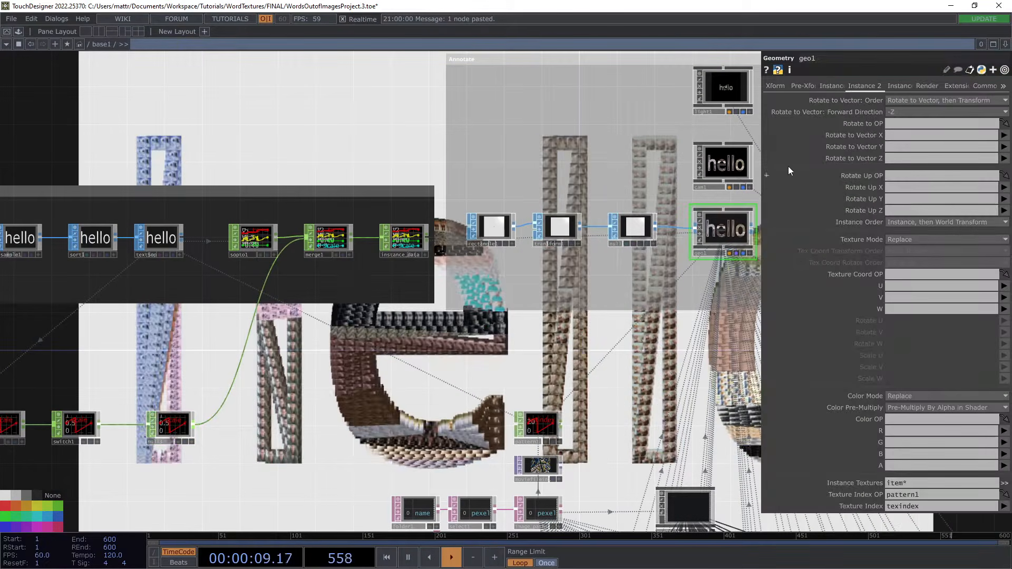
pyautogui.click(832, 86)
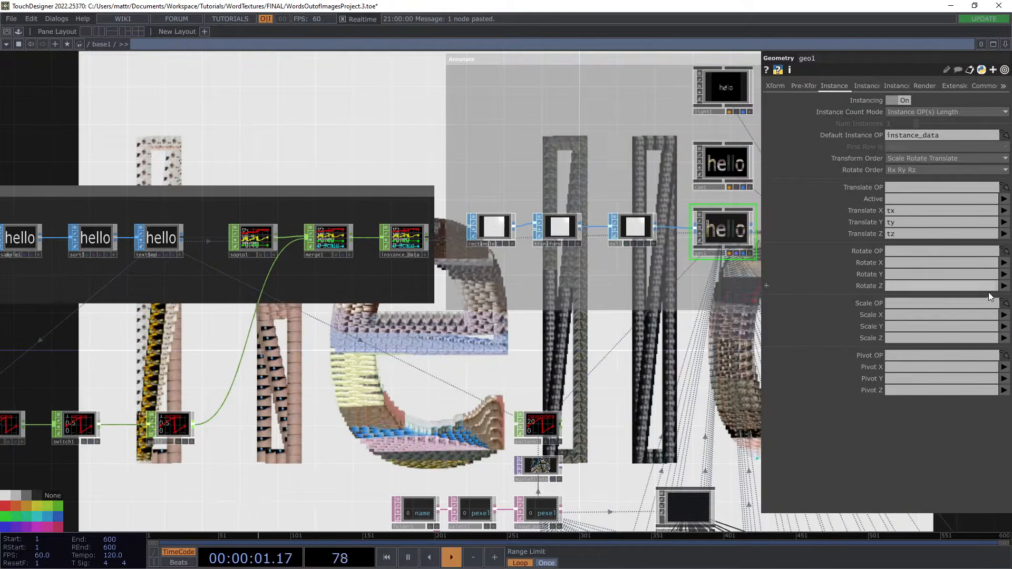
pyautogui.click(1003, 315)
pyautogui.click(1001, 358)
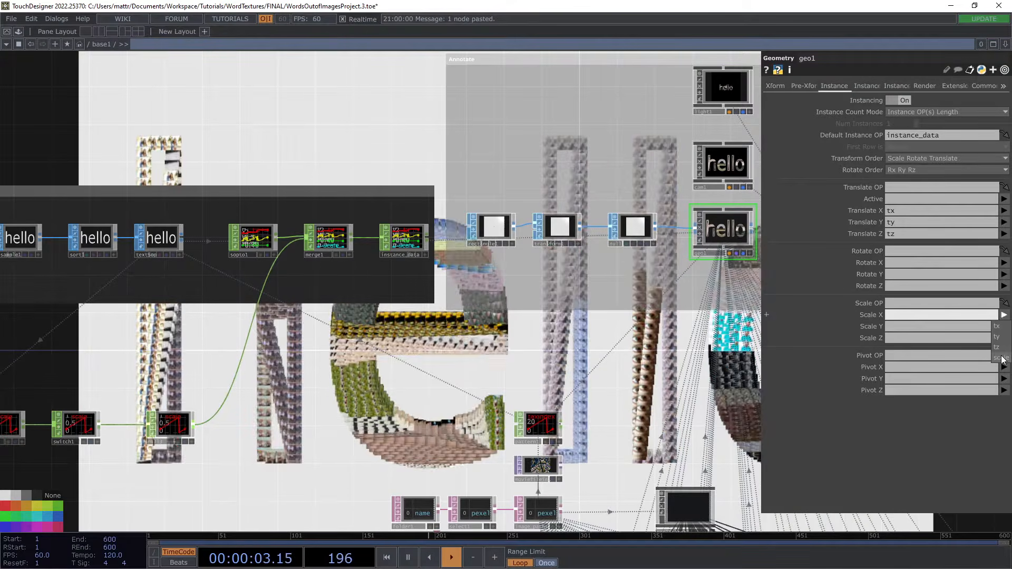
pyautogui.click(1004, 327)
pyautogui.click(1001, 369)
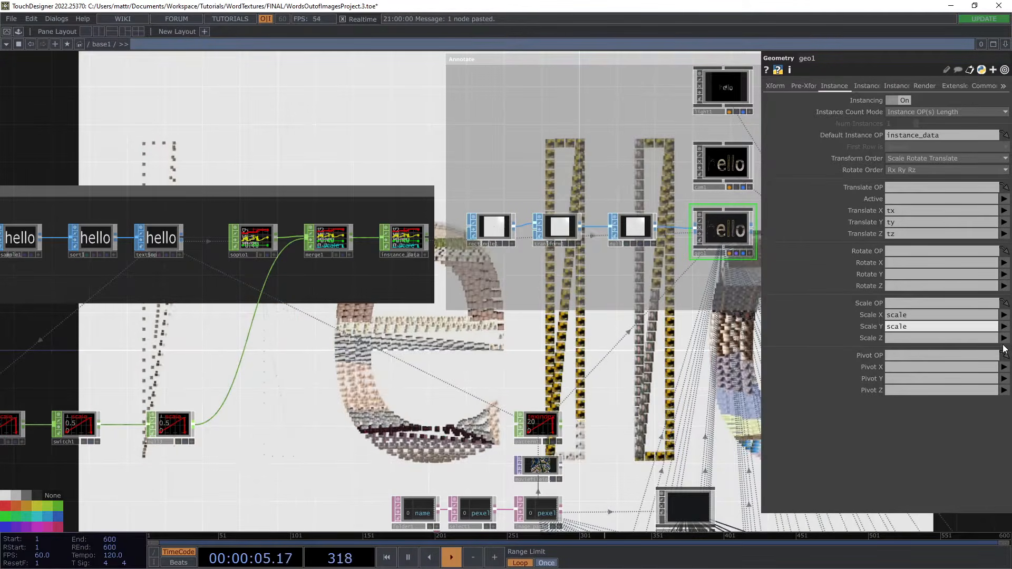
pyautogui.click(1003, 337)
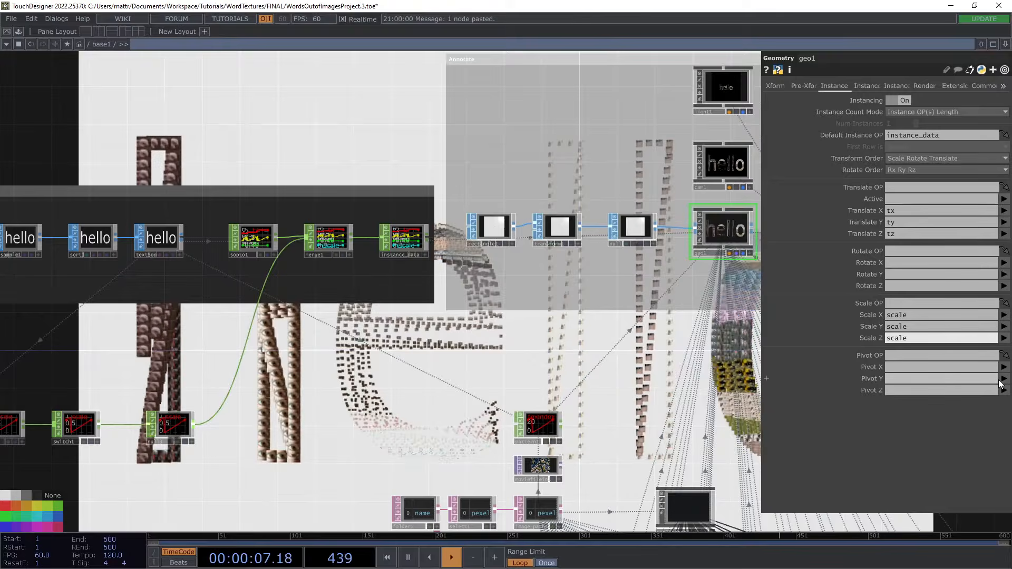
# Step: Examine how the scale ramp changes the image sizes across the letters in the background render
pyautogui.moveTo(297, 437); pyautogui.dragTo(523, 290)
pyautogui.scroll(-10, 523, 294)
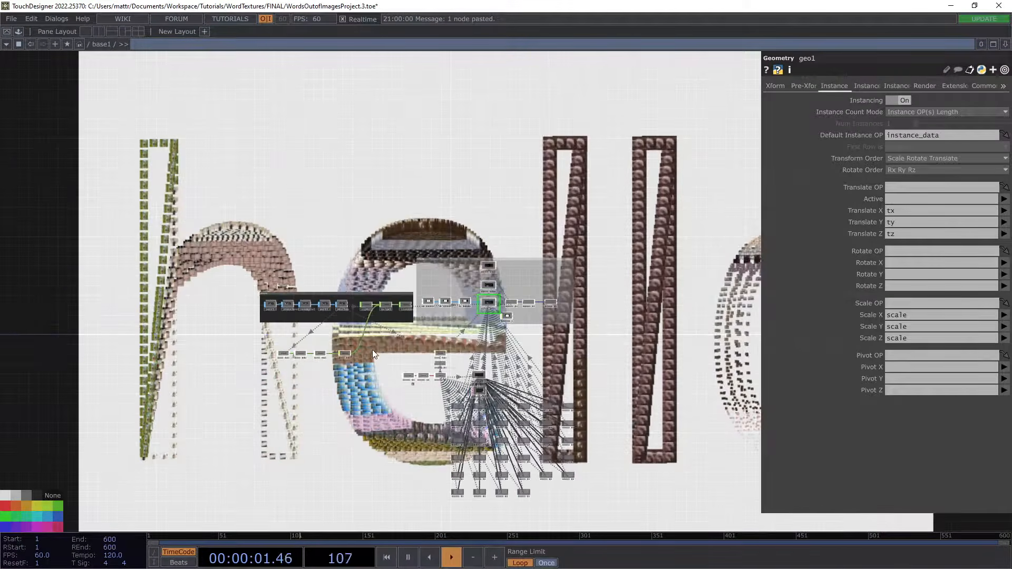
pyautogui.moveTo(372, 353); pyautogui.dragTo(310, 328)
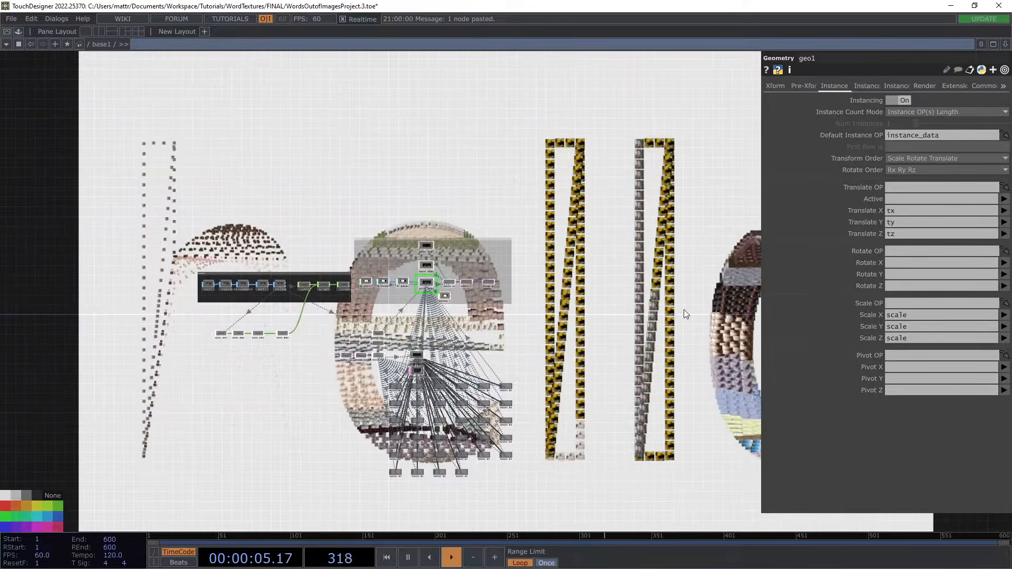
pyautogui.moveTo(684, 310); pyautogui.dragTo(657, 308)
pyautogui.press('p')
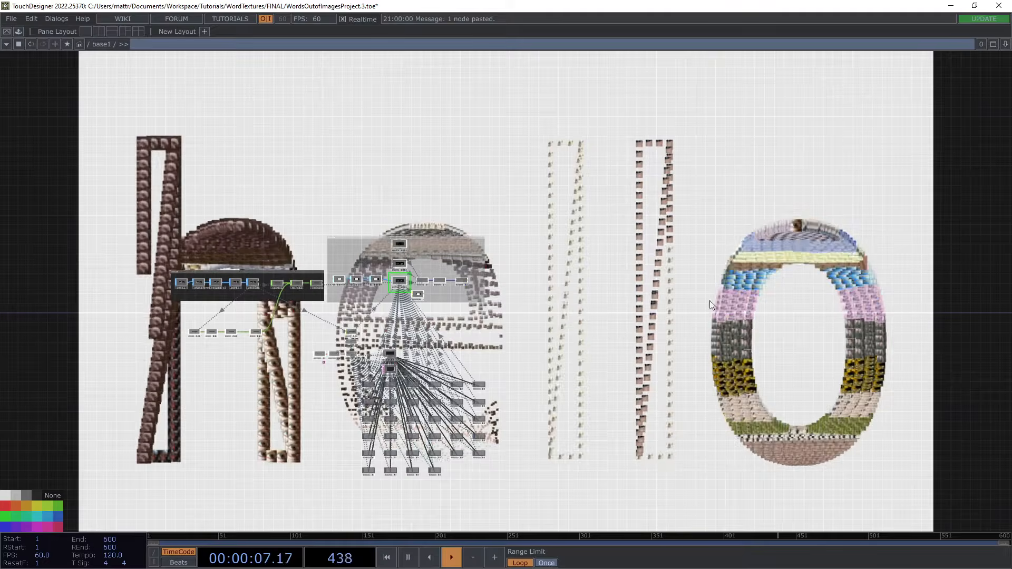
# Step: Select the four-node scale chain from pattern2 to the Null CHOP and move it down slightly
pyautogui.moveTo(180, 413); pyautogui.dragTo(439, 299)
pyautogui.scroll(5, 480, 231)
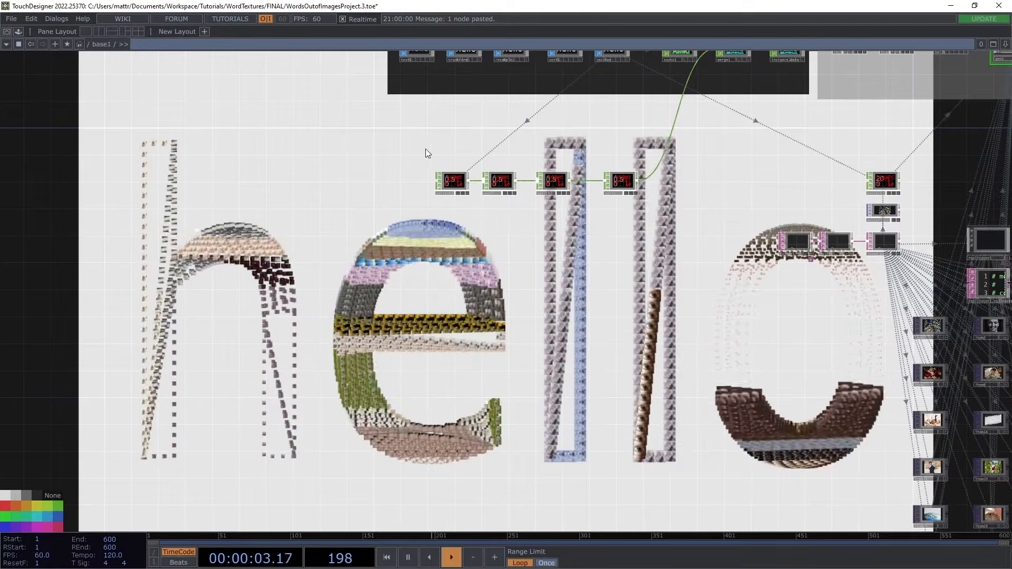
pyautogui.moveTo(609, 188); pyautogui.dragTo(636, 199, button='right')
pyautogui.moveTo(621, 183); pyautogui.dragTo(621, 216)
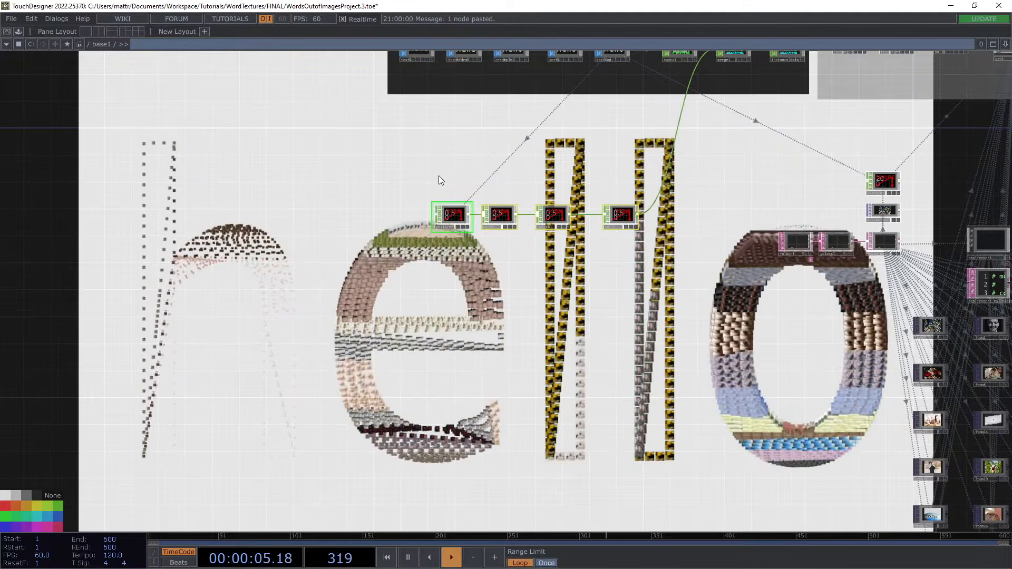
# Step: Add a Constant CHOP above pattern2 with a channel named scale set to 1
pyautogui.press('Tab')
pyautogui.write('g')
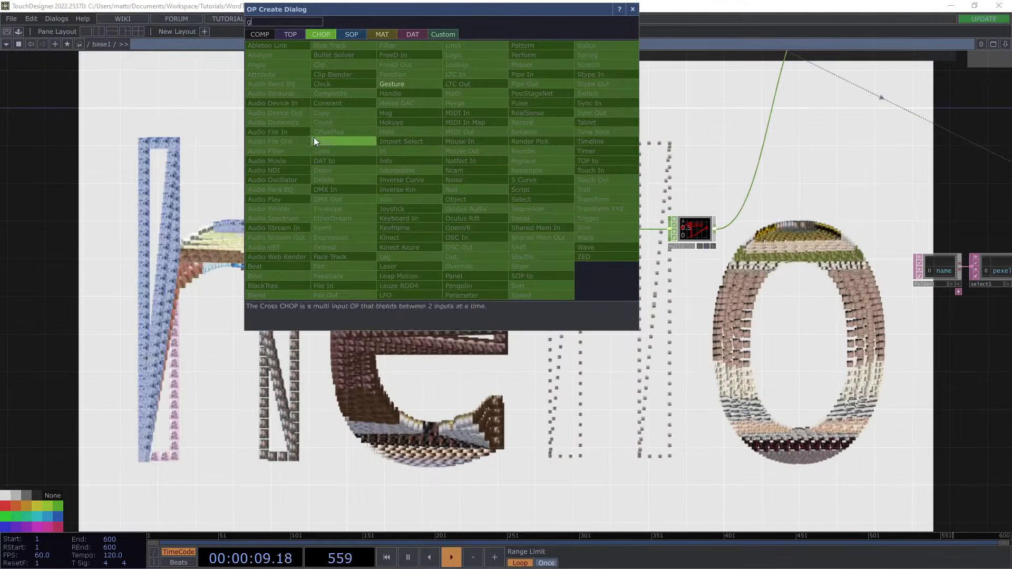
pyautogui.click(348, 104)
pyautogui.click(451, 171)
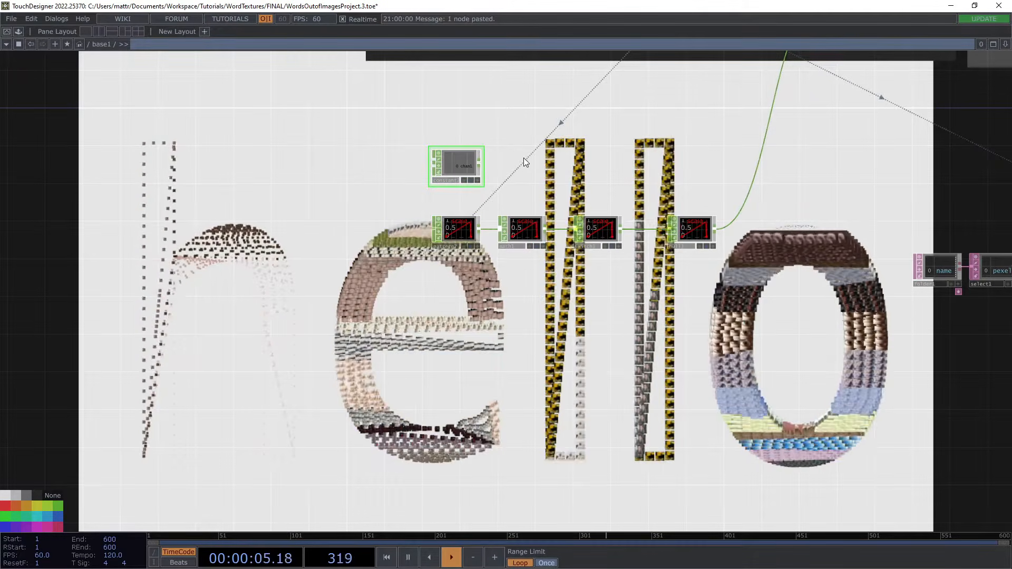
pyautogui.press('p')
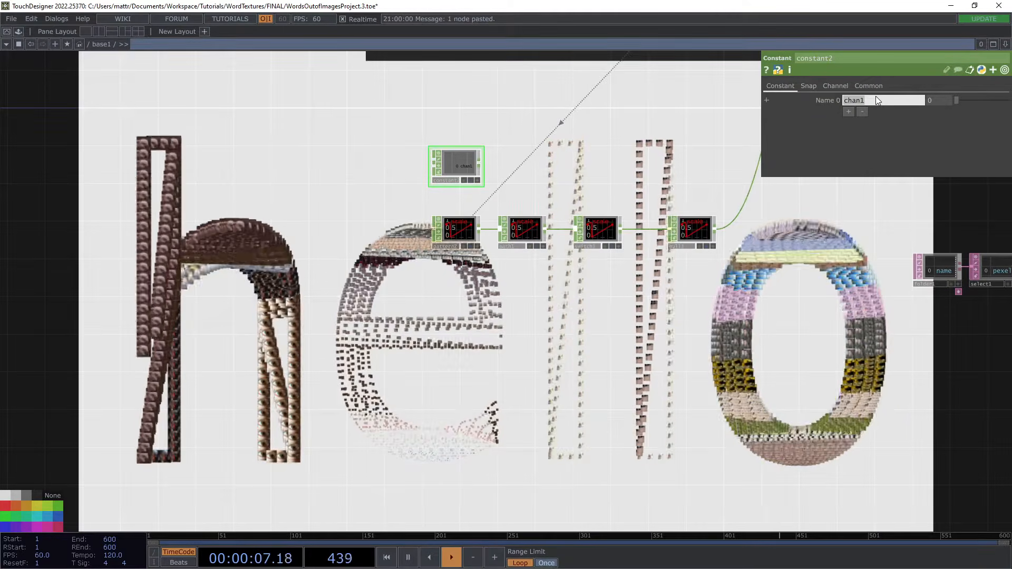
pyautogui.write('dcale')
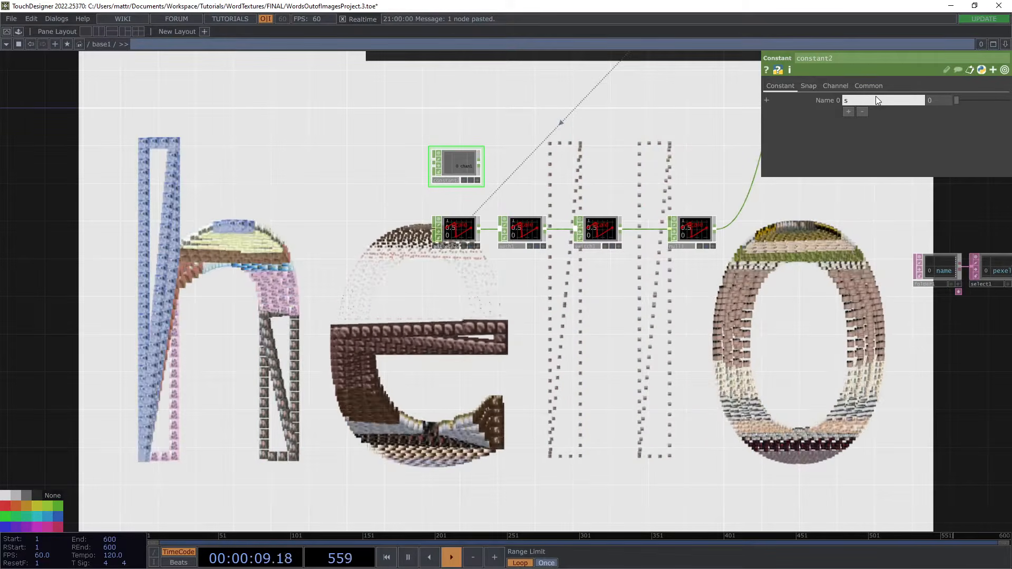
pyautogui.press('Return')
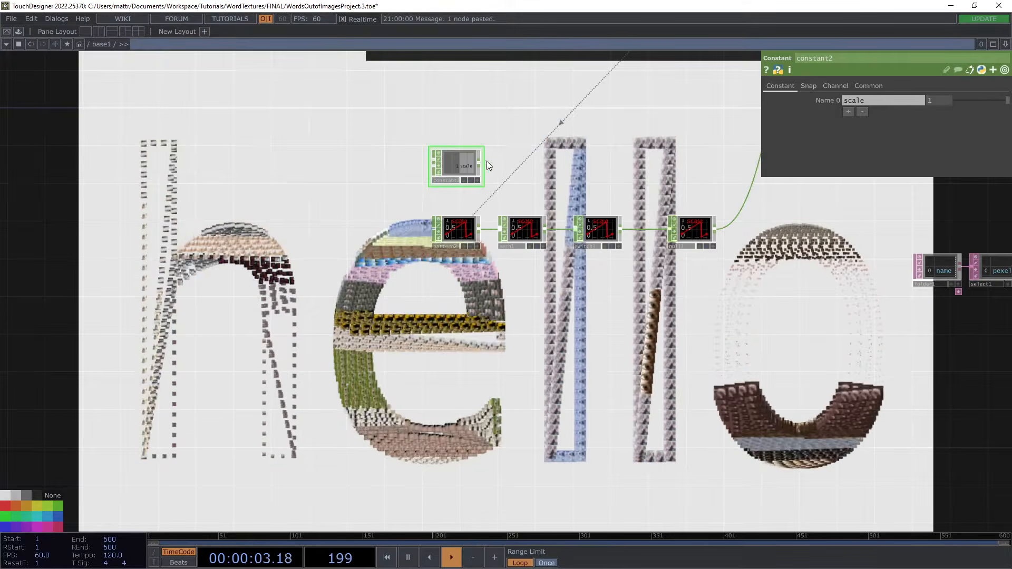
pyautogui.moveTo(466, 169); pyautogui.dragTo(475, 178)
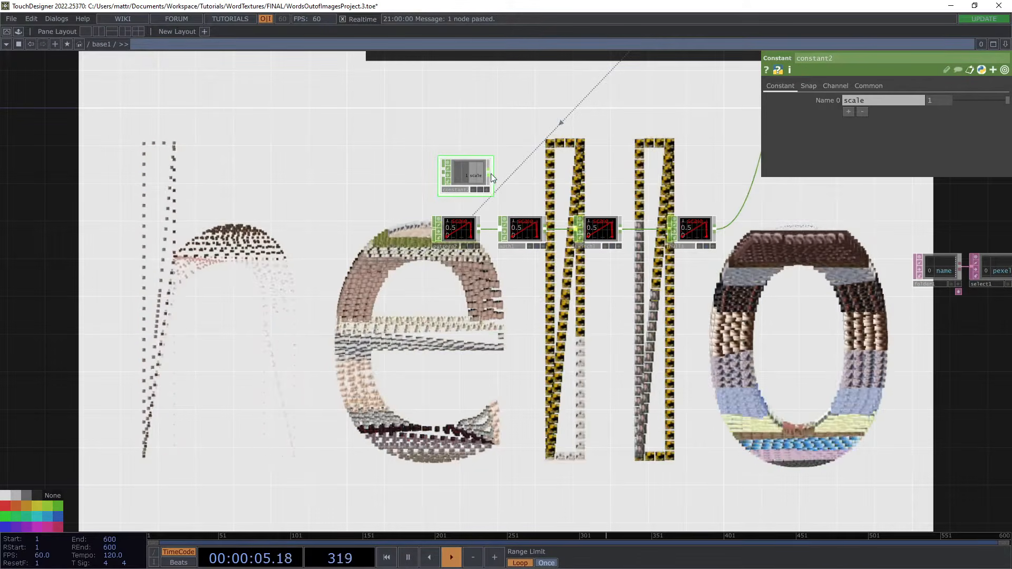
pyautogui.rightClick(491, 175)
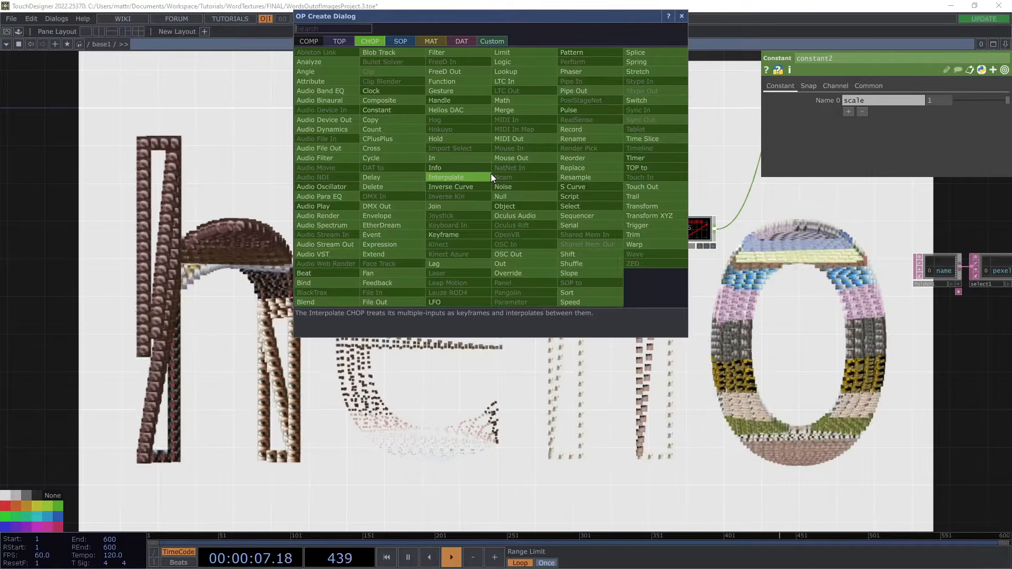
pyautogui.write('yts')
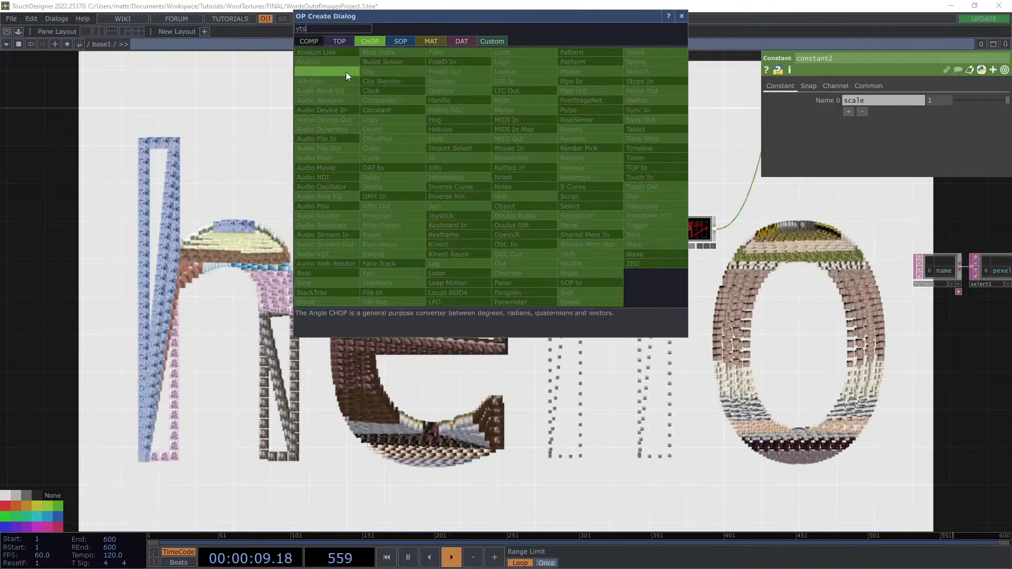
pyautogui.press('Escape')
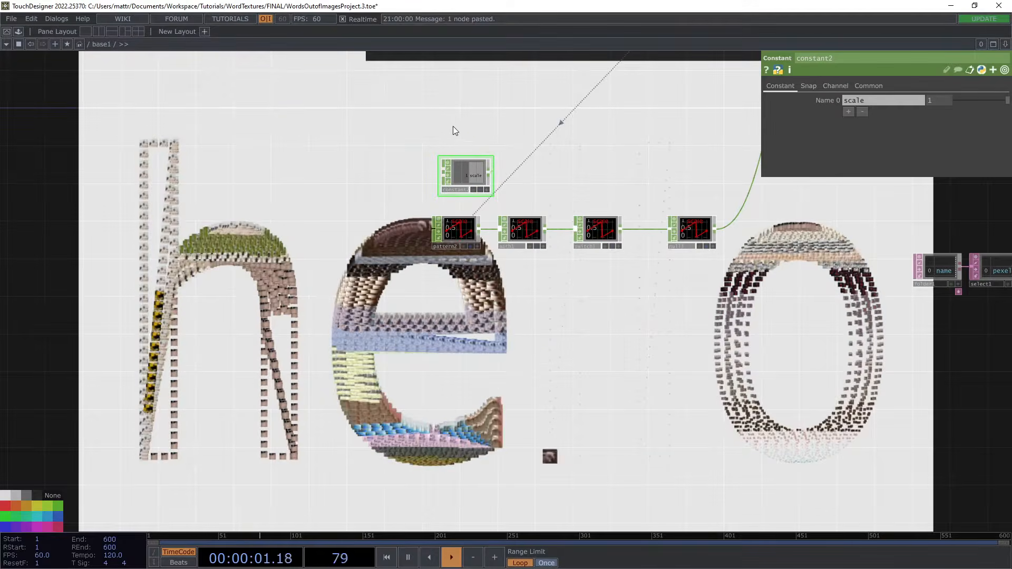
# Step: Connect constant2 as the second input of switch1 and test its Index at 1, then return it to 0
pyautogui.click(575, 229)
pyautogui.click(600, 230)
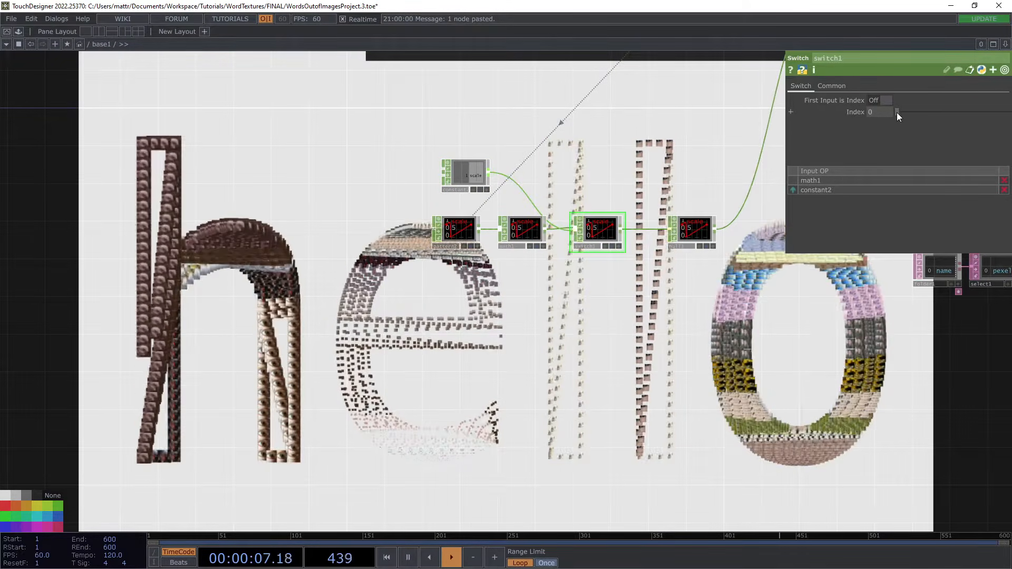
pyautogui.moveTo(896, 113); pyautogui.dragTo(908, 112)
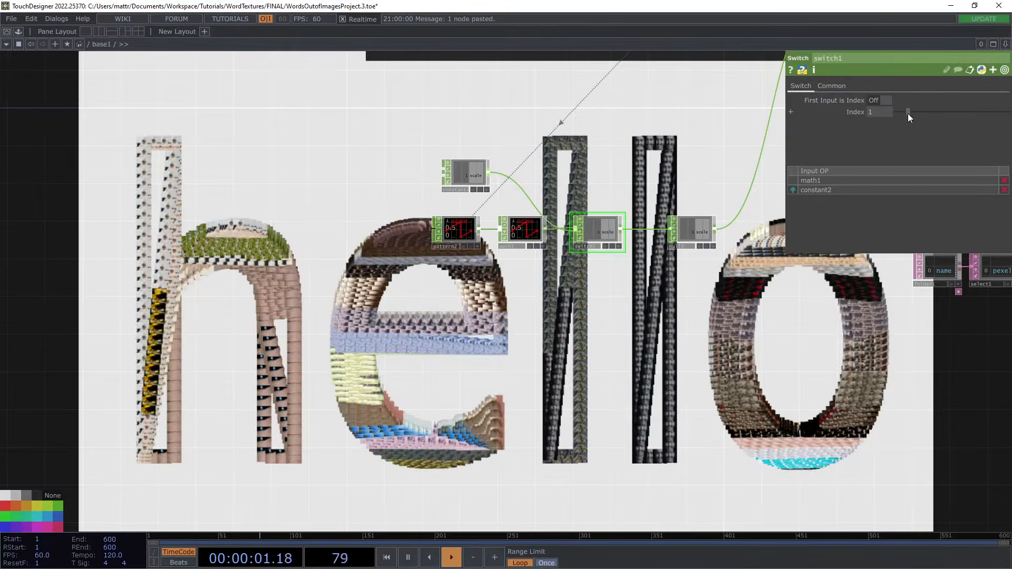
pyautogui.moveTo(908, 113); pyautogui.dragTo(896, 113)
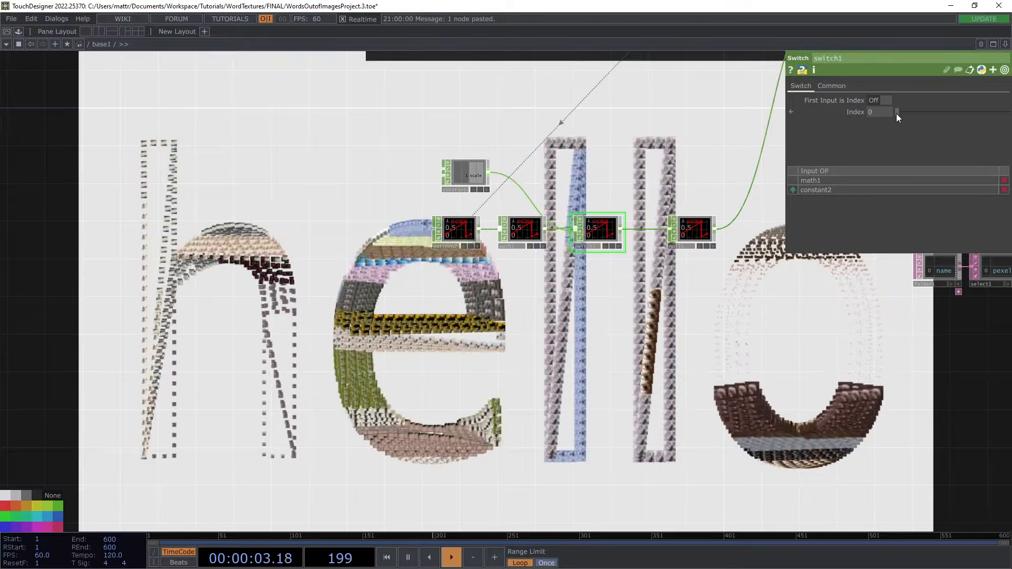
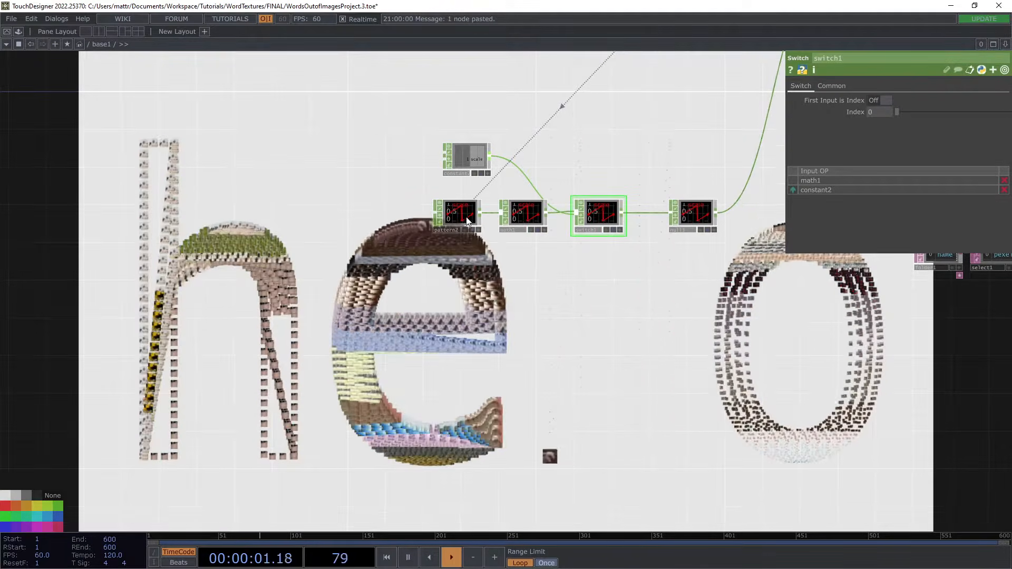
# Step: Duplicate pattern2 with its length and phase expressions and place the copy below the scale chain
pyautogui.scroll(5, 462, 227)
pyautogui.click(401, 180)
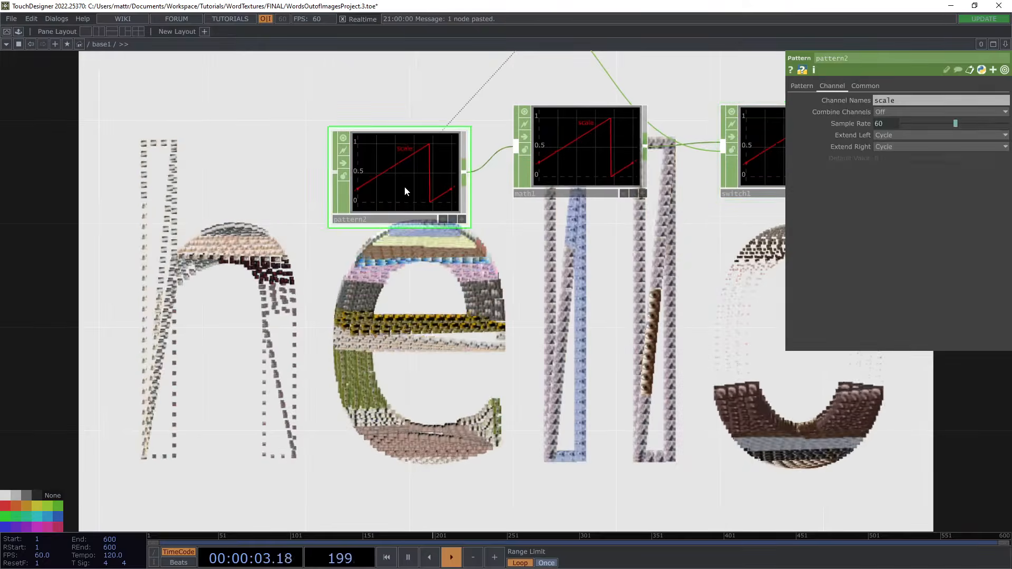
pyautogui.click(801, 85)
pyautogui.scroll(-2, 474, 329)
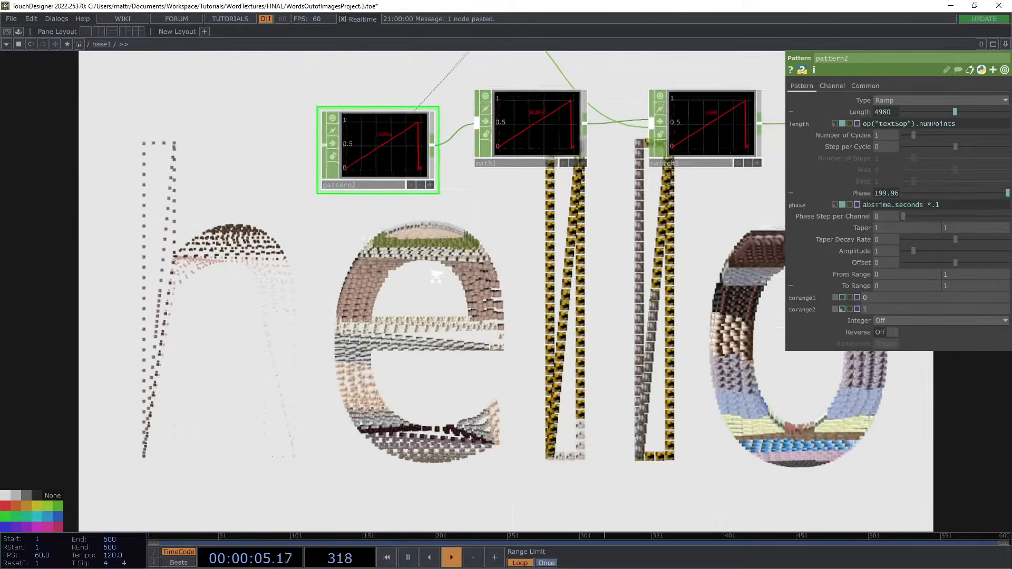
pyautogui.moveTo(390, 179); pyautogui.dragTo(363, 156)
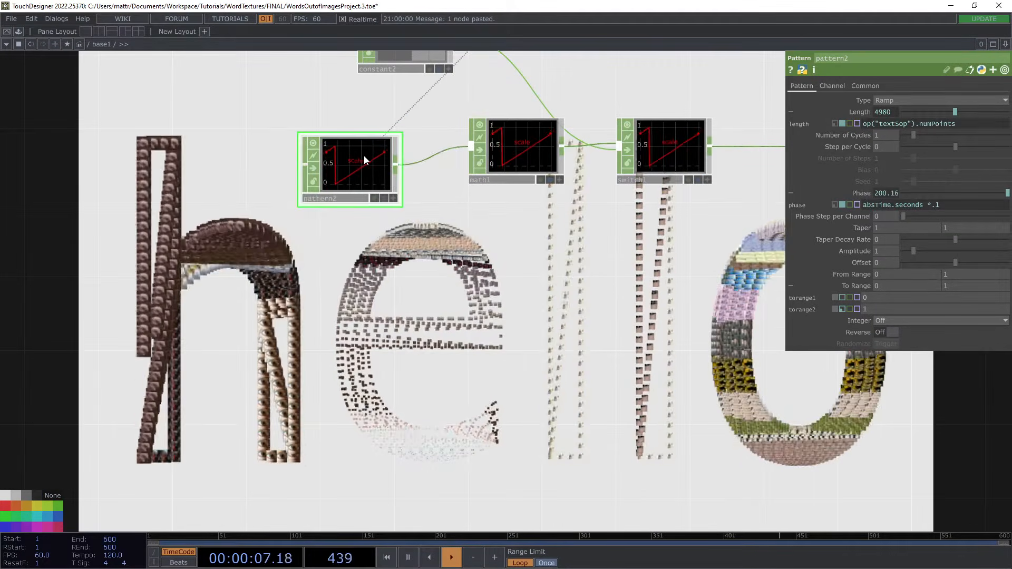
pyautogui.hotkey('ctrl', 'v')
pyautogui.moveTo(356, 240); pyautogui.dragTo(354, 298)
pyautogui.moveTo(416, 298); pyautogui.dragTo(349, 242)
pyautogui.moveTo(273, 264); pyautogui.dragTo(256, 356)
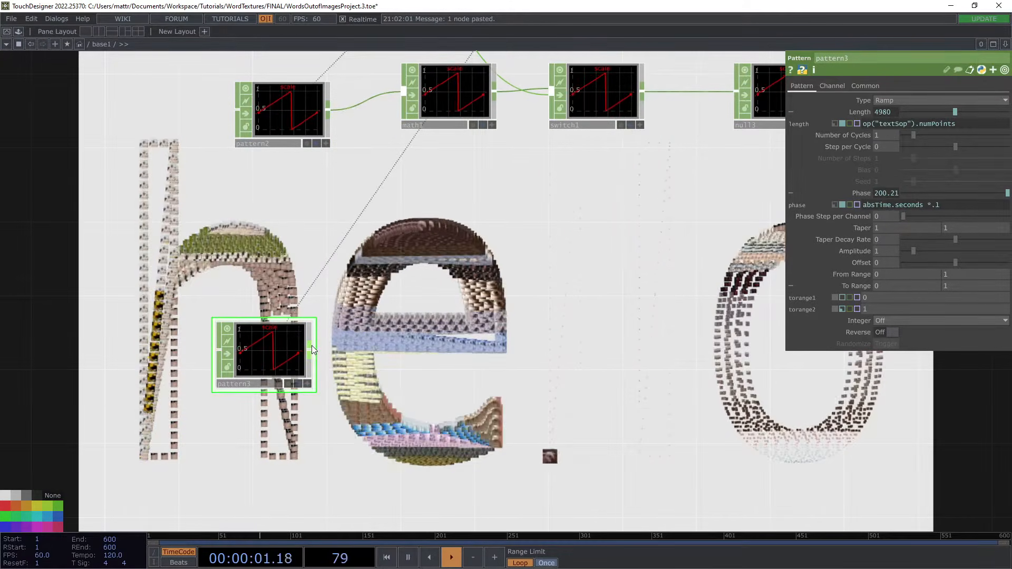
# Step: Add a Phaser CHOP after pattern3 and position it just beside that node
pyautogui.rightClick(313, 349)
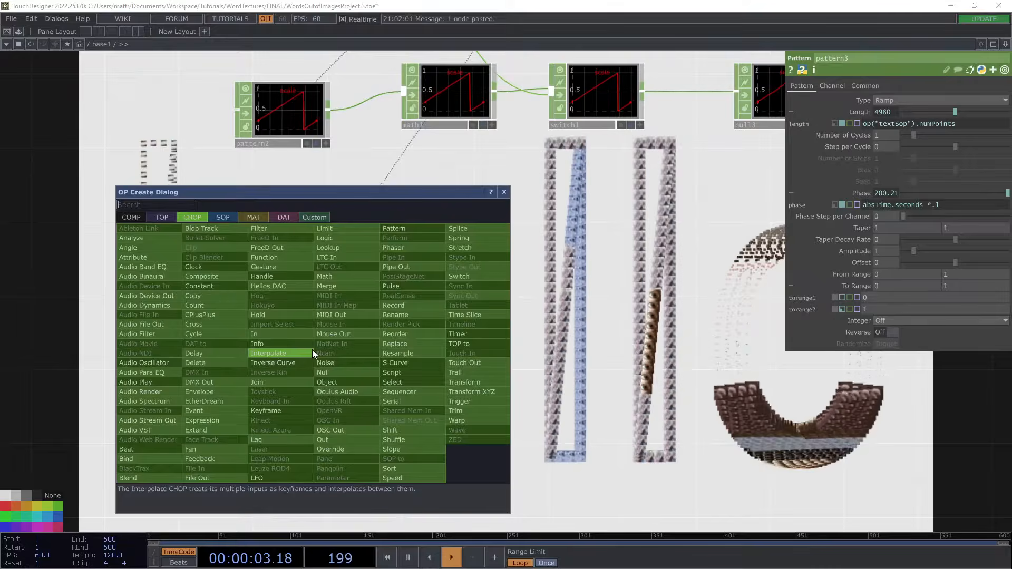
pyautogui.write('phase')
pyautogui.press('Return')
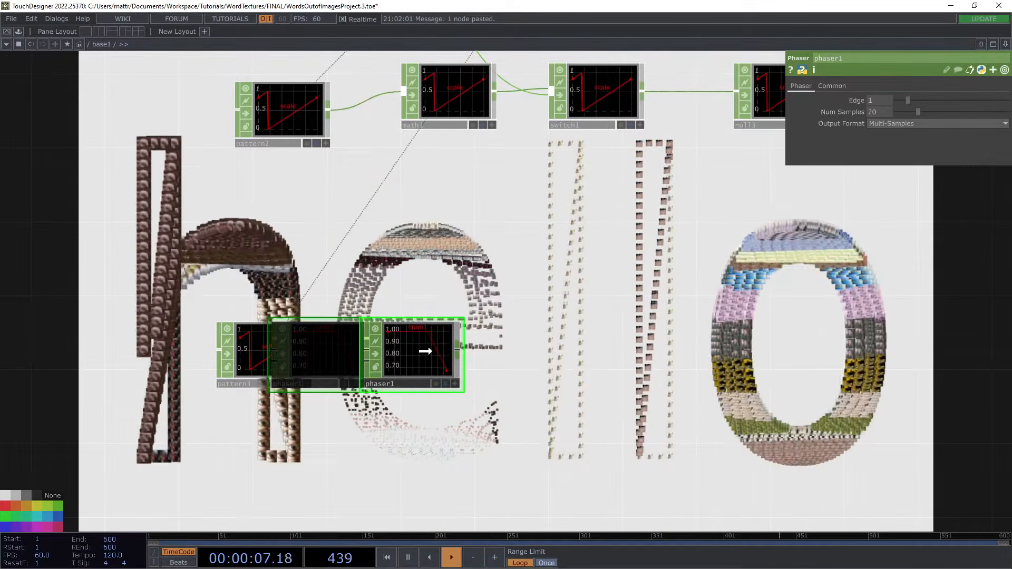
pyautogui.click(426, 351)
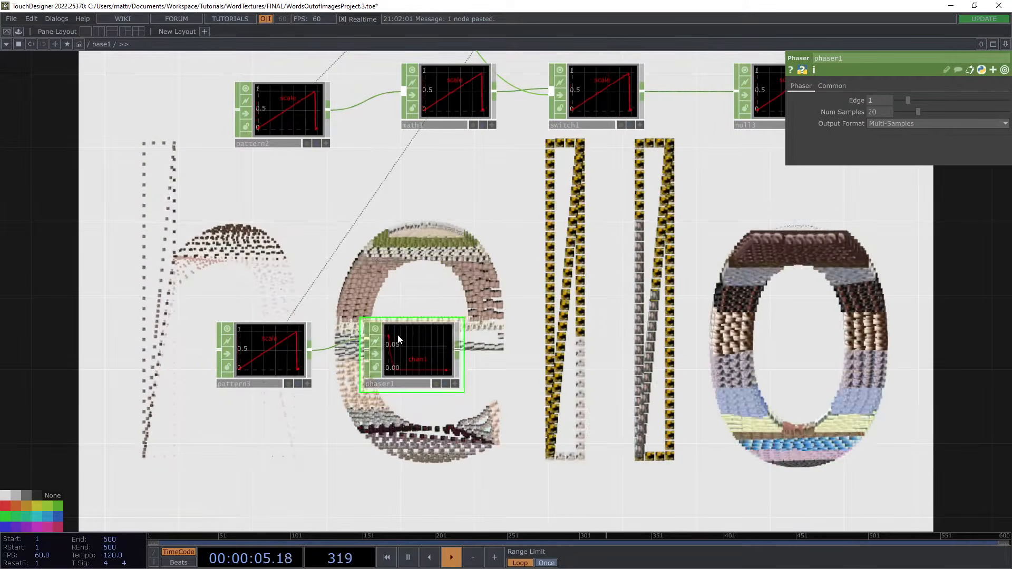
pyautogui.moveTo(417, 344)
pyautogui.mouseDown()
pyautogui.moveTo(442, 343)
pyautogui.moveTo(426, 343)
pyautogui.mouseUp()
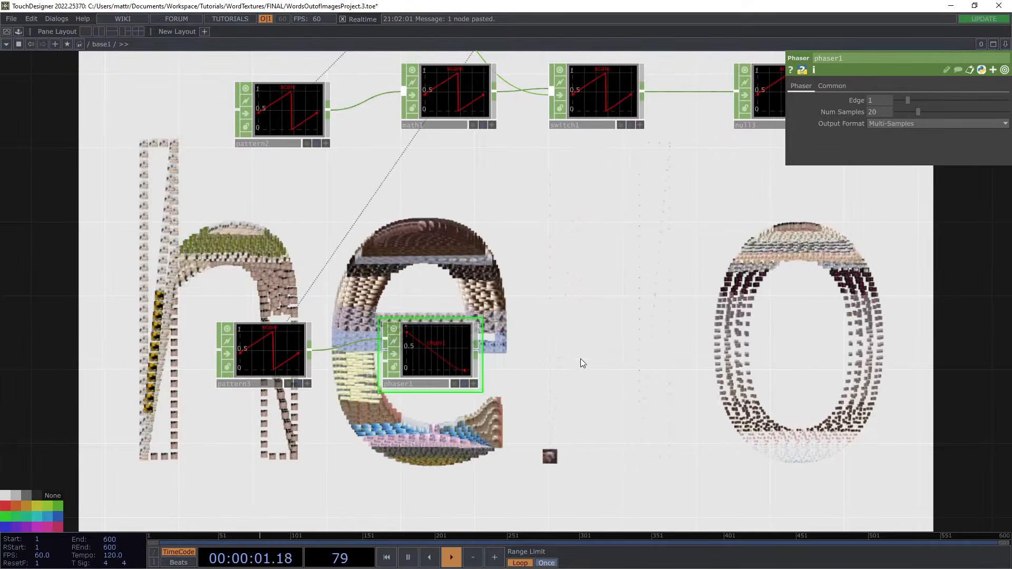
pyautogui.moveTo(419, 343); pyautogui.dragTo(381, 343)
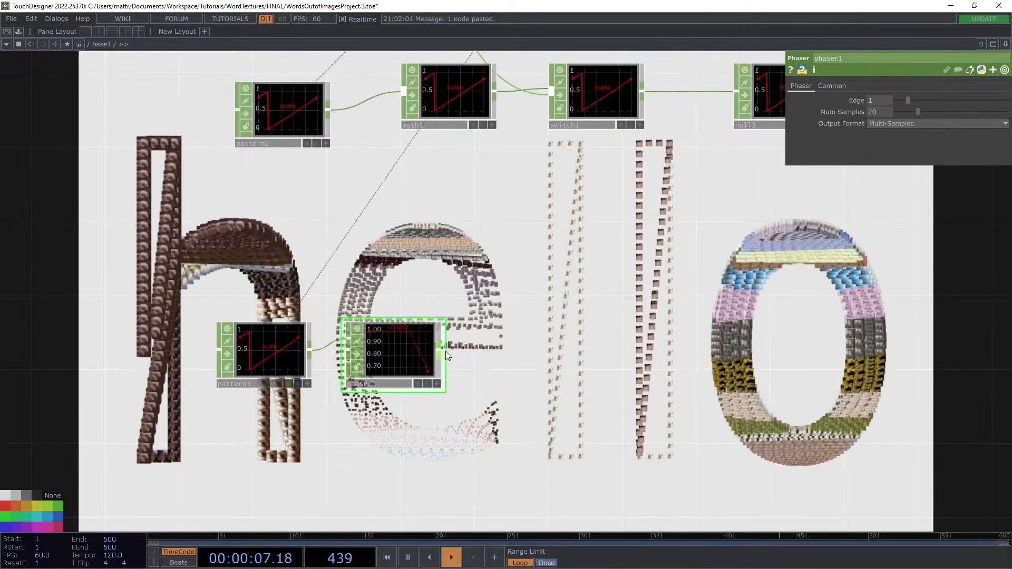
# Step: Add a Rename CHOP after phaser1 that renames its channel to scale
pyautogui.rightClick(441, 350)
pyautogui.click(531, 316)
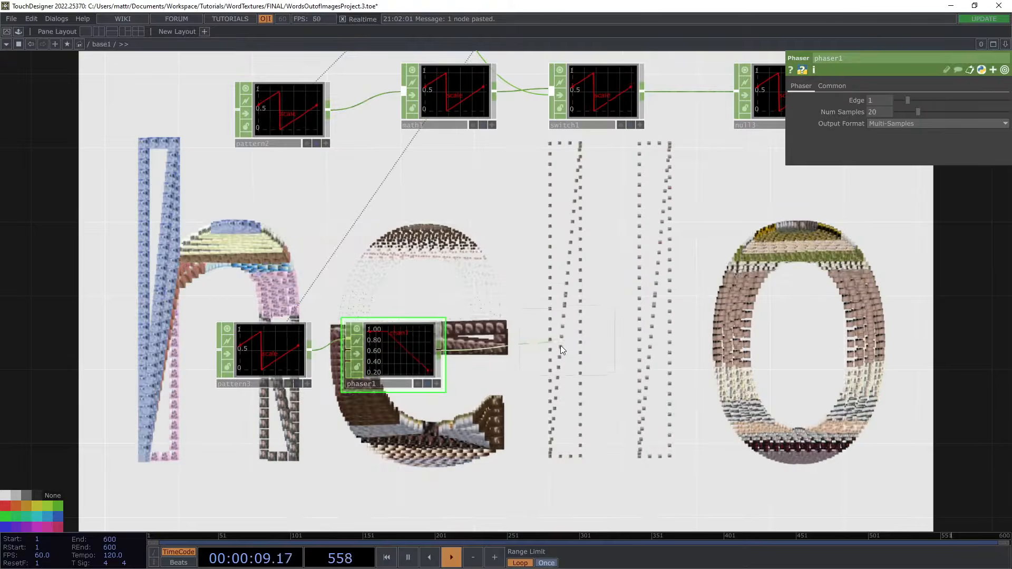
pyautogui.click(528, 354)
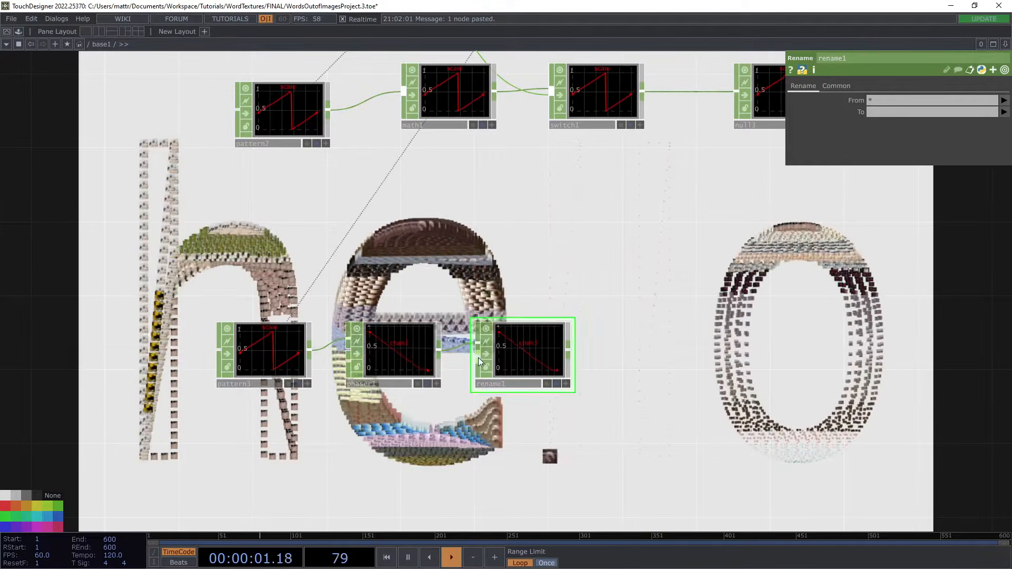
pyautogui.click(896, 108)
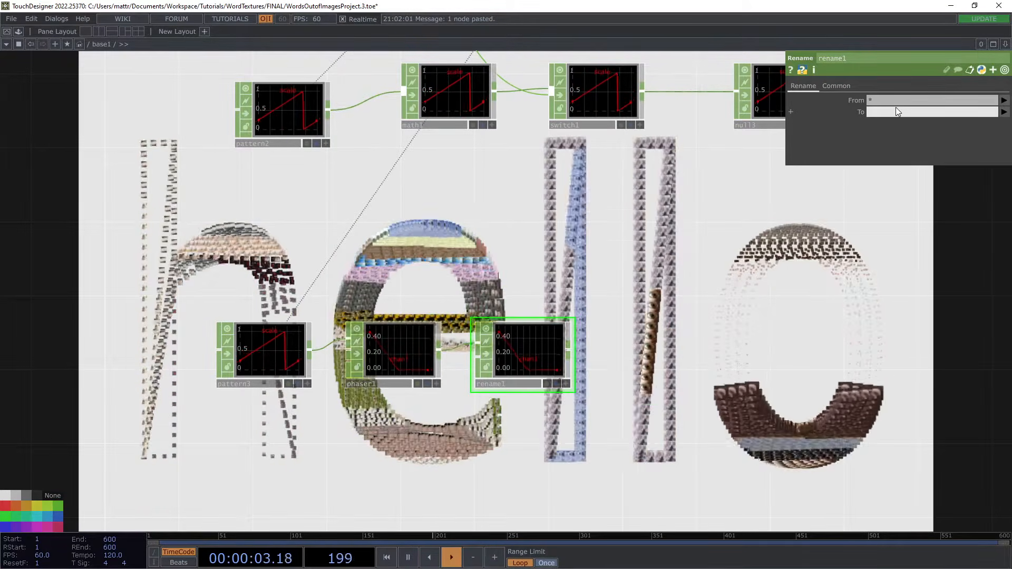
pyautogui.write('scale')
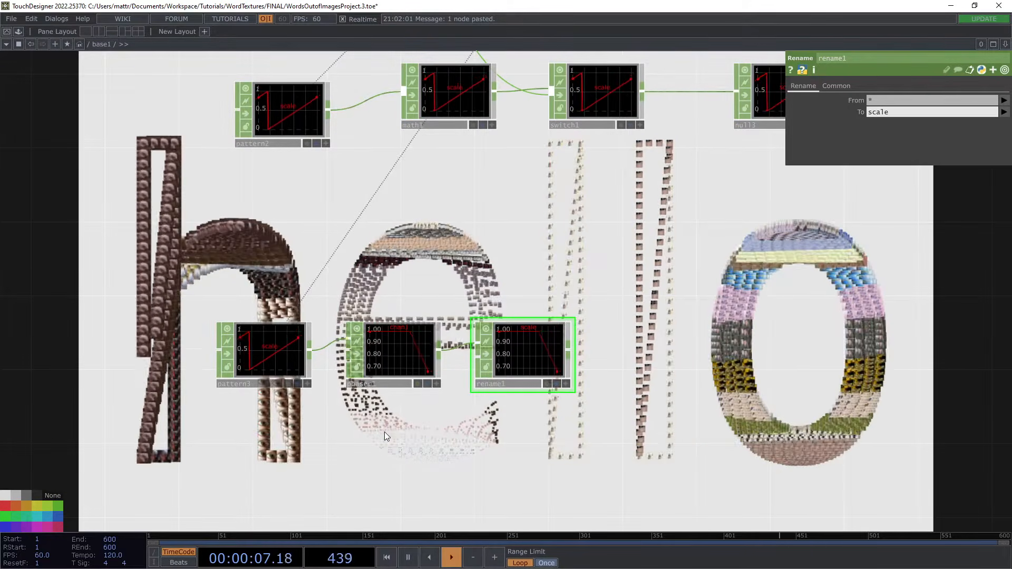
# Step: Set pattern3's phase expression to absTime.seconds * -.1, and give phaser1 50 samples and an Edge of 0.62
pyautogui.click(264, 343)
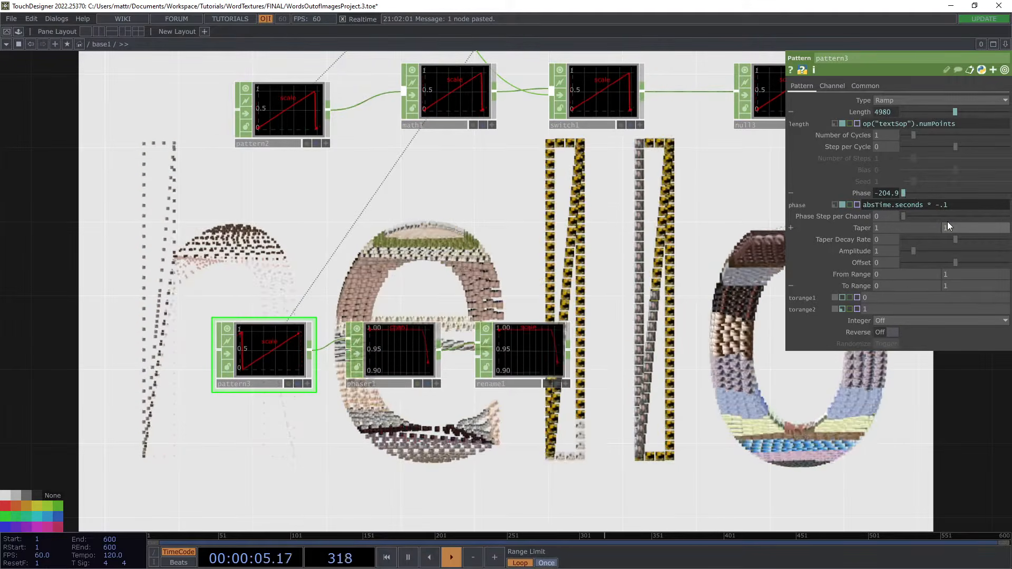
pyautogui.scroll(4, 380, 343)
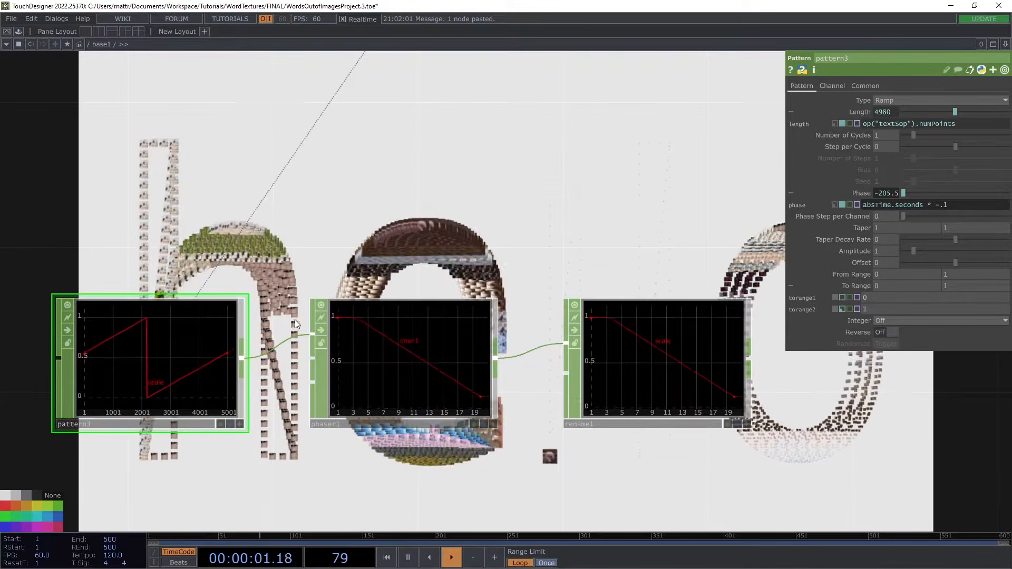
pyautogui.click(396, 372)
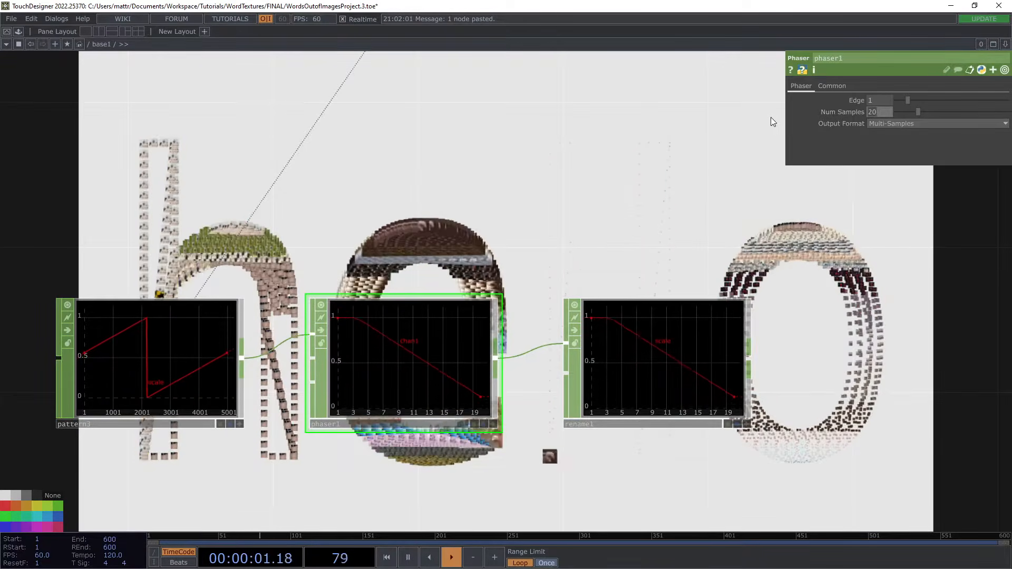
pyautogui.write('50')
pyautogui.press('Return')
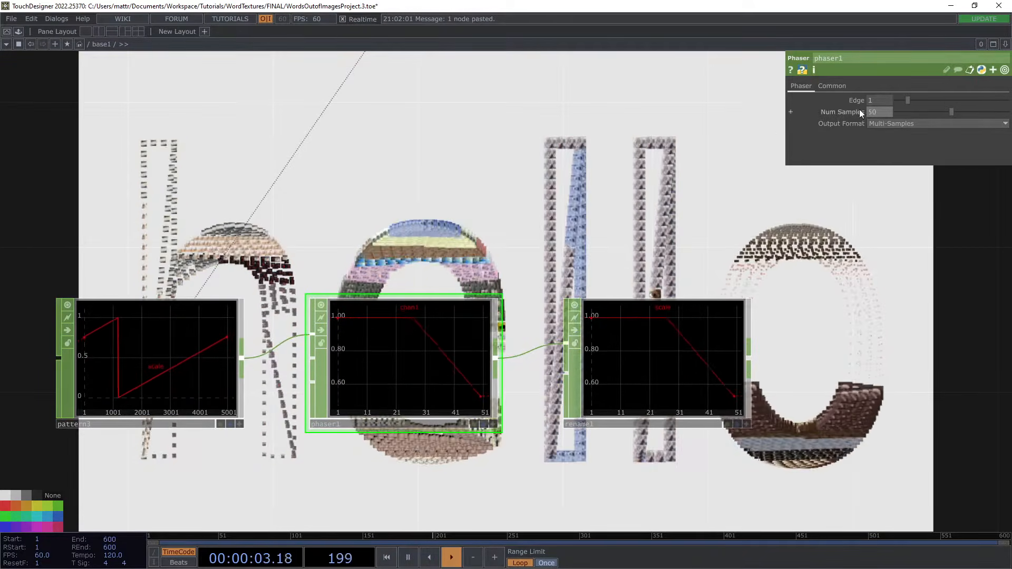
pyautogui.moveTo(905, 100); pyautogui.dragTo(902, 100)
# Step: Connect rename1 as the third input of switch1 and set the switch's Index to 2
pyautogui.scroll(-5, 490, 295)
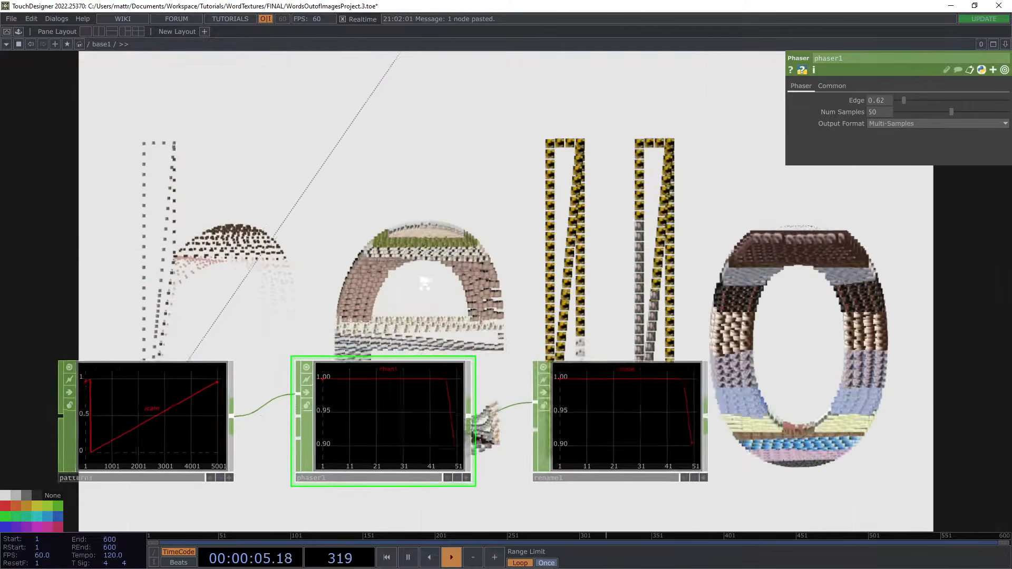
pyautogui.moveTo(525, 349); pyautogui.dragTo(512, 166)
pyautogui.click(546, 164)
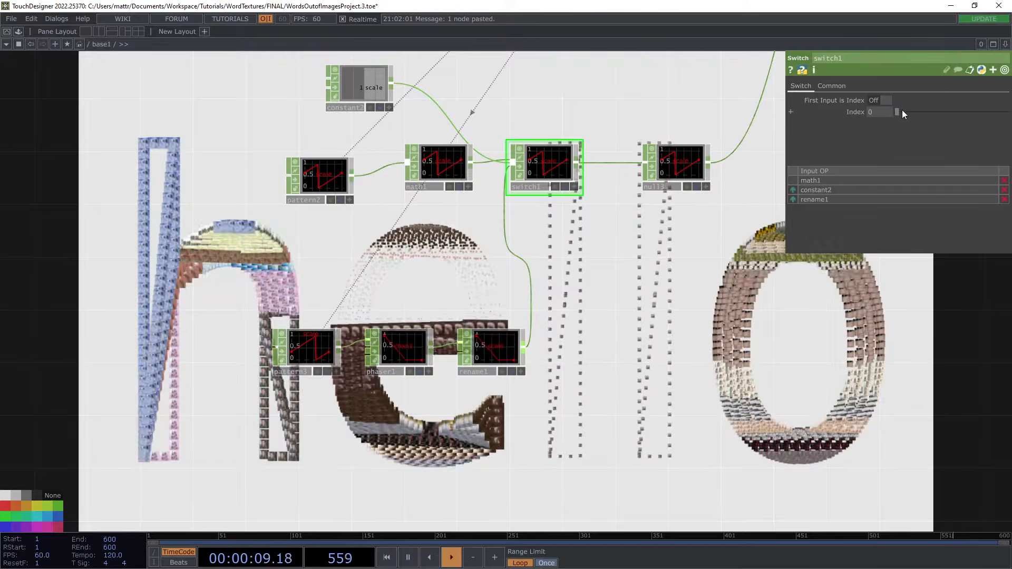
pyautogui.moveTo(900, 111); pyautogui.dragTo(919, 111)
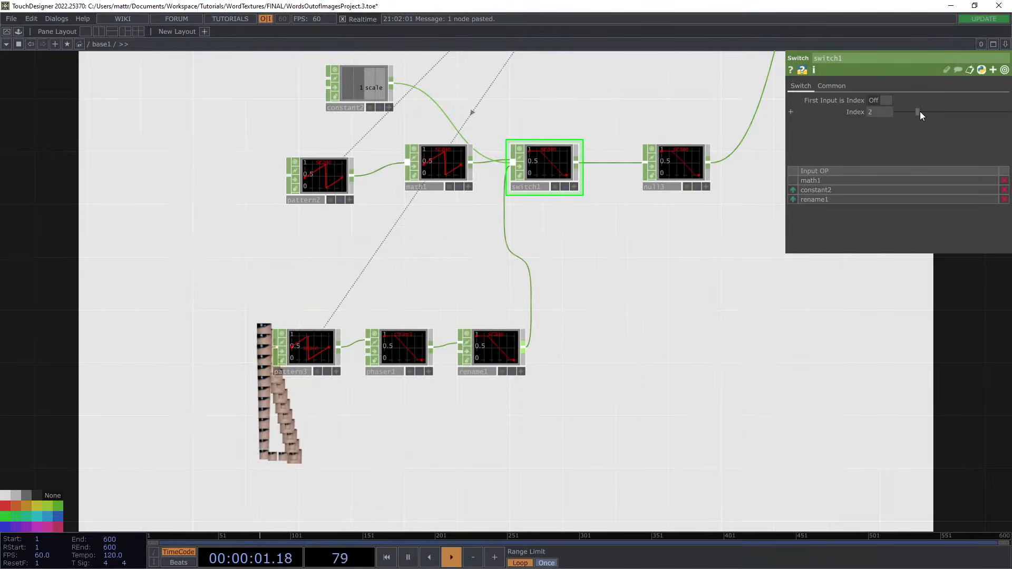
# Step: Check the phaser-driven scaling in the render, try phaser1's Edge at 0.33, and set it to 1.72
pyautogui.moveTo(662, 431); pyautogui.dragTo(603, 352)
pyautogui.moveTo(525, 384); pyautogui.dragTo(379, 346)
pyautogui.moveTo(464, 281)
pyautogui.mouseDown()
pyautogui.moveTo(391, 323)
pyautogui.moveTo(389, 337)
pyautogui.moveTo(402, 279)
pyautogui.moveTo(451, 278)
pyautogui.mouseUp()
pyautogui.moveTo(405, 247); pyautogui.dragTo(529, 236)
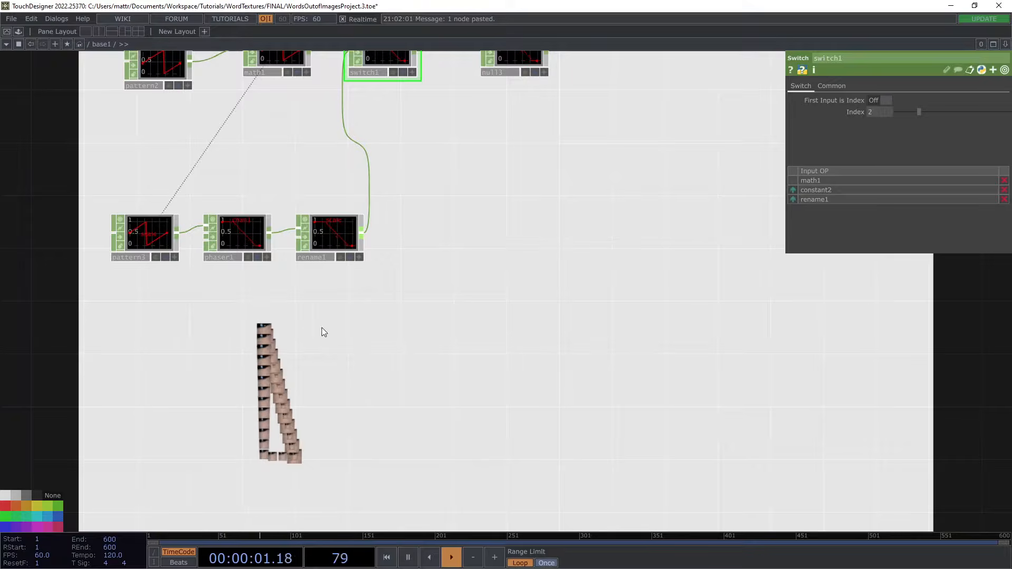
pyautogui.moveTo(298, 285); pyautogui.dragTo(393, 295)
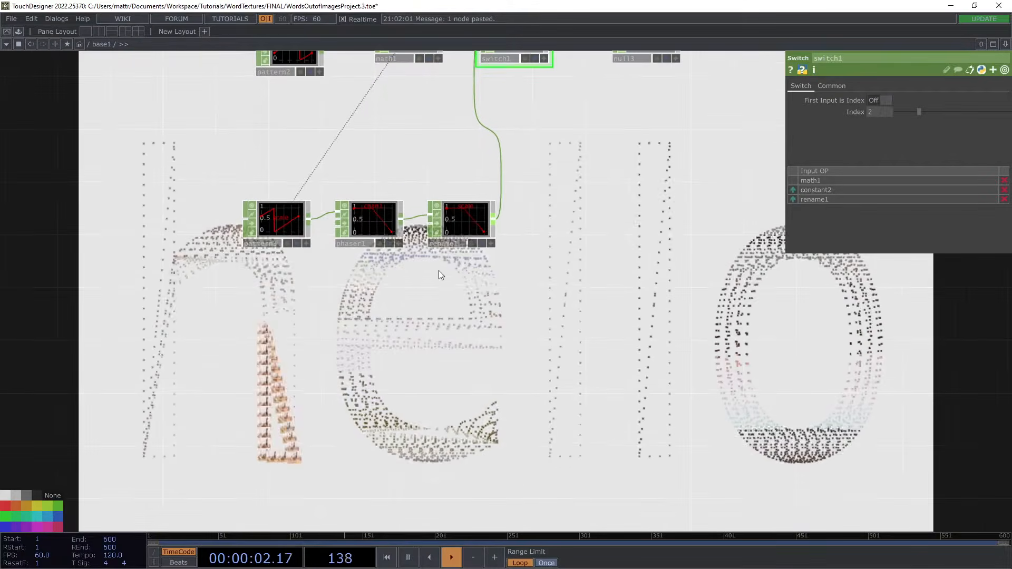
pyautogui.click(373, 222)
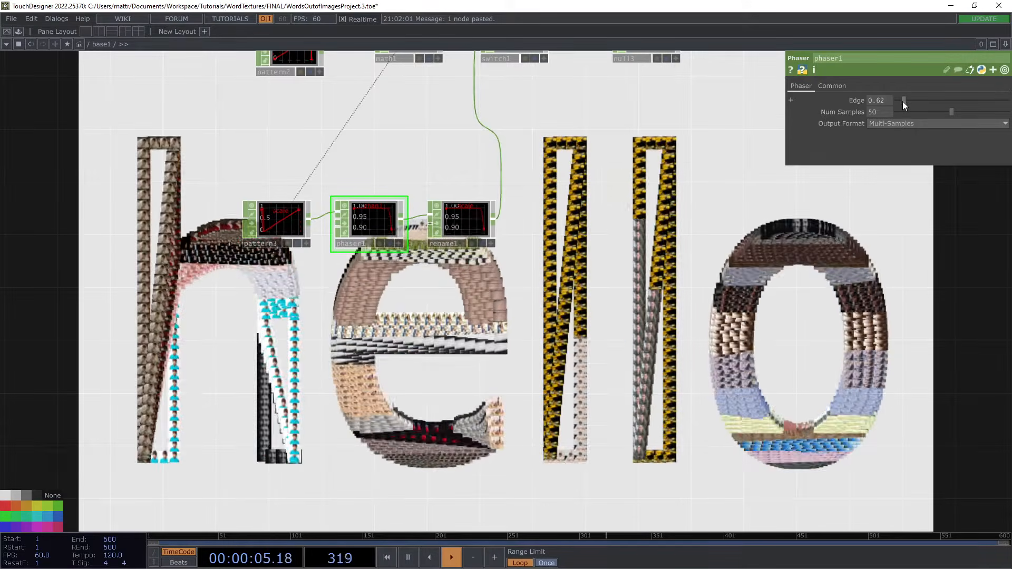
pyautogui.moveTo(903, 102); pyautogui.dragTo(899, 100)
pyautogui.moveTo(529, 336); pyautogui.dragTo(517, 325)
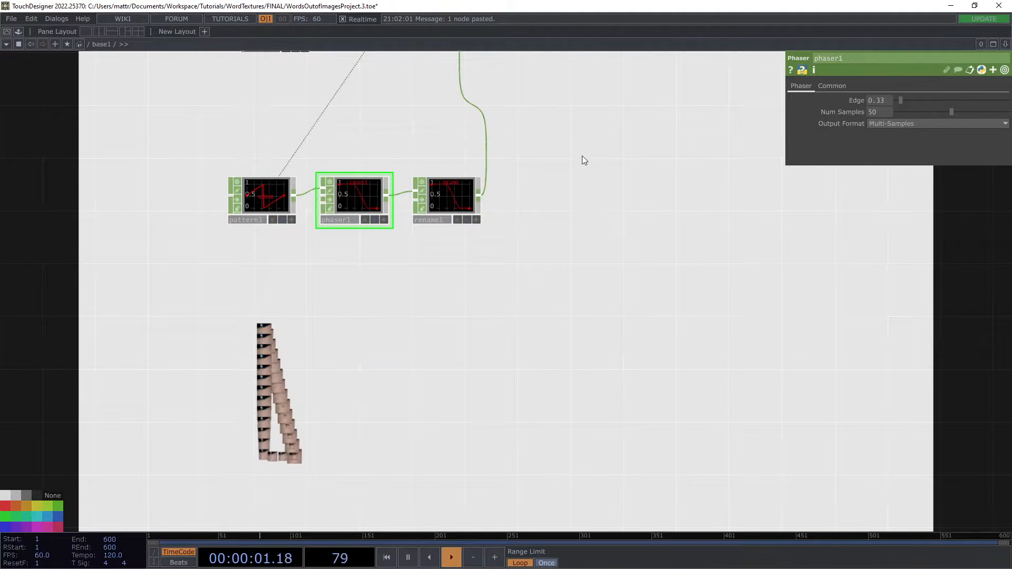
pyautogui.moveTo(517, 179); pyautogui.dragTo(510, 194)
pyautogui.moveTo(904, 99); pyautogui.dragTo(915, 103)
pyautogui.moveTo(593, 152); pyautogui.dragTo(544, 291)
pyautogui.moveTo(566, 356); pyautogui.dragTo(361, 343)
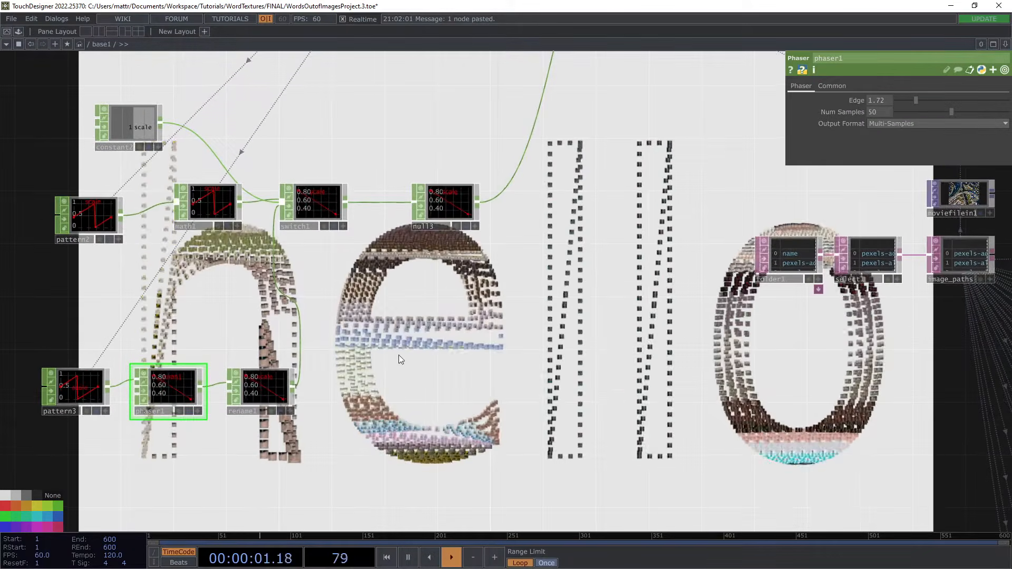
# Step: Move math1, pattern2, switch1 and null3 slightly lower to tidy the scale chain's layout
pyautogui.moveTo(213, 407); pyautogui.dragTo(283, 344)
pyautogui.moveTo(352, 328); pyautogui.dragTo(378, 327)
pyautogui.moveTo(472, 328); pyautogui.dragTo(280, 269)
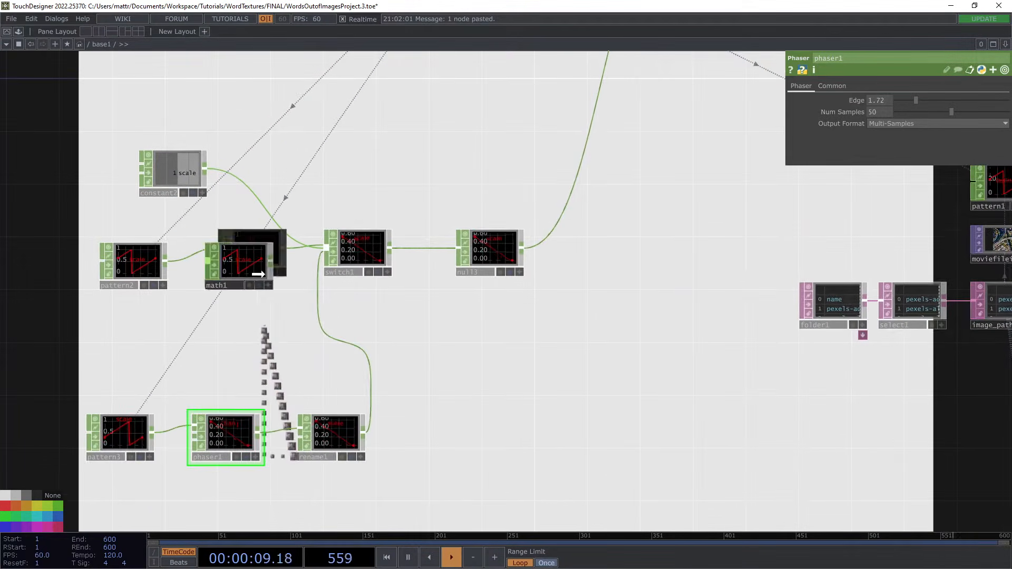
pyautogui.moveTo(145, 262); pyautogui.dragTo(145, 275)
pyautogui.moveTo(492, 280); pyautogui.dragTo(497, 336)
pyautogui.moveTo(353, 315); pyautogui.dragTo(352, 340)
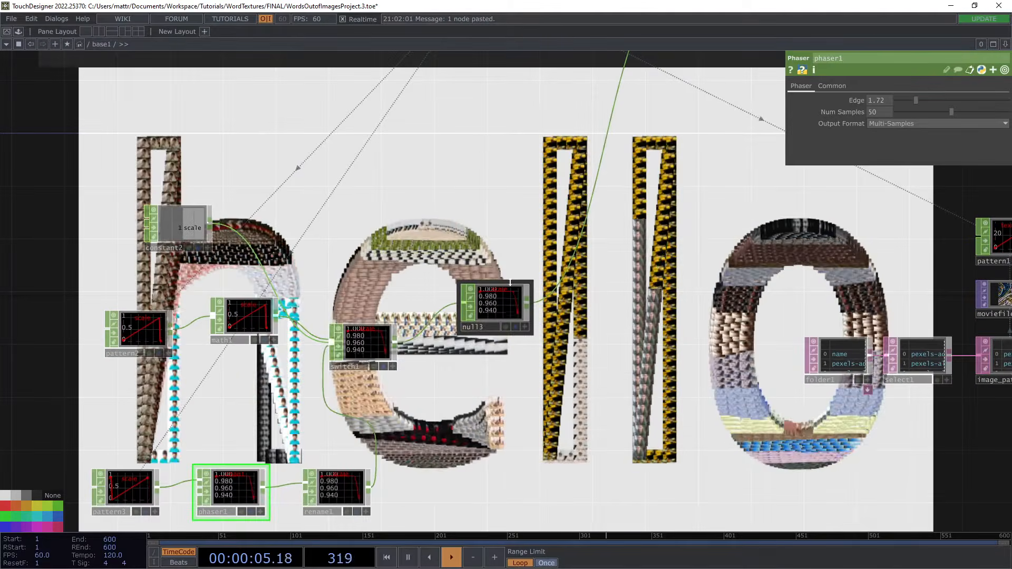
pyautogui.moveTo(500, 286); pyautogui.dragTo(502, 311)
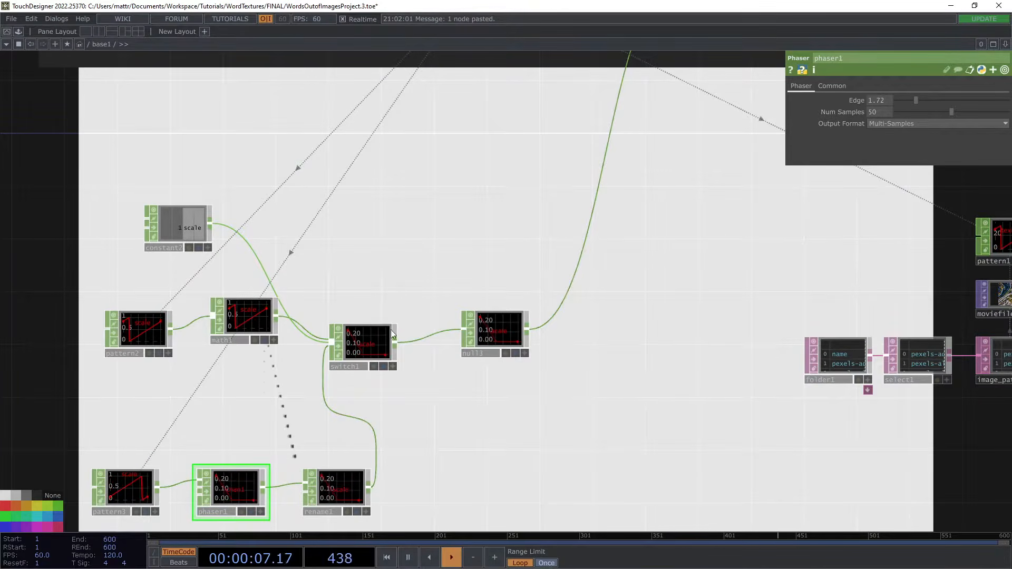
# Step: Set switch1's Index to 0 to drive the scale from math1 again
pyautogui.moveTo(404, 232); pyautogui.dragTo(390, 264)
pyautogui.moveTo(381, 460); pyautogui.dragTo(404, 411)
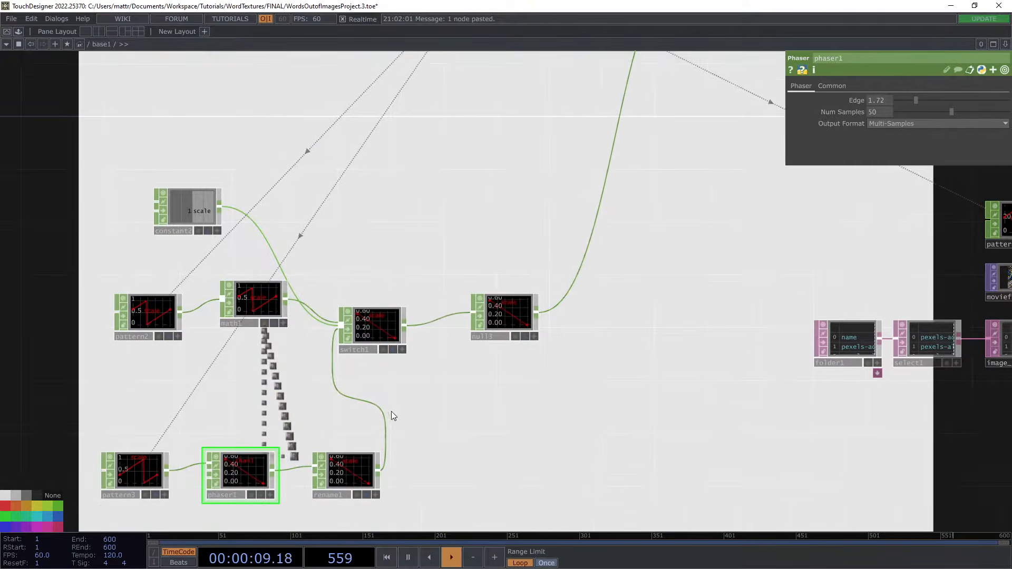
pyautogui.click(379, 338)
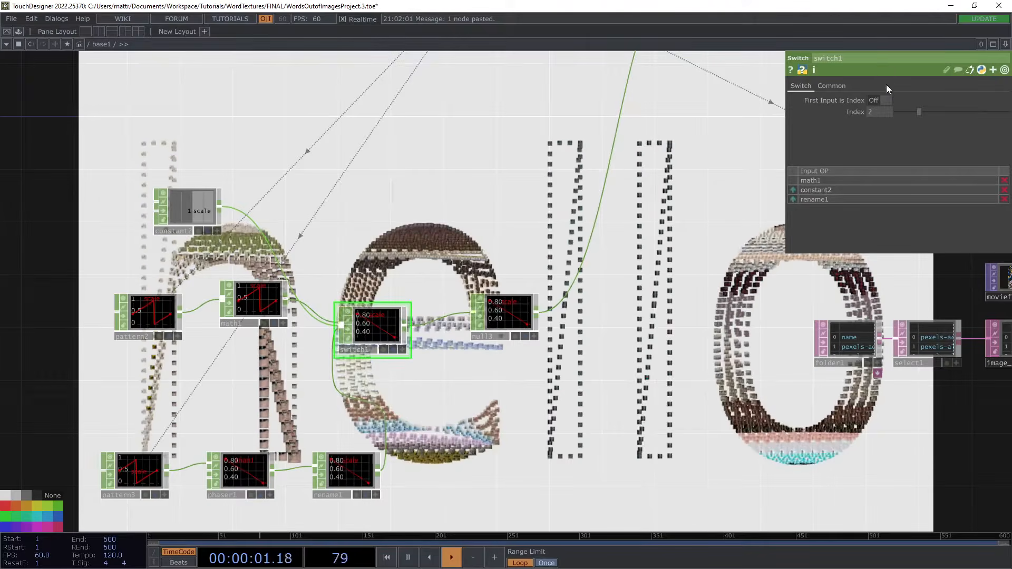
pyautogui.moveTo(918, 111); pyautogui.dragTo(895, 111)
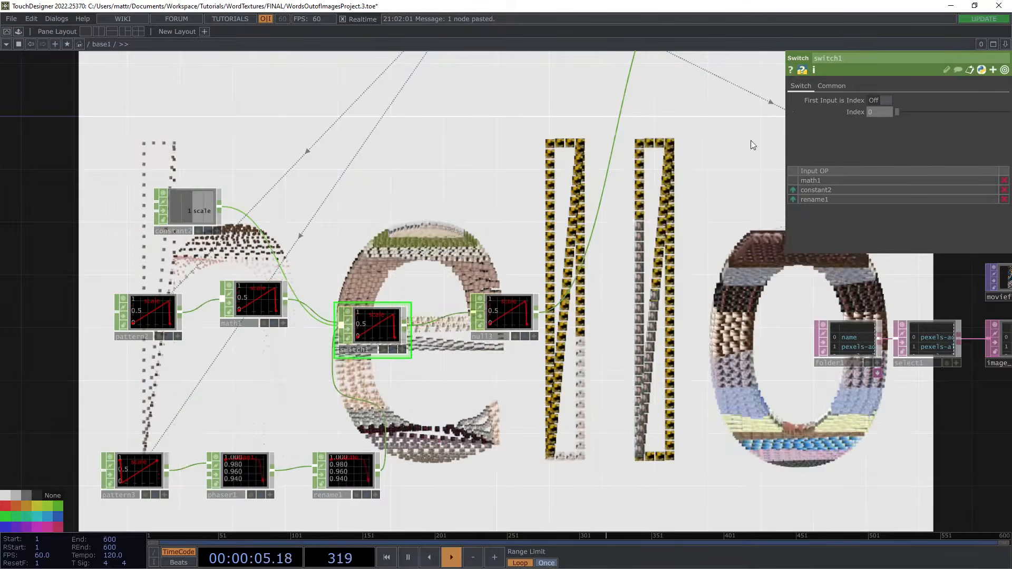
# Step: Set the Point Sort of sort1 in the hello text SOP chain to By x
pyautogui.scroll(-5, 364, 421)
pyautogui.moveTo(384, 109)
pyautogui.mouseDown()
pyautogui.moveTo(372, 280)
pyautogui.moveTo(429, 223)
pyautogui.mouseUp()
pyautogui.click(380, 224)
pyautogui.moveTo(208, 357)
pyautogui.mouseDown()
pyautogui.moveTo(487, 166)
pyautogui.moveTo(543, 166)
pyautogui.mouseUp()
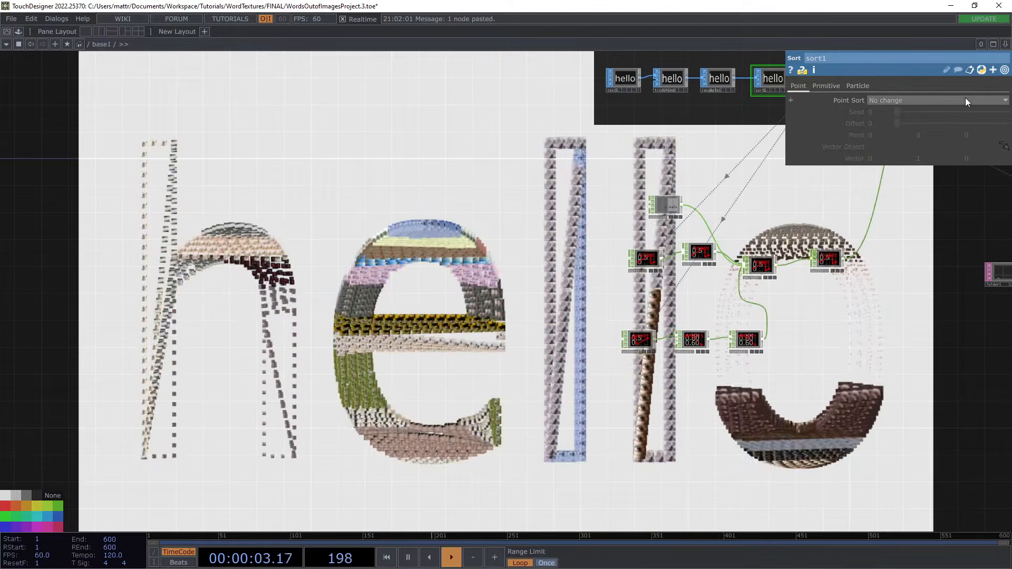
pyautogui.click(965, 99)
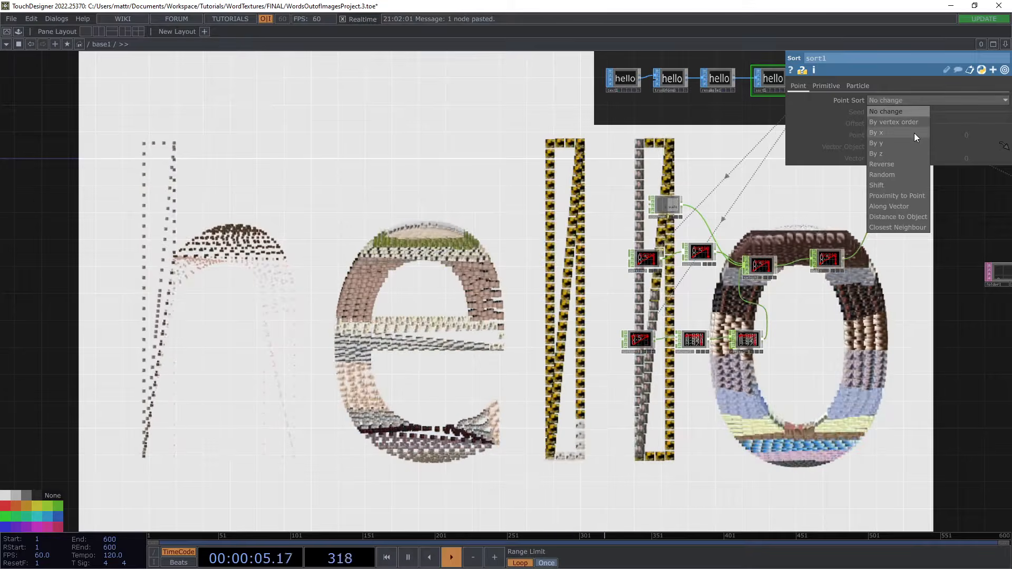
pyautogui.click(914, 132)
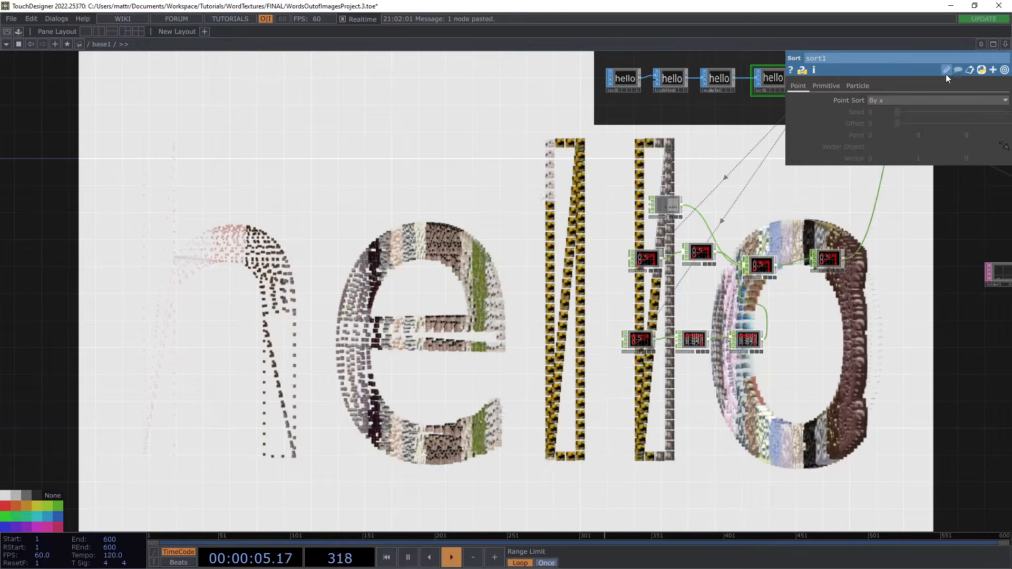
# Step: Try sort1's Point Sort set to By y, By z and Random in turn
pyautogui.click(920, 97)
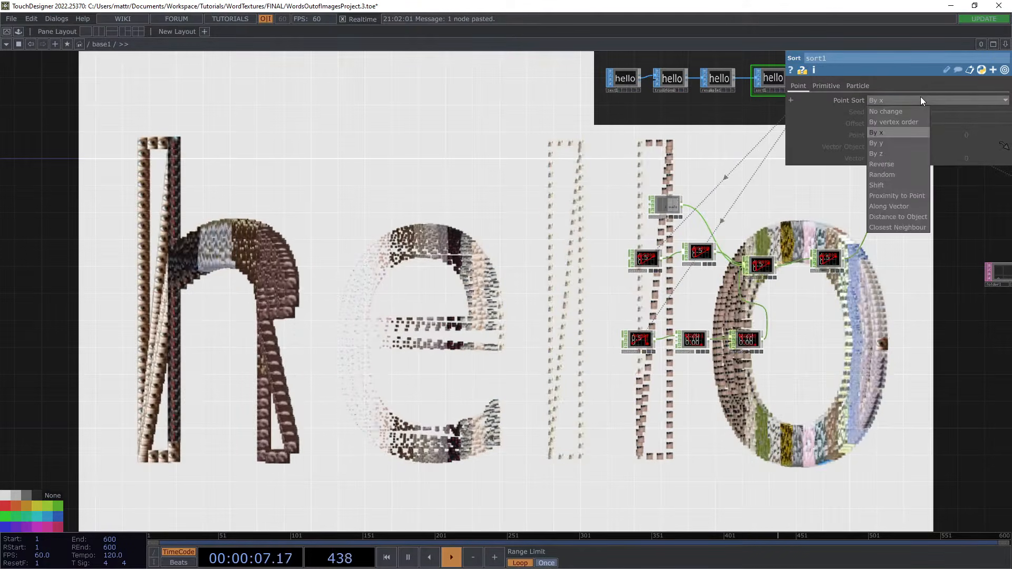
pyautogui.click(893, 144)
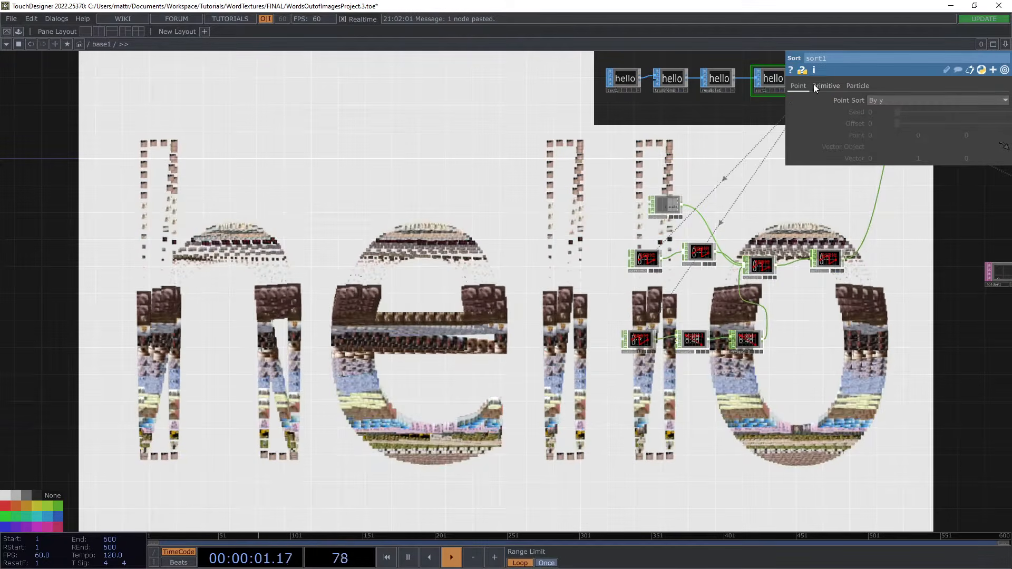
pyautogui.click(938, 101)
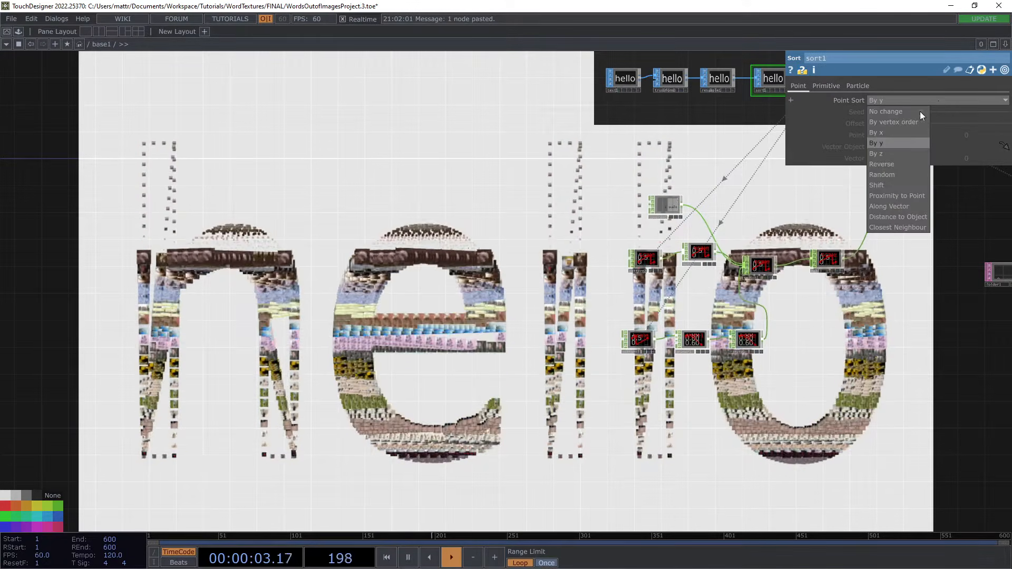
pyautogui.click(900, 153)
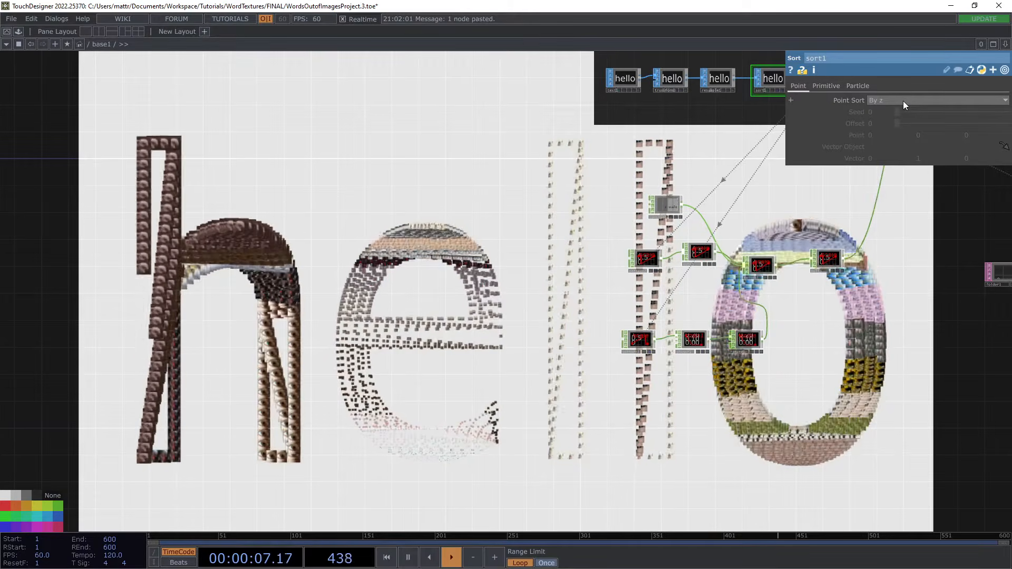
pyautogui.click(903, 100)
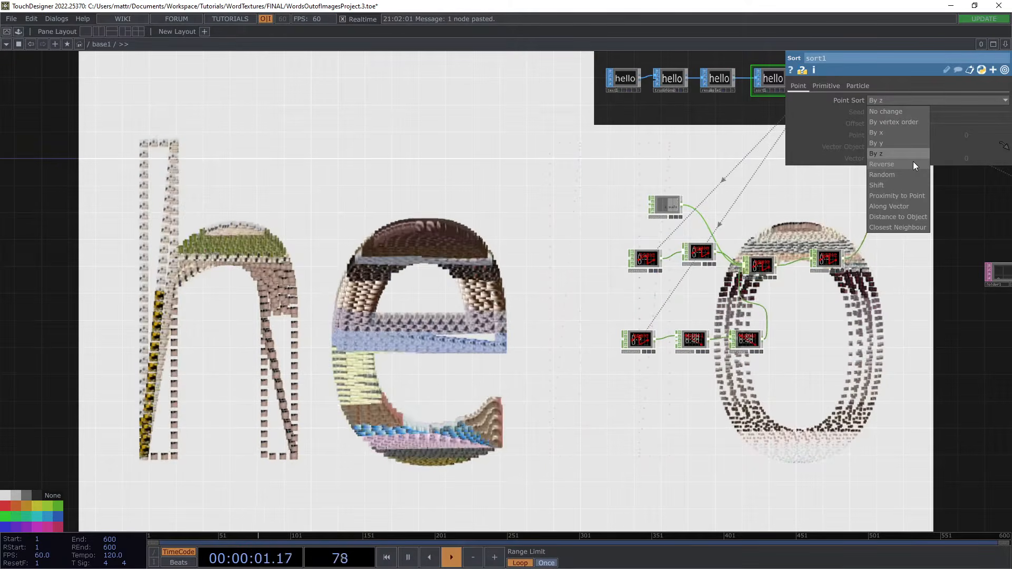
pyautogui.click(910, 175)
# Step: Set sort1's Point Sort to Proximity to Point and the first Point value to -0.8
pyautogui.moveTo(907, 300)
pyautogui.mouseDown()
pyautogui.moveTo(803, 335)
pyautogui.moveTo(791, 293)
pyautogui.mouseUp()
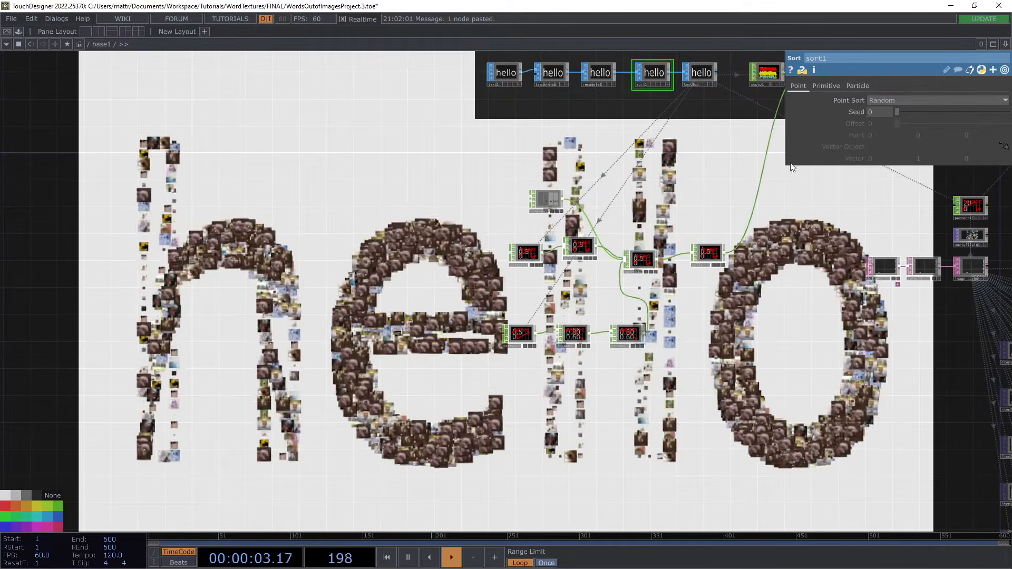
pyautogui.click(898, 100)
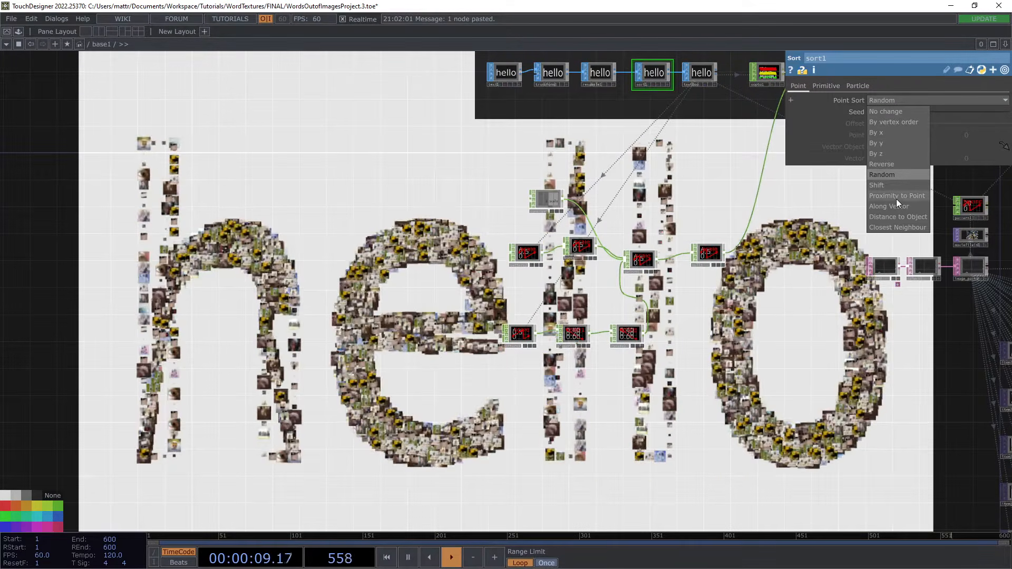
pyautogui.click(896, 197)
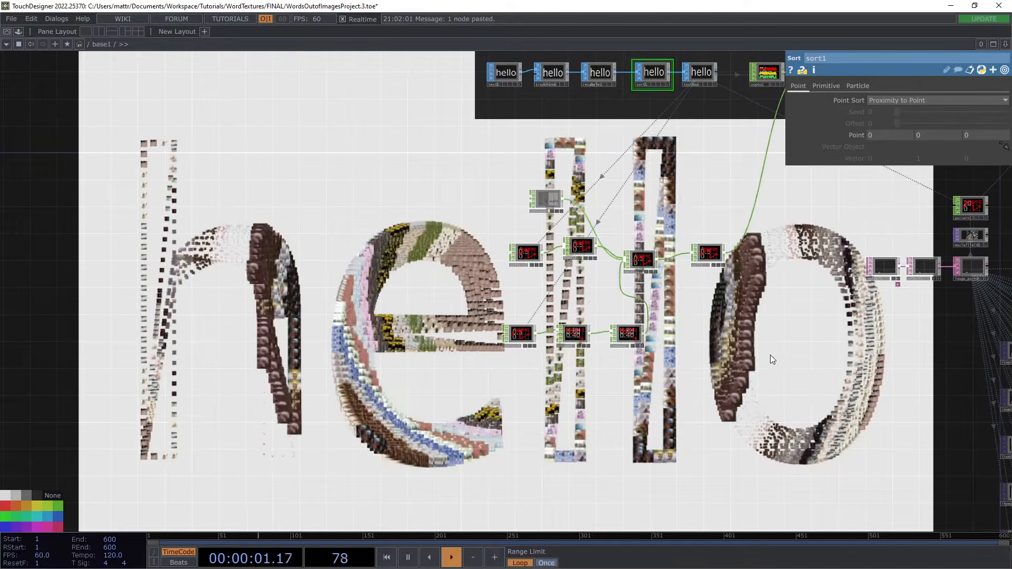
pyautogui.moveTo(770, 355); pyautogui.dragTo(755, 244)
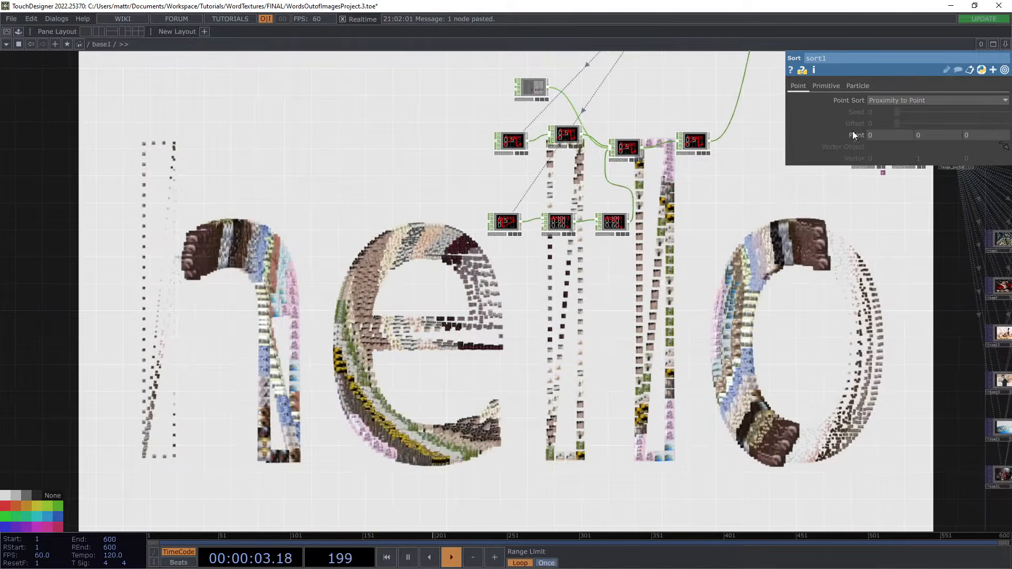
pyautogui.moveTo(896, 136); pyautogui.dragTo(816, 136)
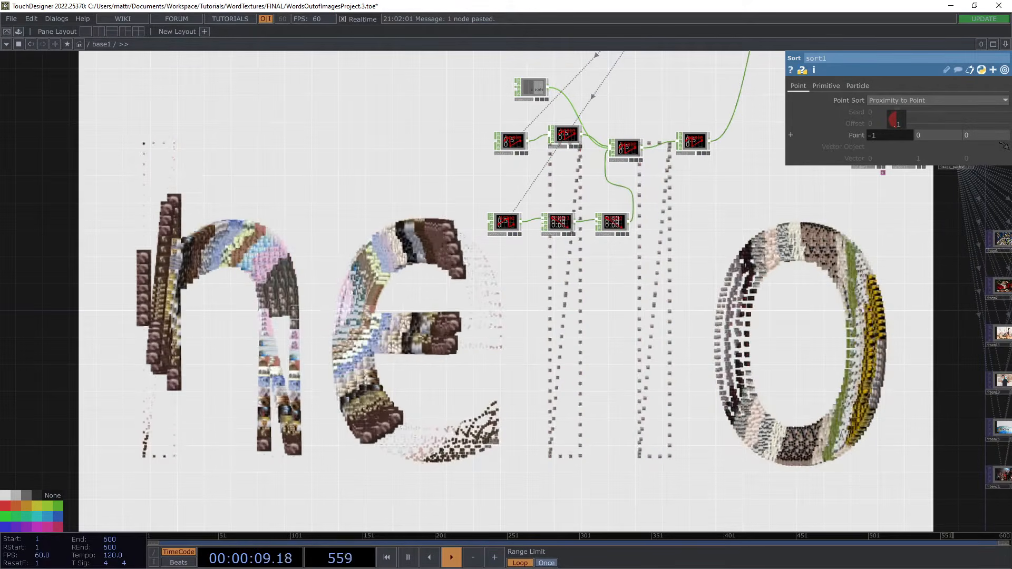
pyautogui.moveTo(887, 135); pyautogui.dragTo(901, 135)
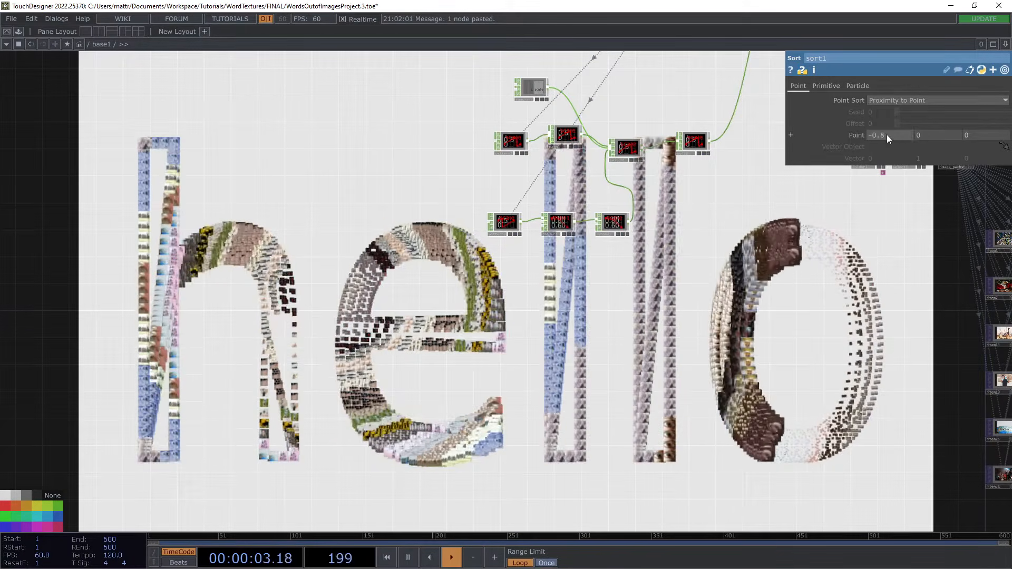
# Step: Set the Number of Cycles of pattern1, above the image path nodes, to 0.24
pyautogui.moveTo(836, 333); pyautogui.dragTo(686, 348)
pyautogui.moveTo(683, 306); pyautogui.dragTo(622, 342)
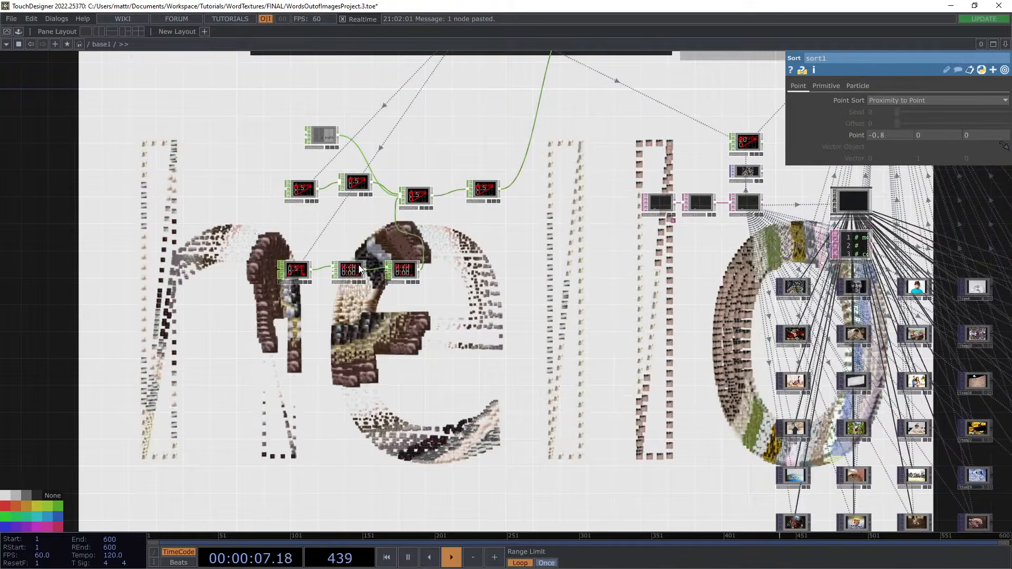
pyautogui.scroll(4, 270, 274)
pyautogui.moveTo(761, 335); pyautogui.dragTo(730, 347)
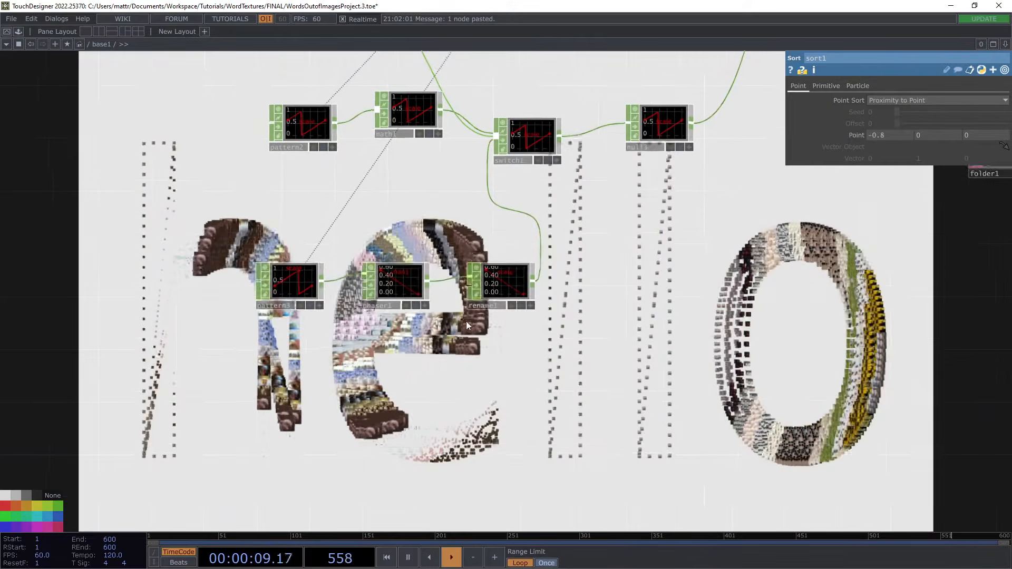
pyautogui.moveTo(656, 269); pyautogui.dragTo(673, 294)
pyautogui.scroll(-5, 707, 249)
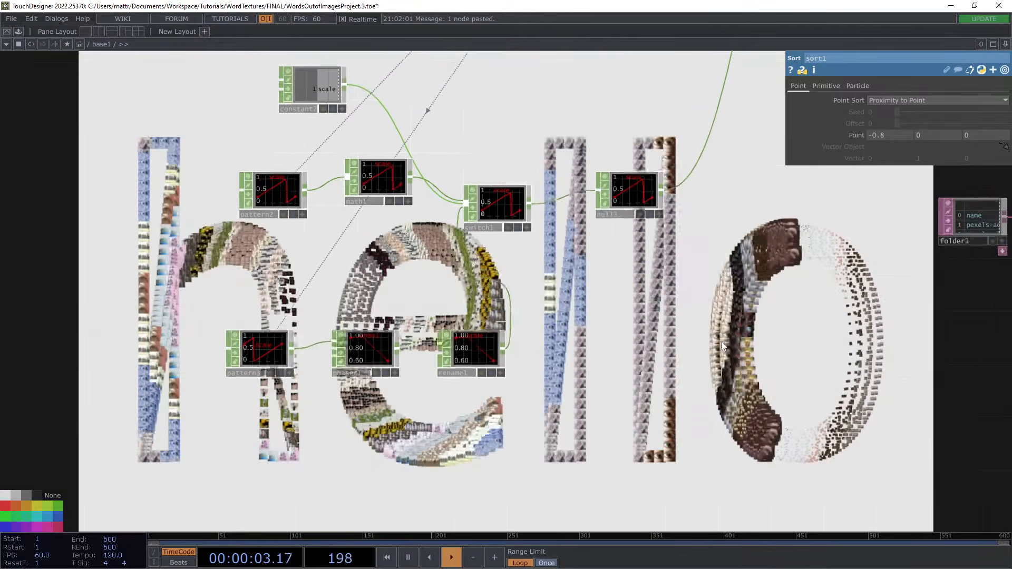
pyautogui.moveTo(637, 384); pyautogui.dragTo(584, 376)
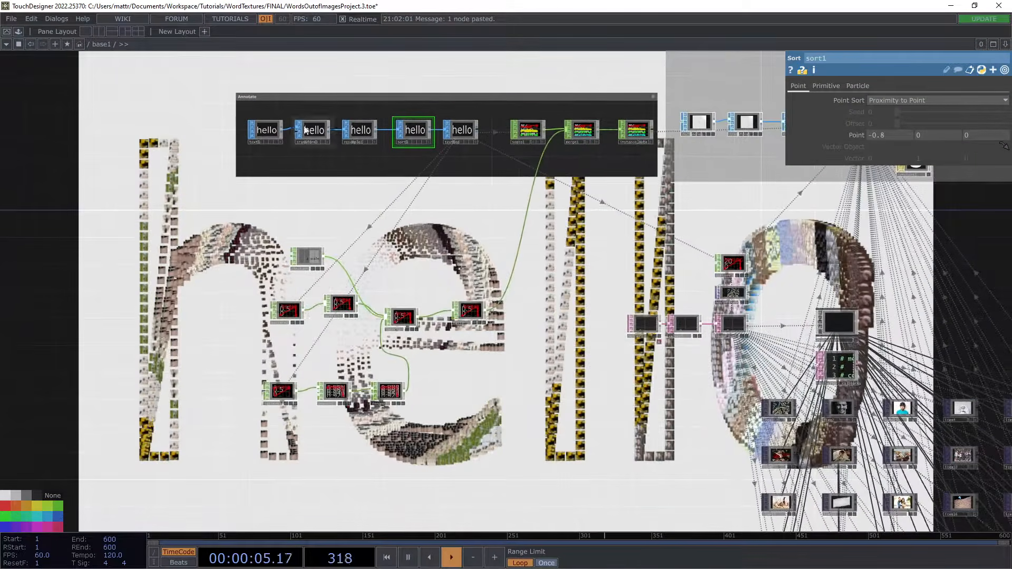
pyautogui.moveTo(758, 224); pyautogui.dragTo(705, 231)
pyautogui.scroll(3, 707, 251)
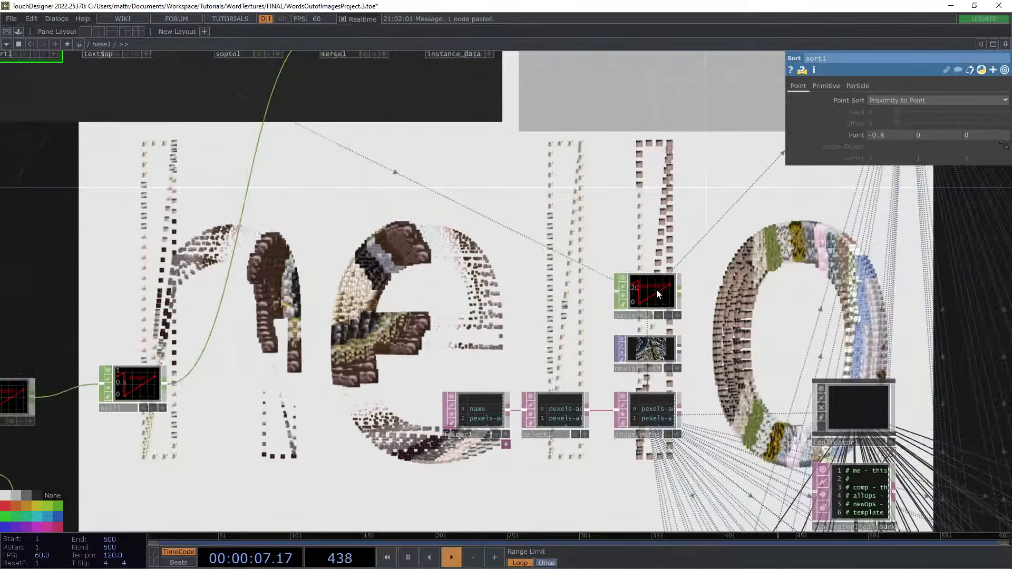
pyautogui.click(656, 289)
pyautogui.moveTo(615, 226); pyautogui.dragTo(594, 215)
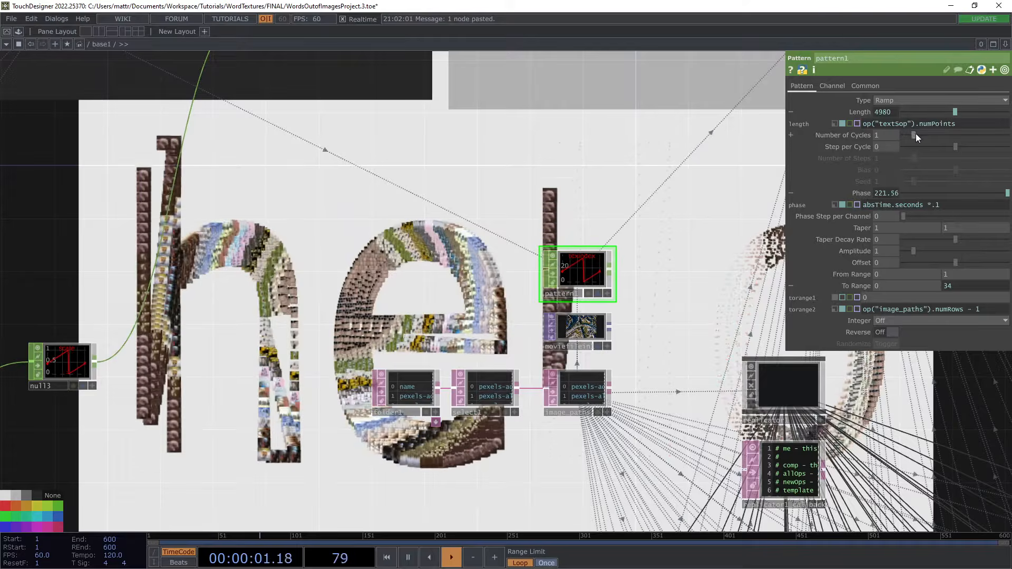
pyautogui.moveTo(915, 134); pyautogui.dragTo(907, 135)
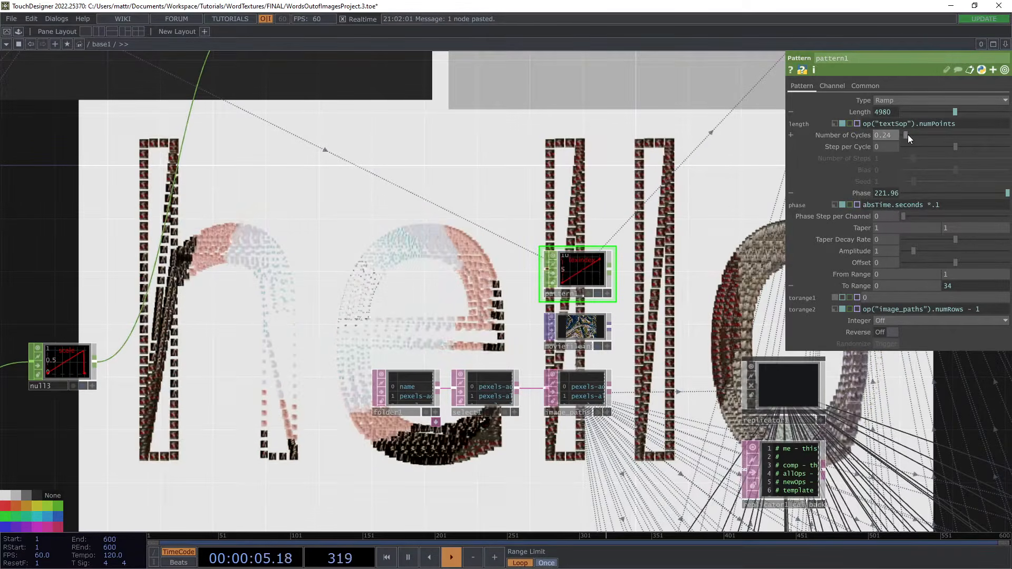
# Step: Examine the parameters of transform3 and resample1 in the hello text chain
pyautogui.moveTo(729, 191); pyautogui.dragTo(705, 176)
pyautogui.moveTo(309, 263); pyautogui.dragTo(501, 279)
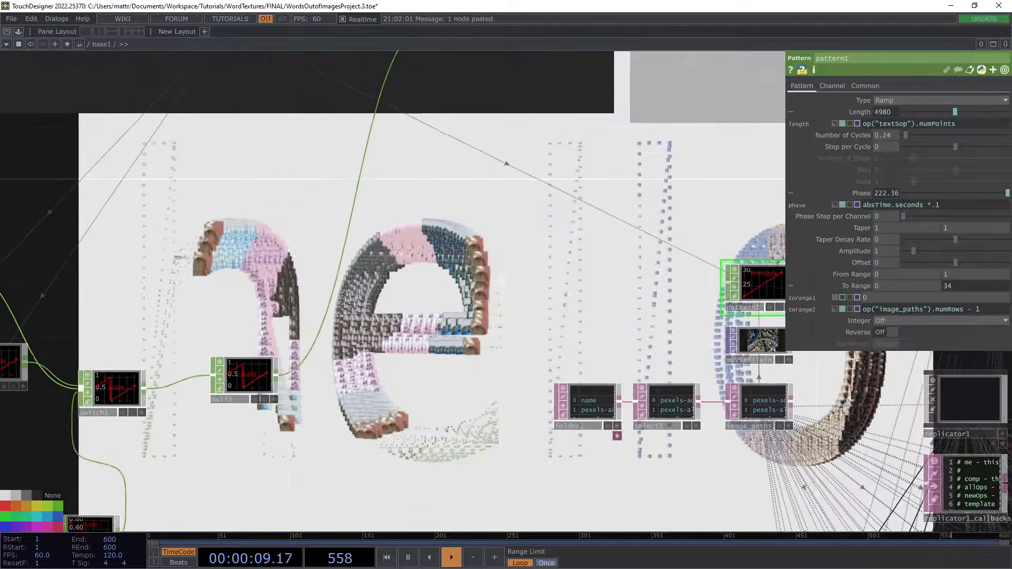
pyautogui.scroll(-10, 477, 281)
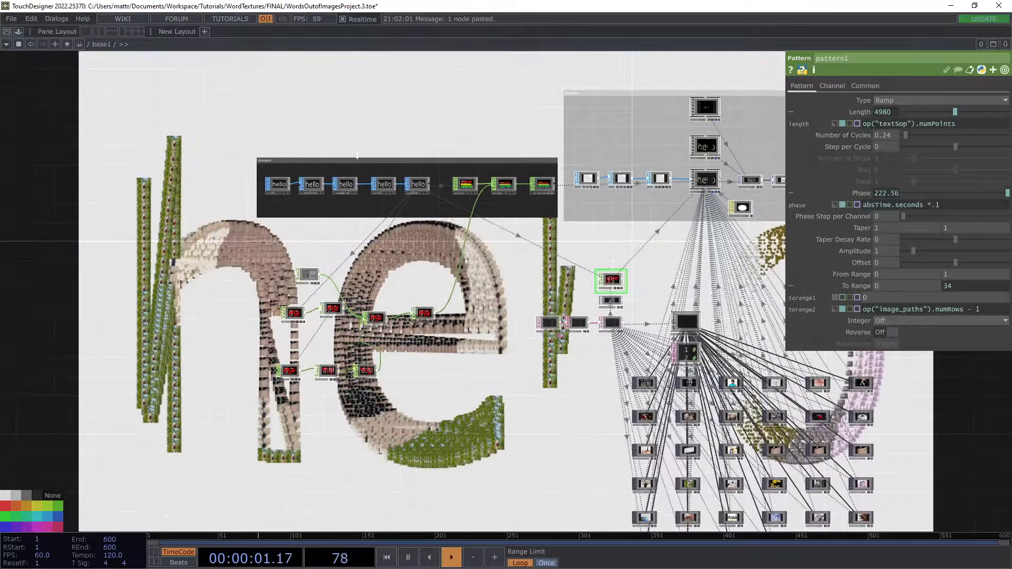
pyautogui.scroll(6, 364, 174)
pyautogui.click(370, 213)
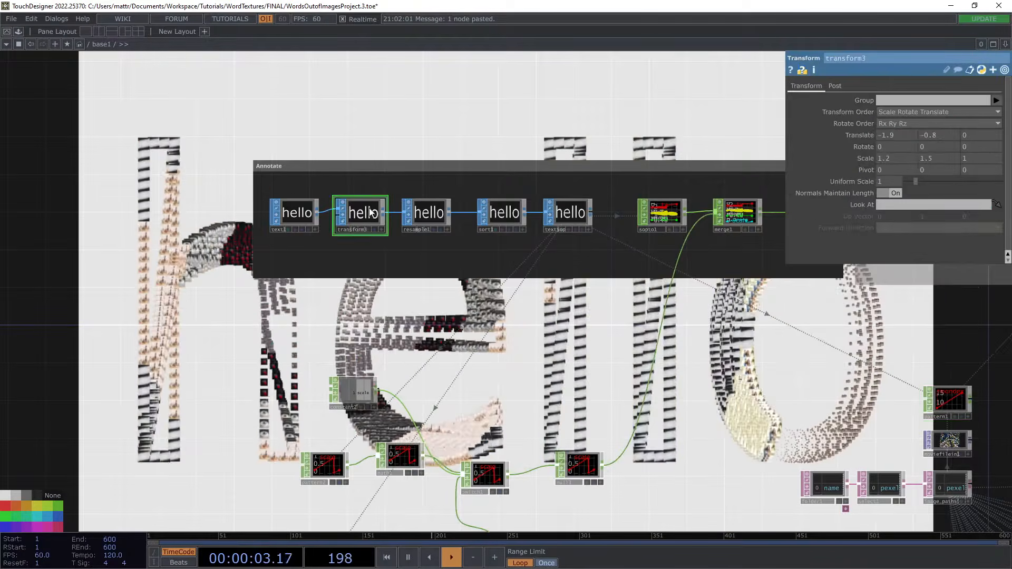
pyautogui.moveTo(486, 263); pyautogui.dragTo(474, 475)
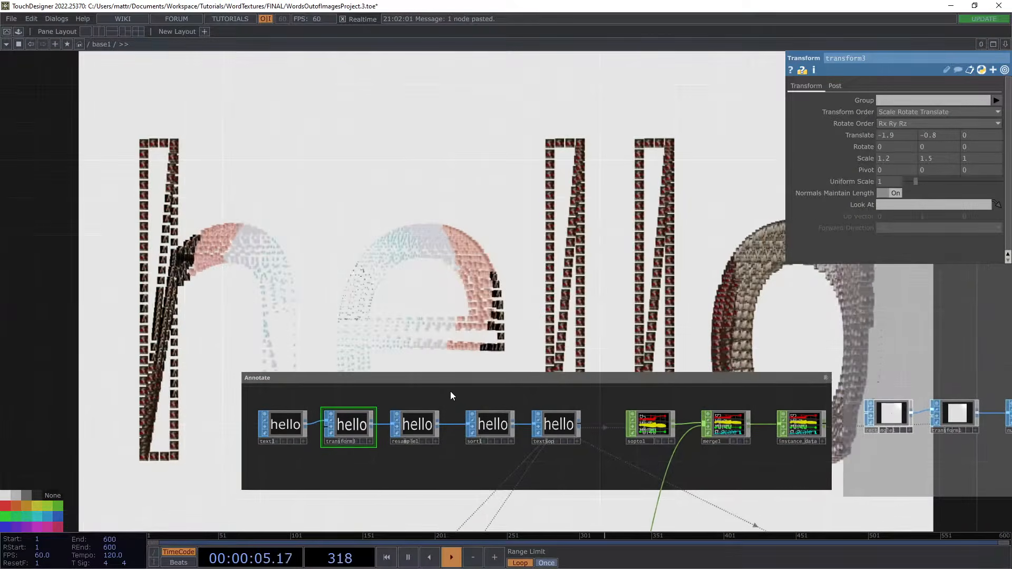
pyautogui.click(425, 431)
pyautogui.moveTo(500, 340); pyautogui.dragTo(547, 427)
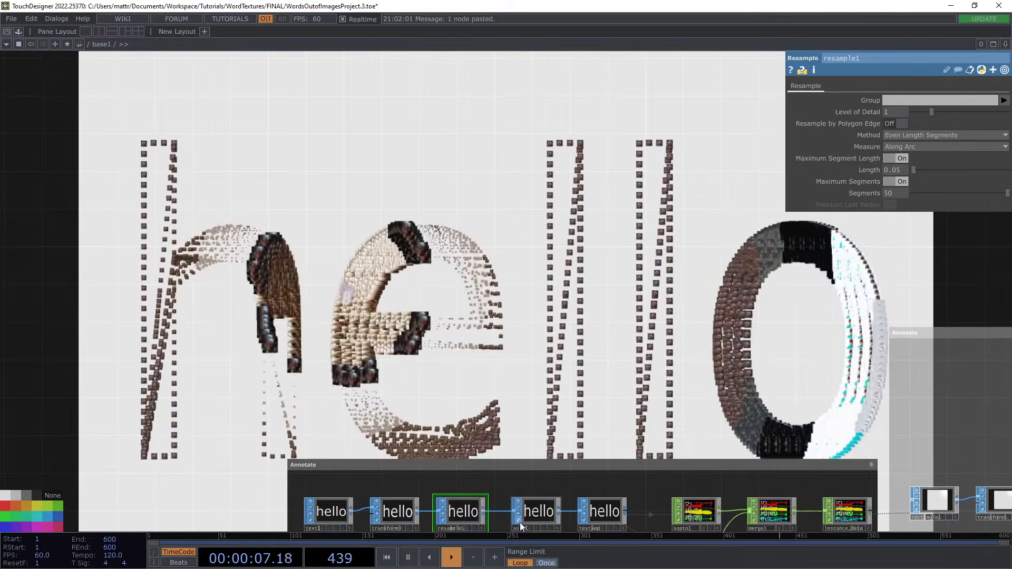
# Step: Try the By y and By x point sorting on sort1 with the reduced image cycles
pyautogui.click(530, 517)
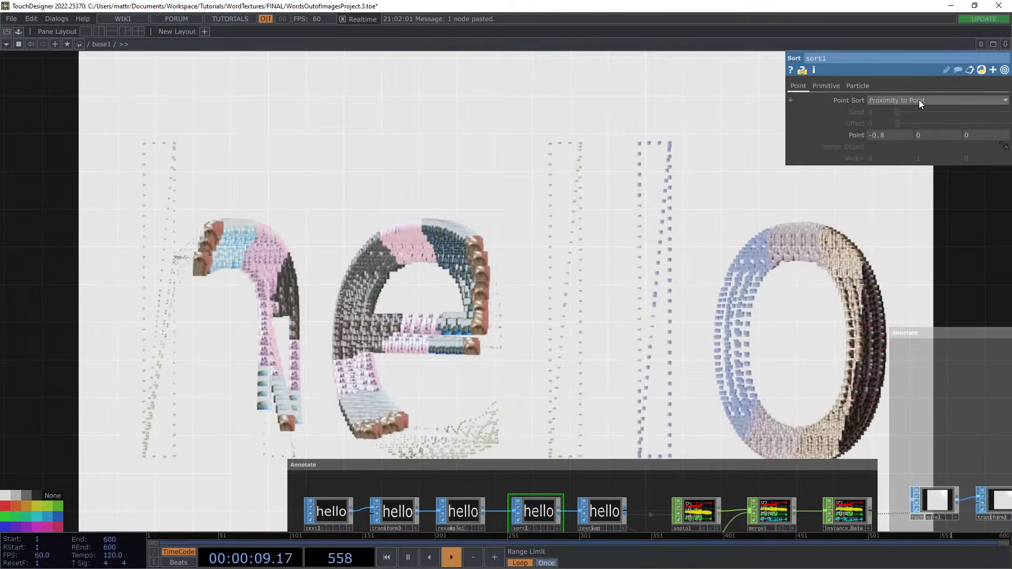
pyautogui.click(919, 99)
pyautogui.click(898, 140)
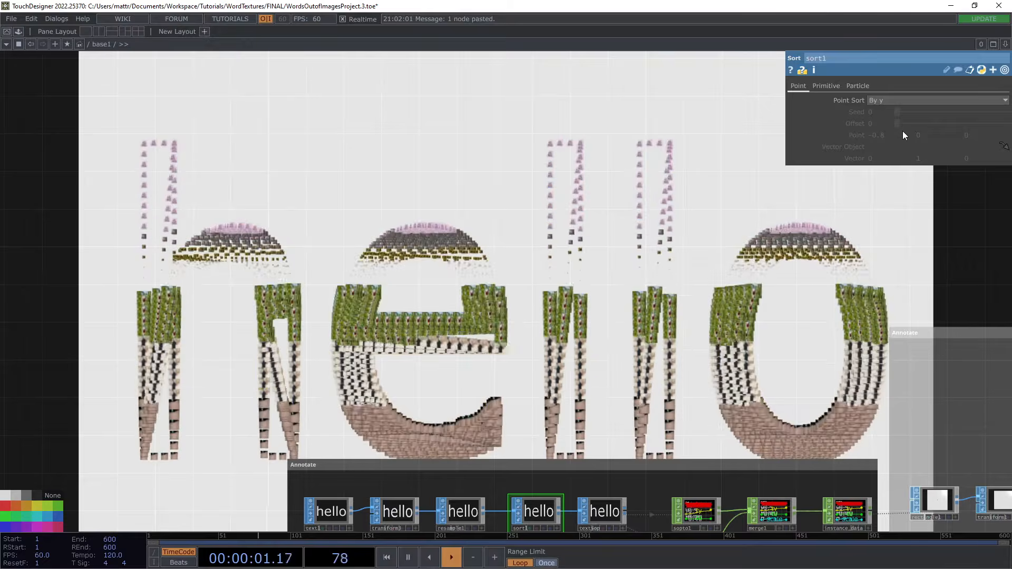
pyautogui.click(913, 99)
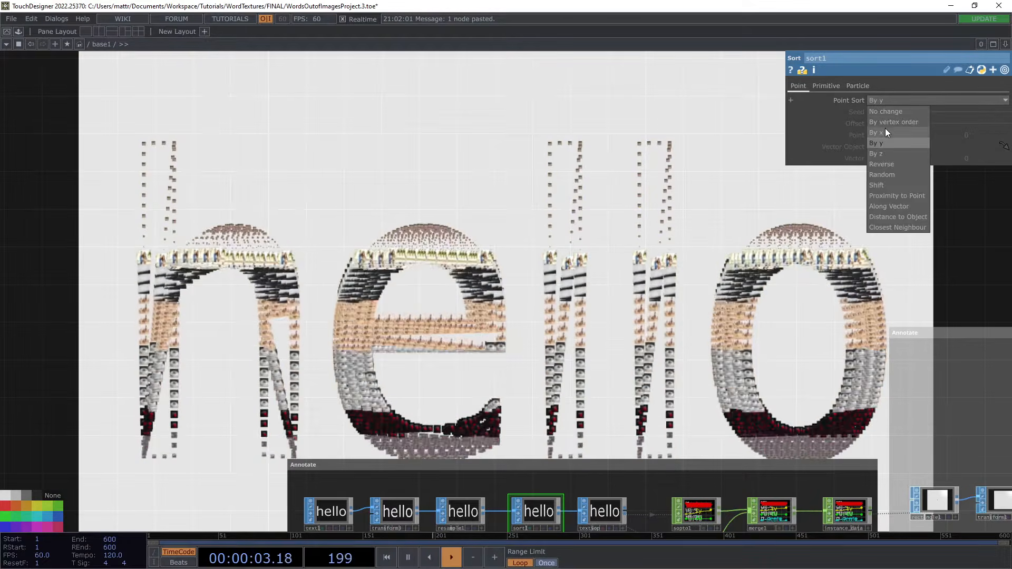
pyautogui.click(885, 132)
# Step: Return sort1's Point Sort to Proximity to Point
pyautogui.moveTo(764, 331); pyautogui.dragTo(429, 234)
pyautogui.scroll(-6, 407, 292)
pyautogui.moveTo(784, 296); pyautogui.dragTo(557, 270)
pyautogui.moveTo(108, 277); pyautogui.dragTo(160, 255)
pyautogui.scroll(4, 159, 256)
pyautogui.click(900, 98)
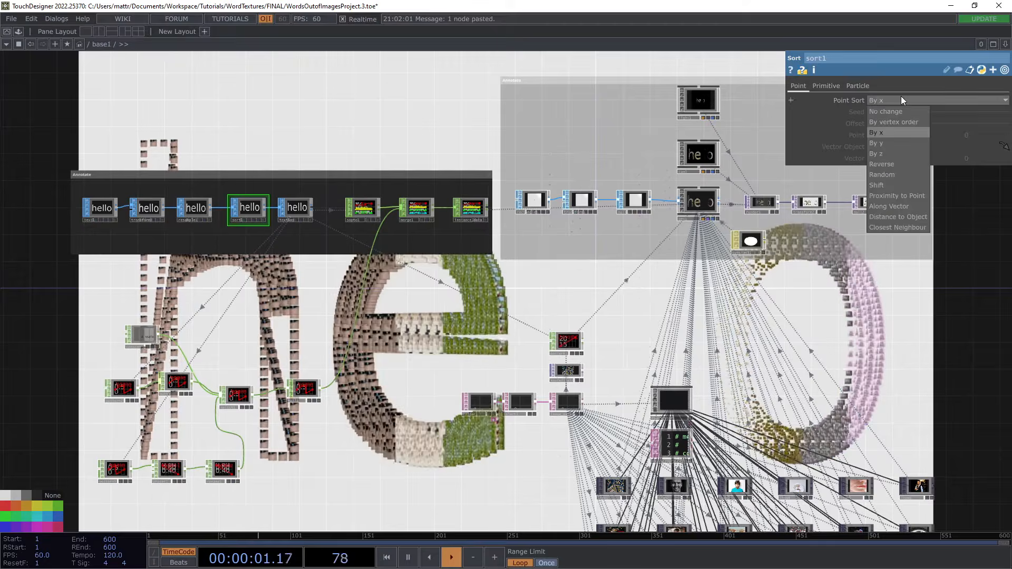
pyautogui.click(891, 195)
# Step: Try switch1's Index at 3 to check the phaser scaling, and return it to 0
pyautogui.moveTo(406, 350); pyautogui.dragTo(630, 189)
pyautogui.moveTo(761, 273); pyautogui.dragTo(716, 204)
pyautogui.moveTo(693, 247); pyautogui.dragTo(638, 261)
pyautogui.click(363, 181)
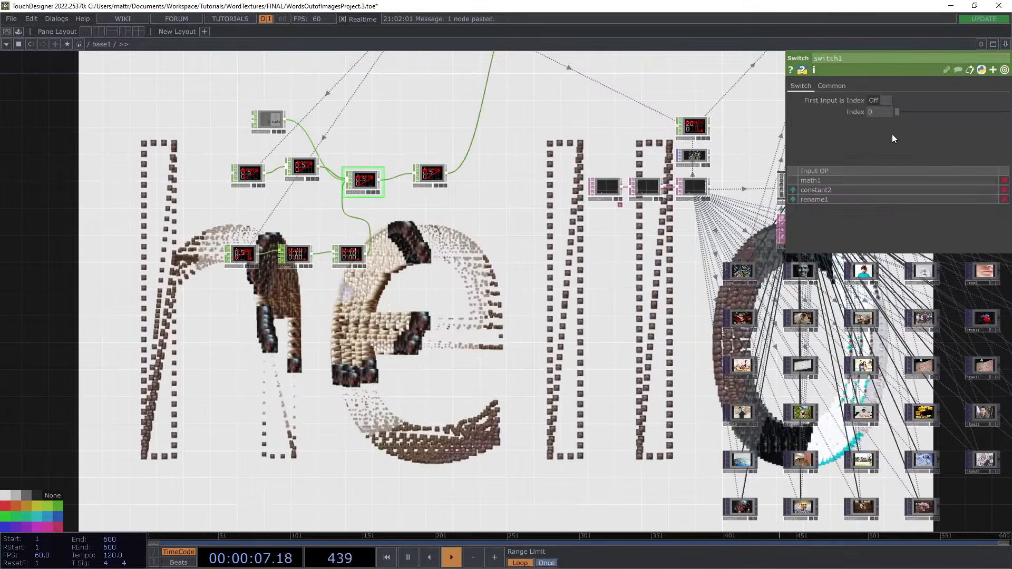
pyautogui.moveTo(897, 110); pyautogui.dragTo(931, 110)
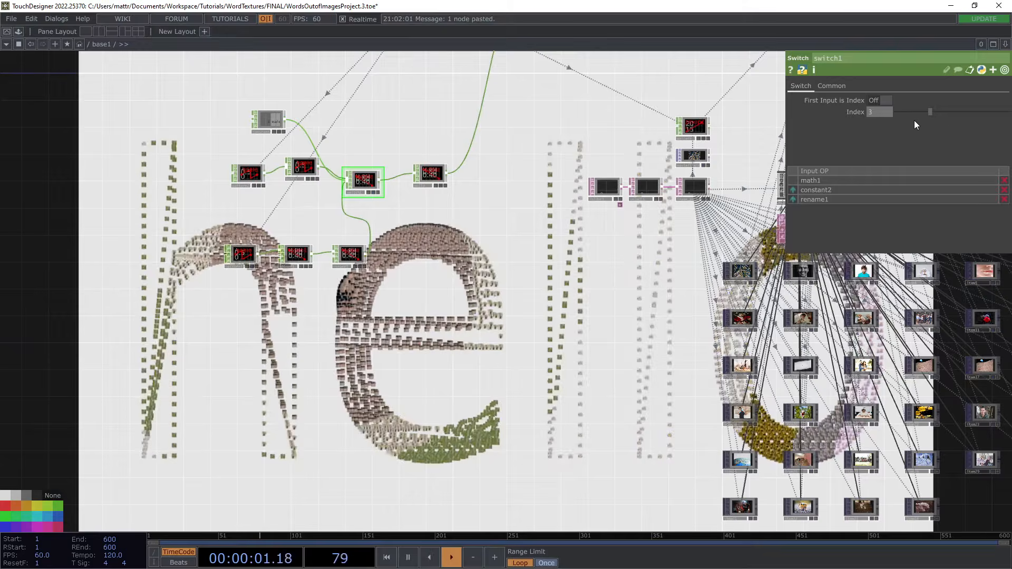
pyautogui.moveTo(930, 112); pyautogui.dragTo(895, 110)
pyautogui.moveTo(465, 132)
pyautogui.mouseDown()
pyautogui.moveTo(424, 268)
pyautogui.moveTo(432, 291)
pyautogui.mouseUp()
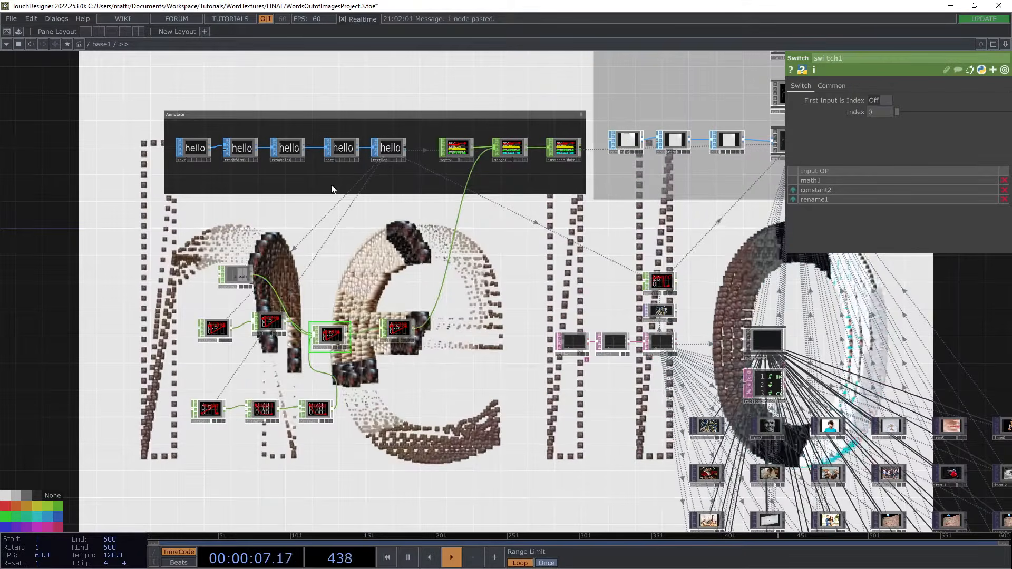
pyautogui.moveTo(369, 240); pyautogui.dragTo(388, 216)
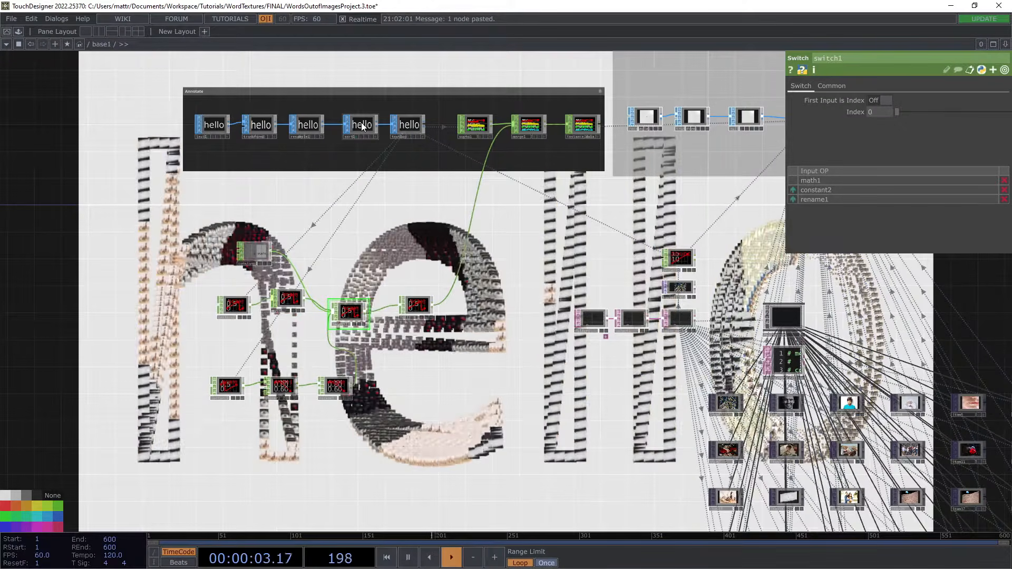
pyautogui.moveTo(349, 239)
pyautogui.mouseDown()
pyautogui.moveTo(366, 234)
pyautogui.moveTo(284, 241)
pyautogui.mouseUp()
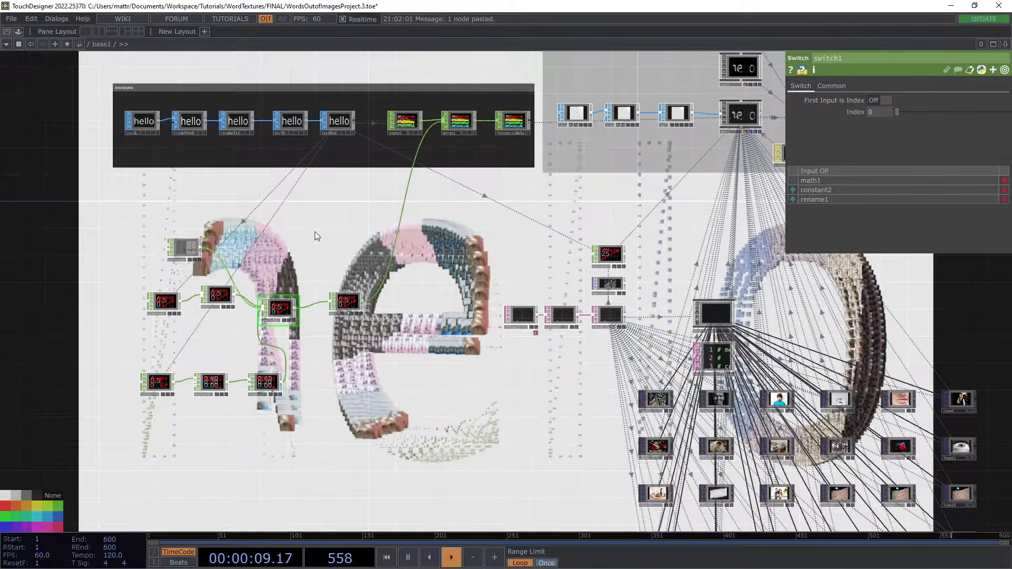
pyautogui.moveTo(315, 232); pyautogui.dragTo(334, 222)
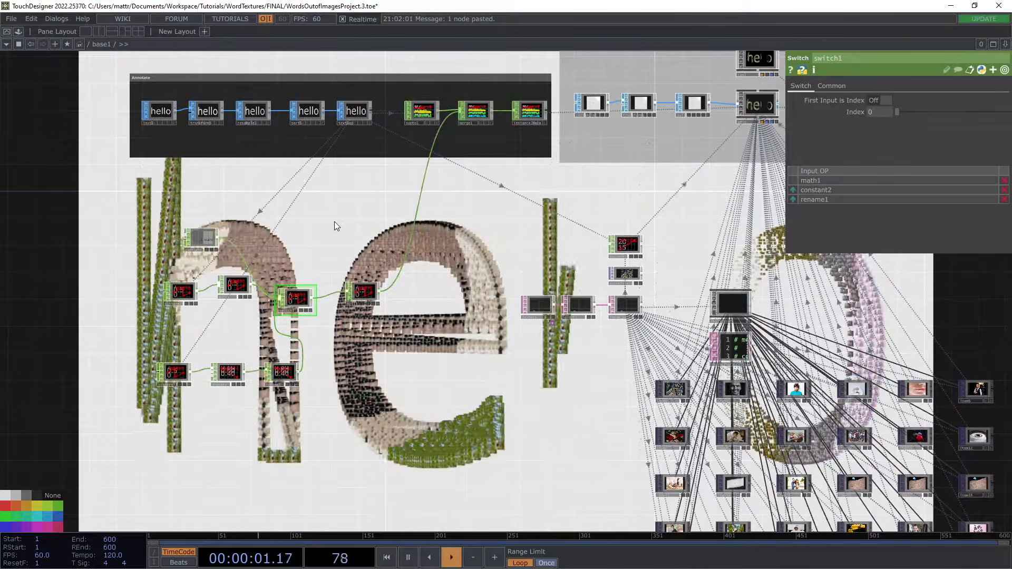